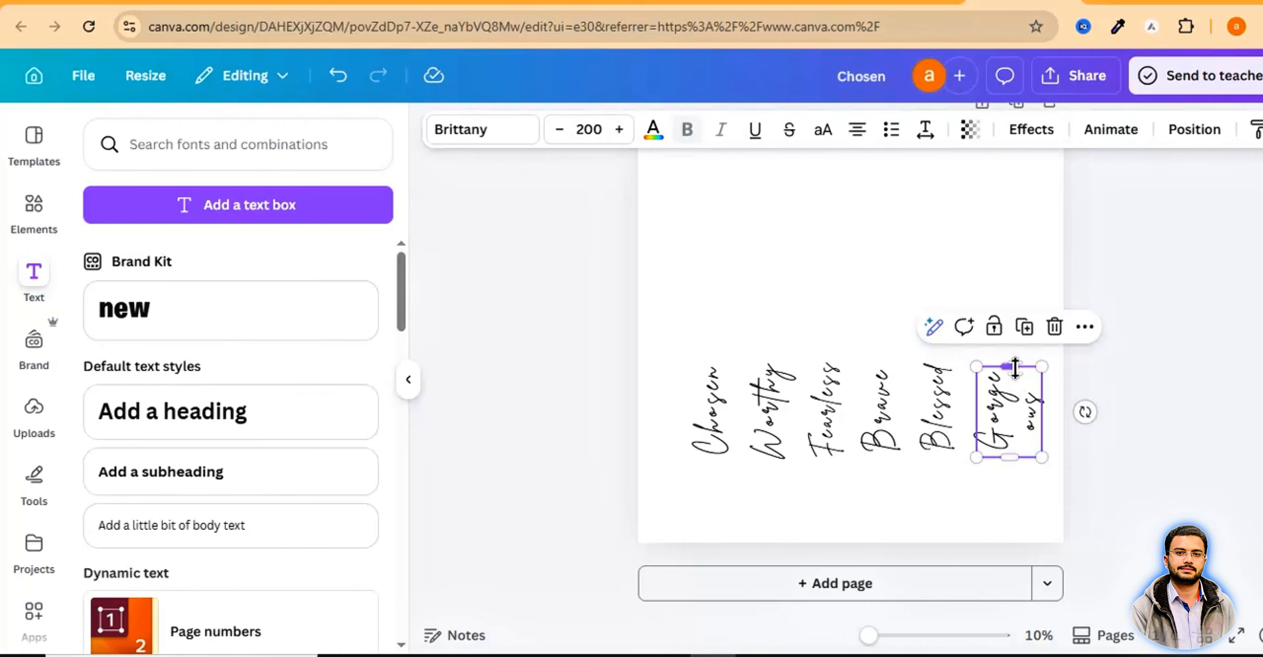
# Search the graphic elements for "flowers".
pyautogui.press('Escape')
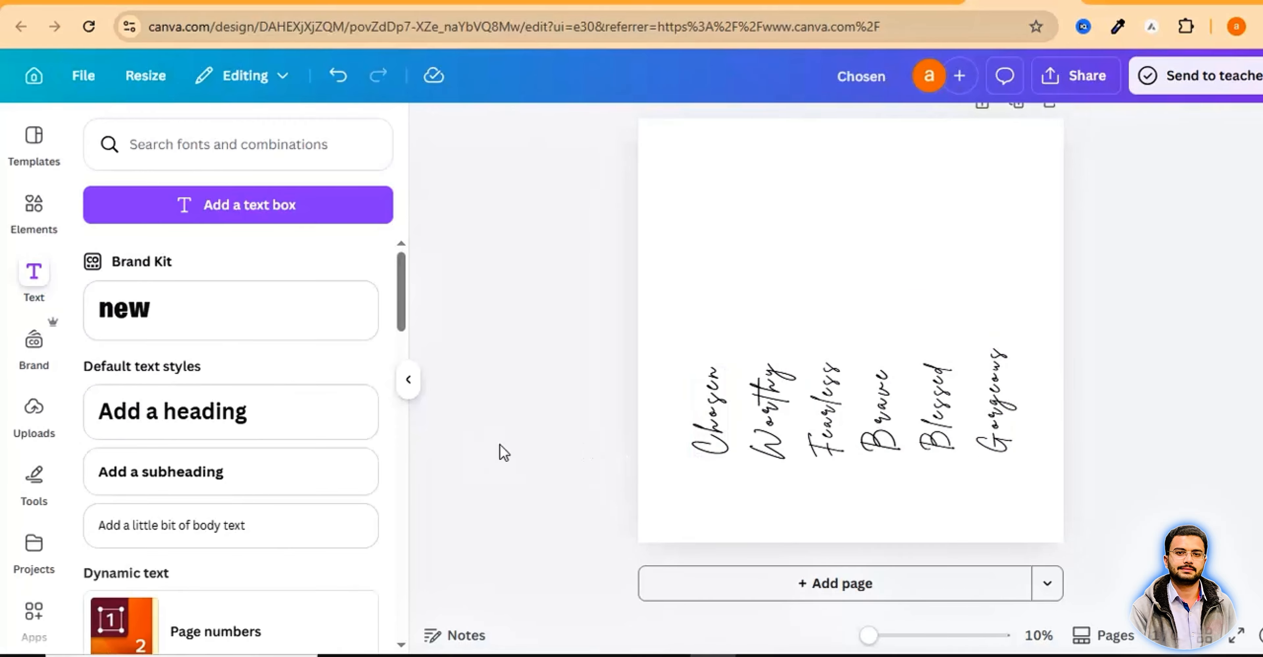
pyautogui.click(20, 223)
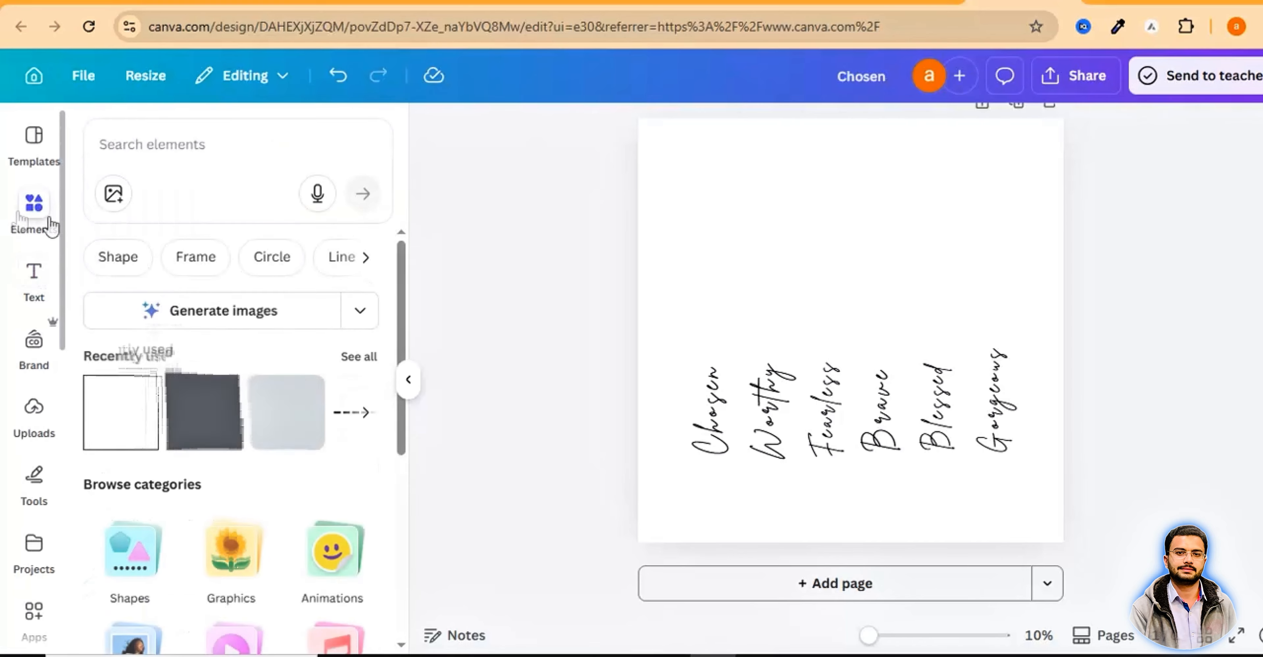
pyautogui.click(153, 148)
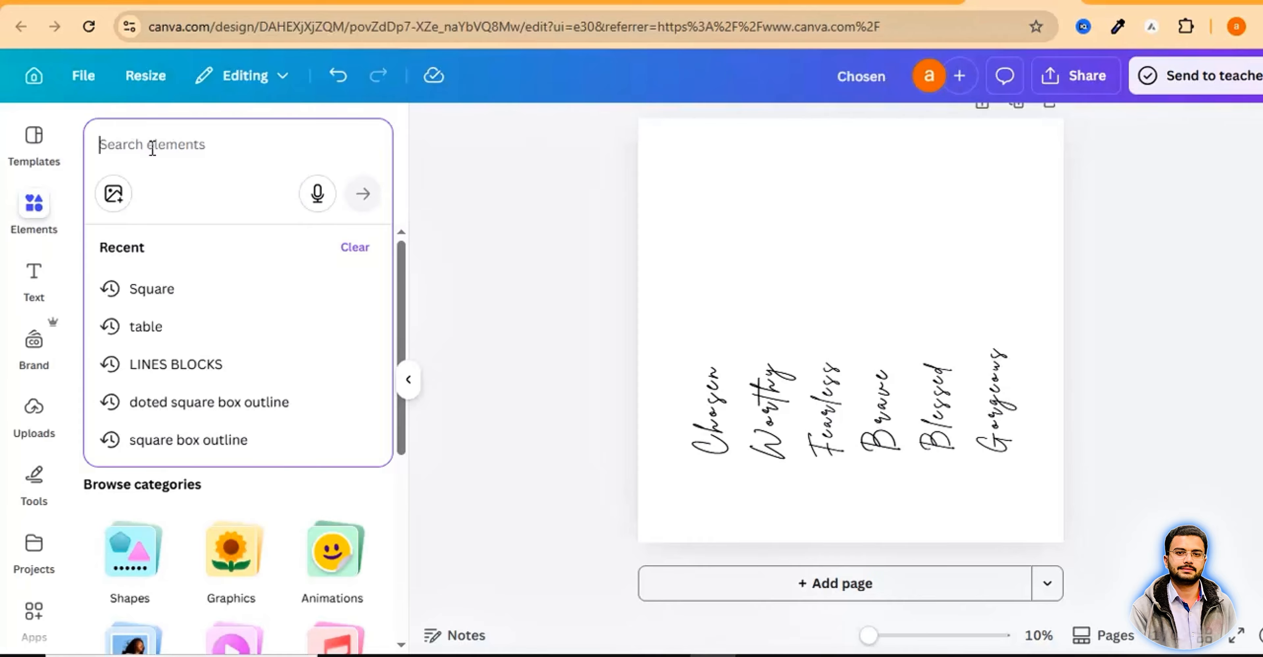
pyautogui.write('flower')
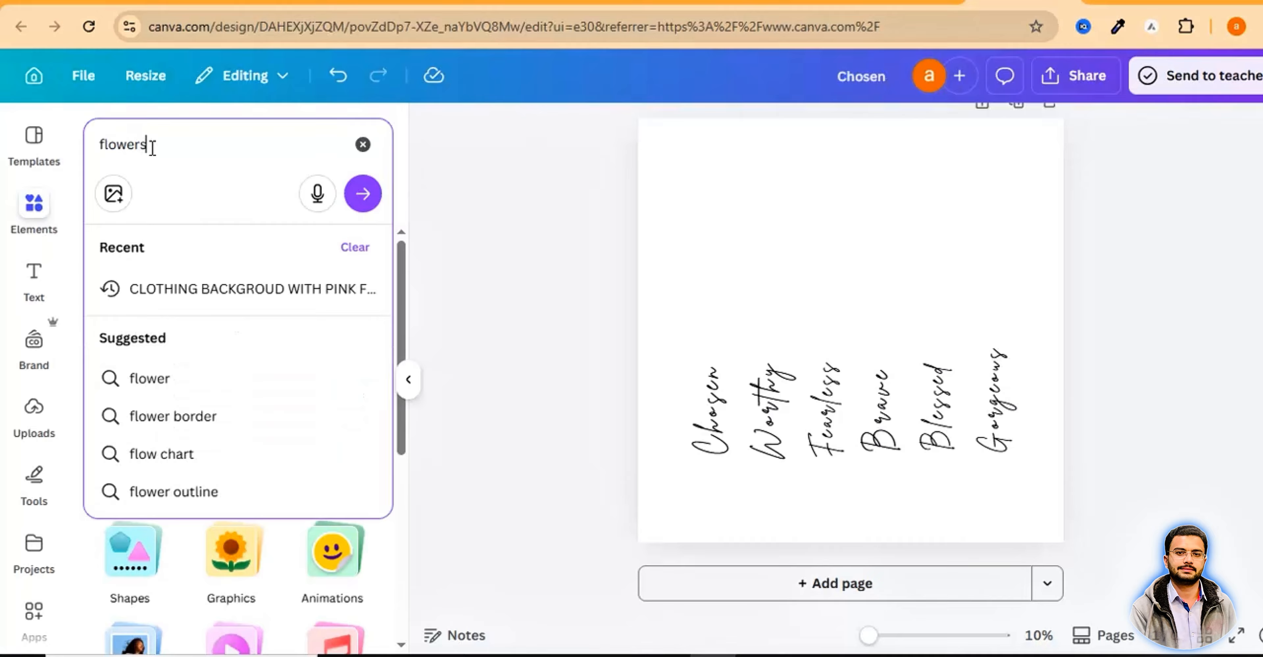
pyautogui.write('s')
pyautogui.press('Return')
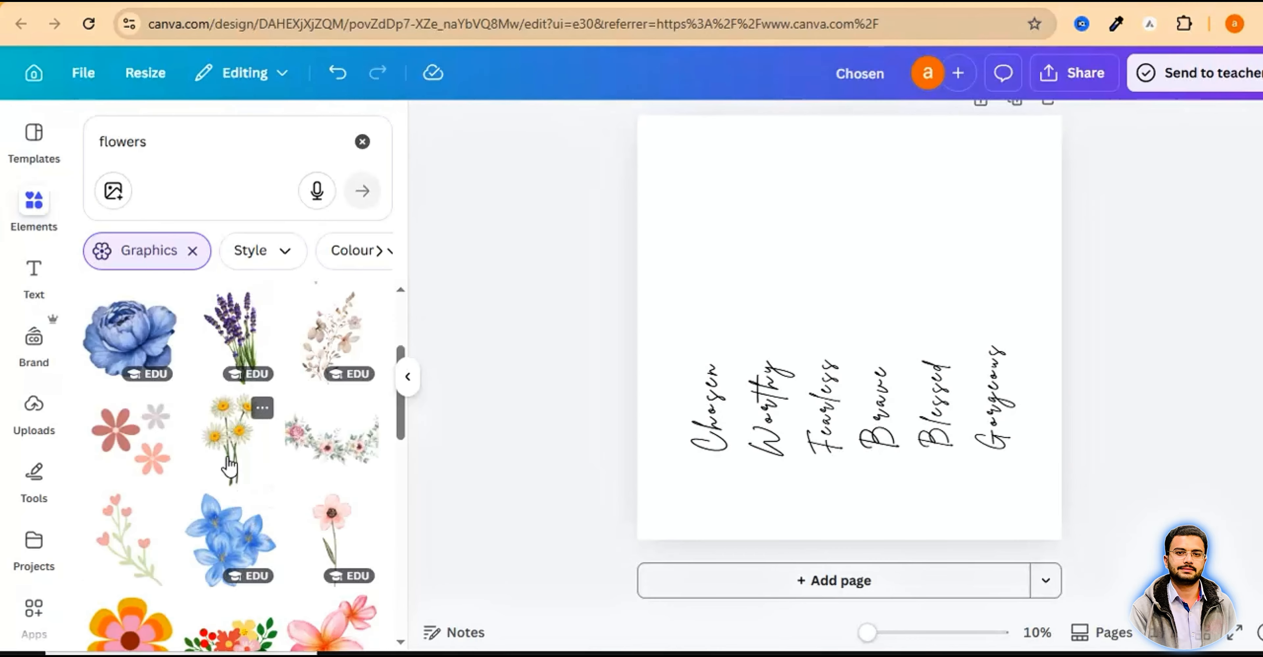
# Add the white daisy bunch scaled down above the words, and add the pink blossom branch from the recommended graphics.
pyautogui.click(229, 467)
pyautogui.moveTo(956, 497); pyautogui.dragTo(832, 300)
pyautogui.scroll(-10, 298, 514)
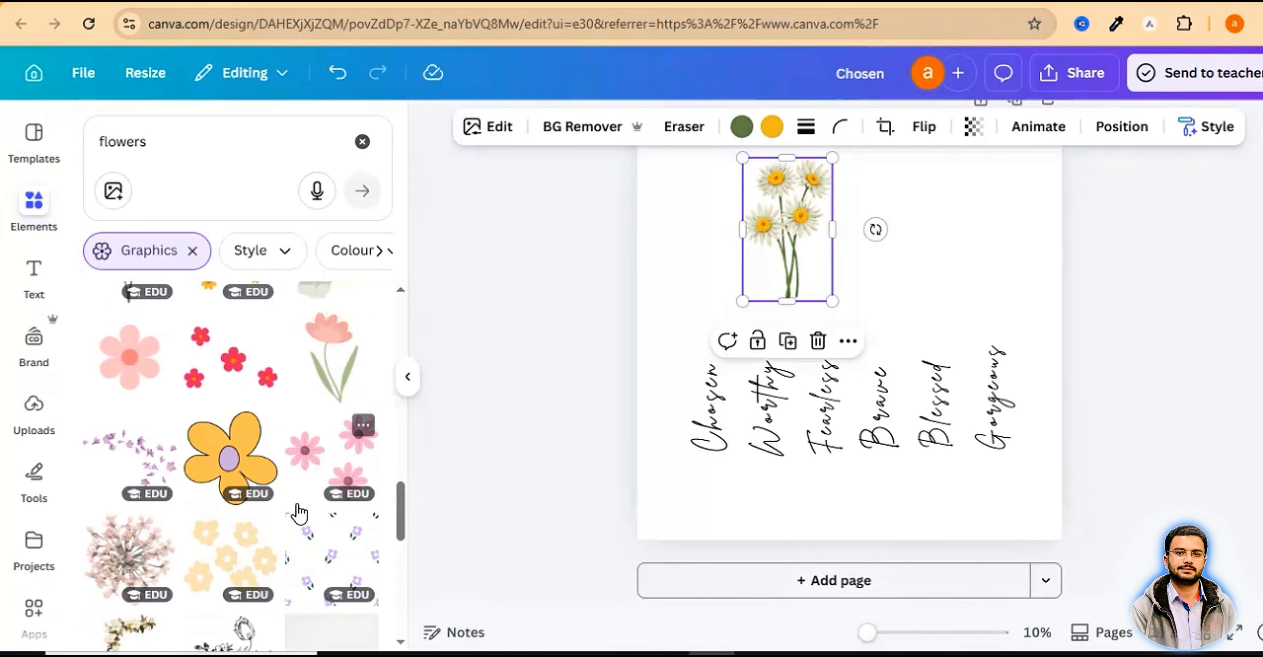
pyautogui.scroll(10, 298, 513)
pyautogui.click(341, 432)
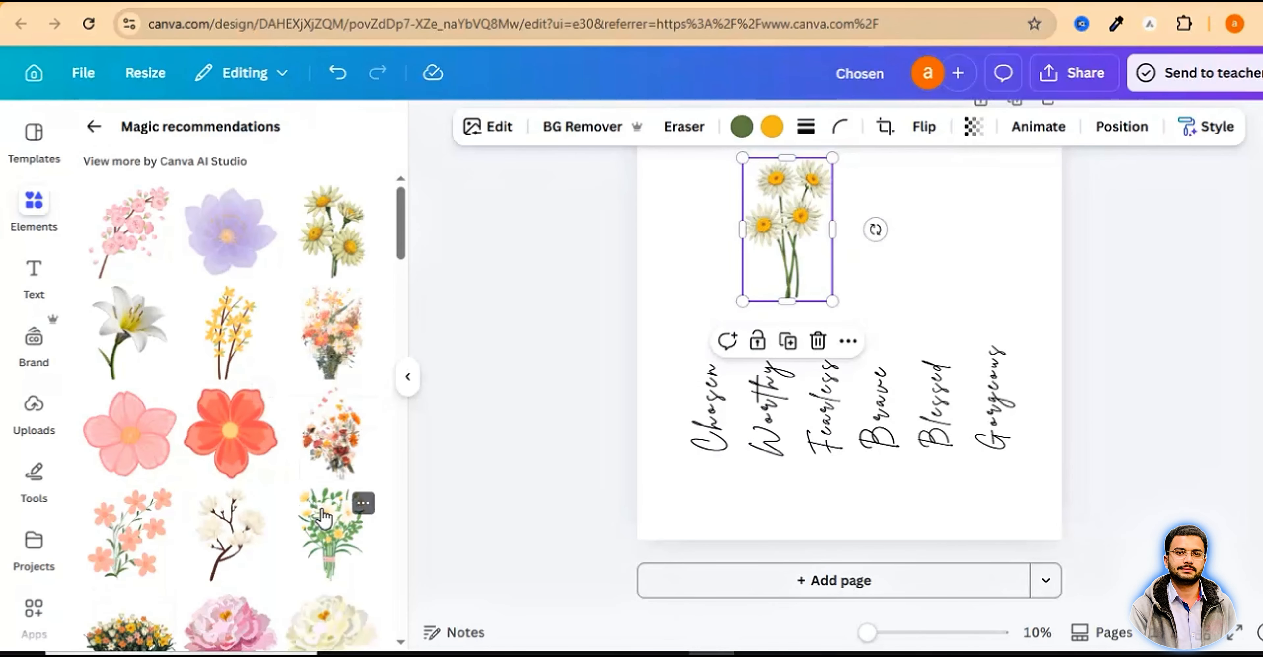
pyautogui.click(130, 234)
pyautogui.scroll(-9, 266, 379)
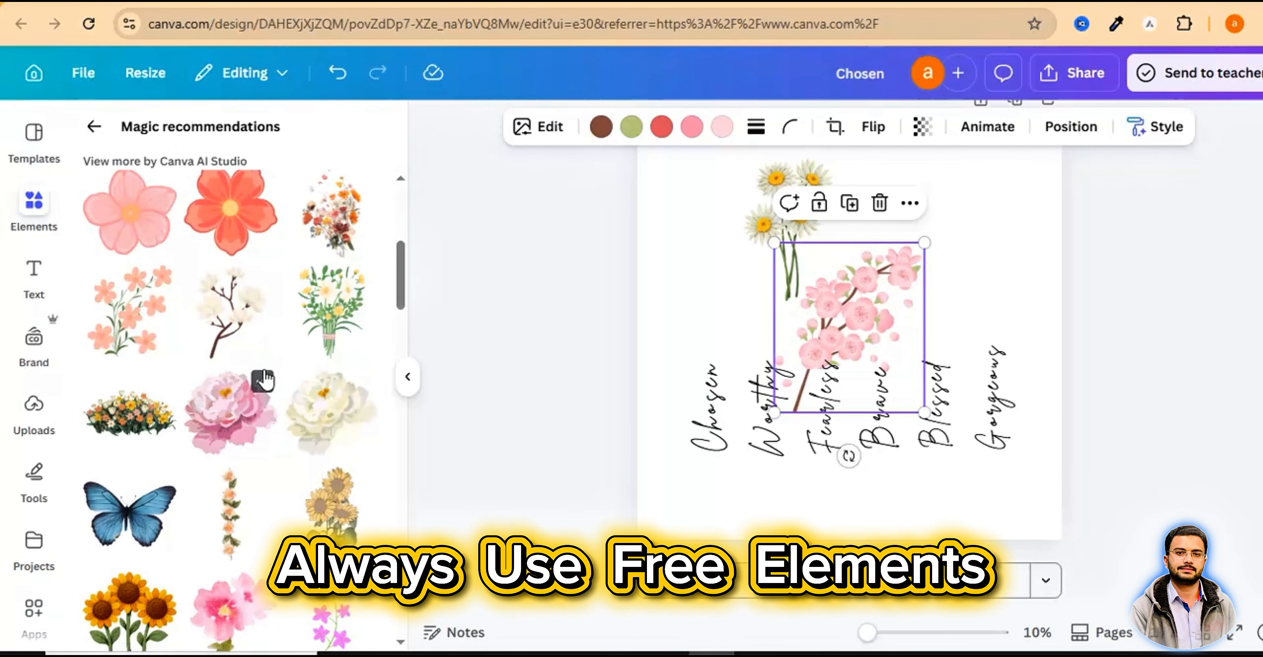
# Add the purple-and-cream bouquet and the blue-and-purple wildflower bunch from the recommended graphics.
pyautogui.scroll(-8, 266, 379)
pyautogui.scroll(7, 275, 376)
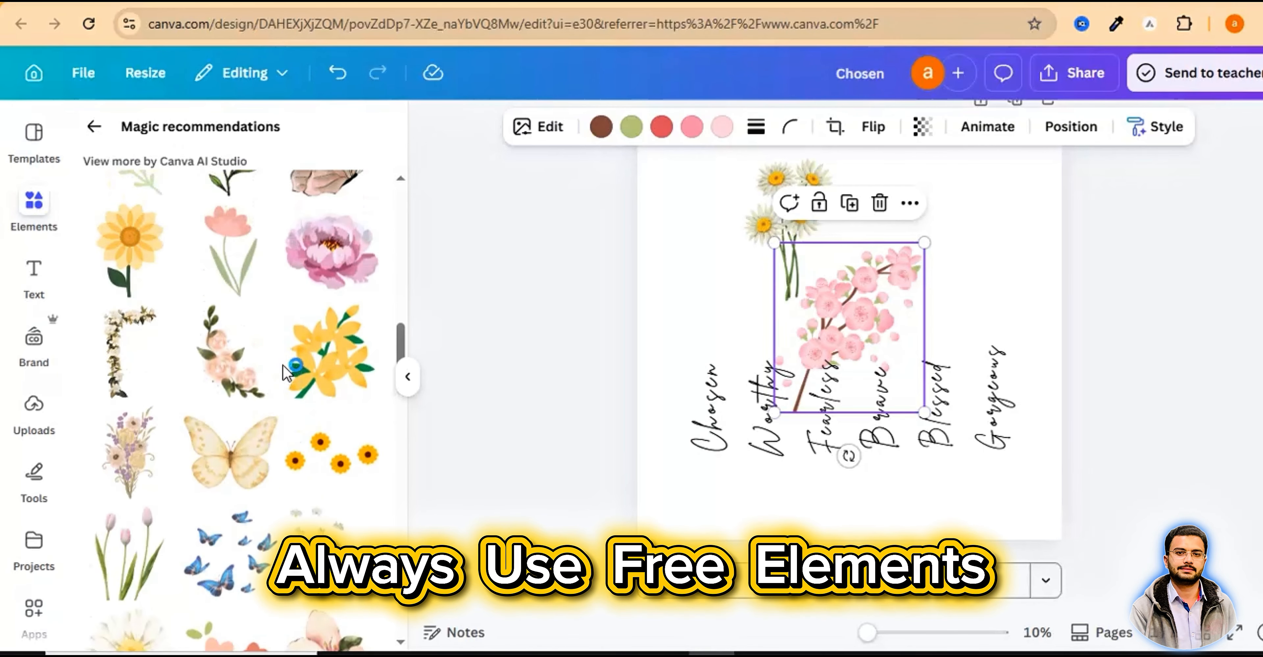
pyautogui.click(130, 453)
pyautogui.scroll(-5, 283, 510)
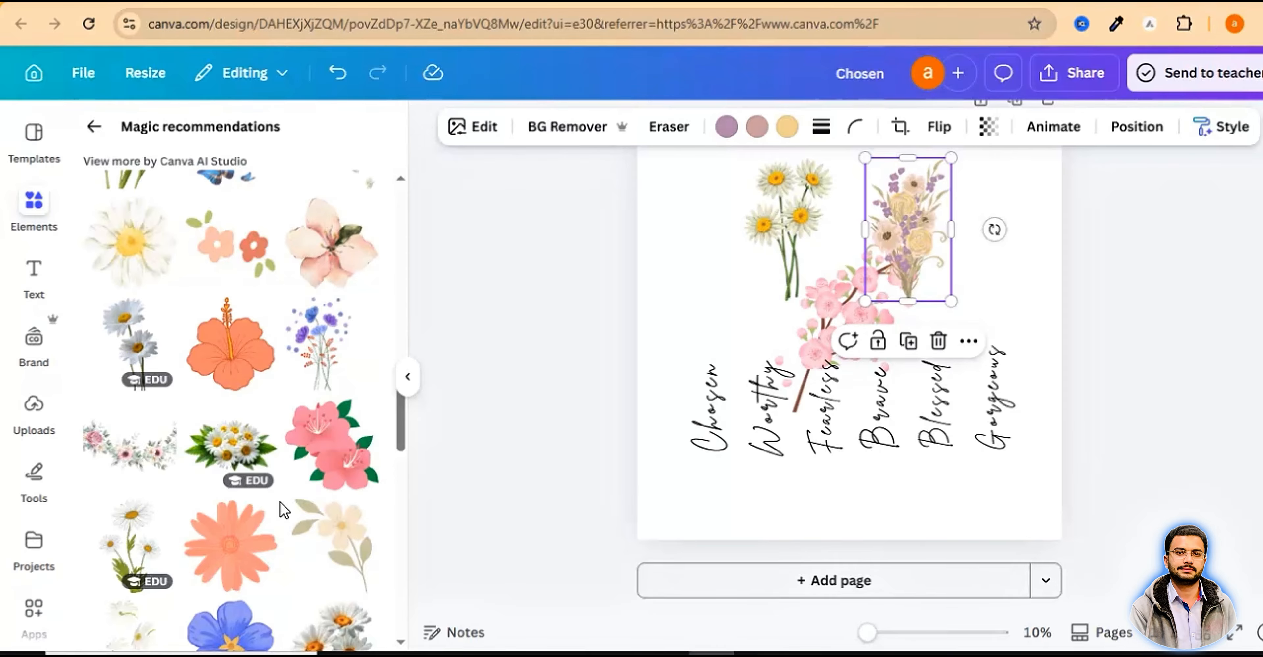
pyautogui.click(319, 344)
pyautogui.scroll(-5, 274, 500)
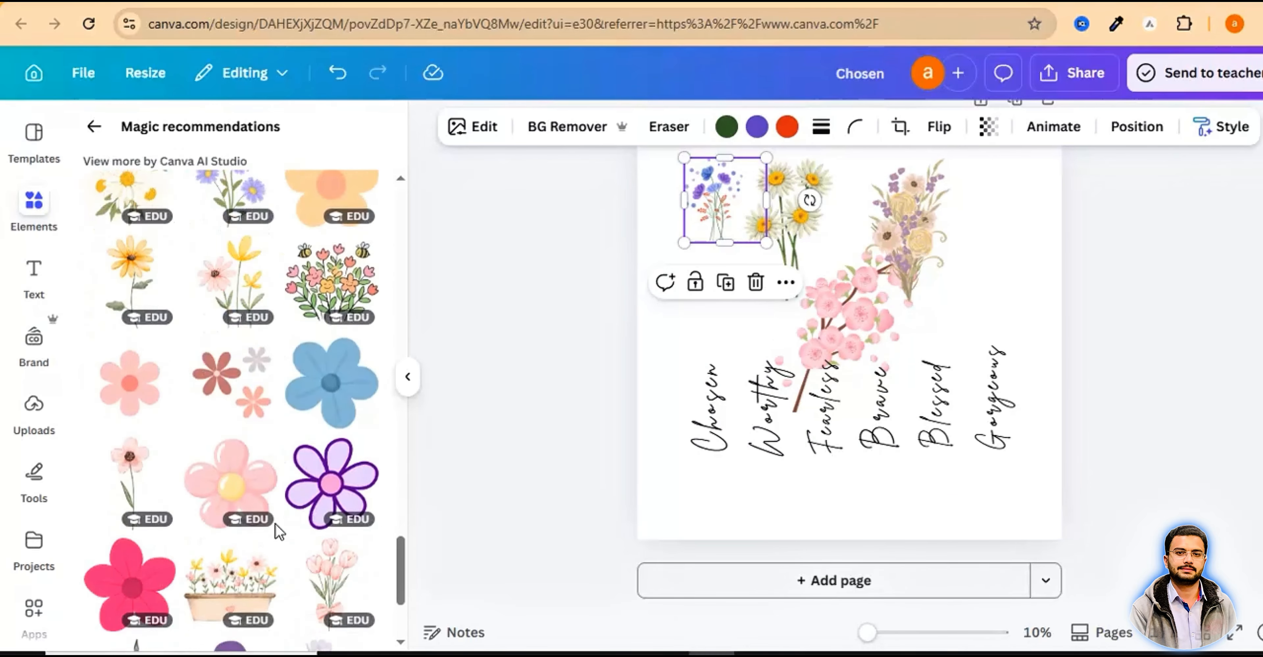
# Return to the flowers search results and add the branching yellow blossom graphic with brown stems.
pyautogui.scroll(-3, 281, 532)
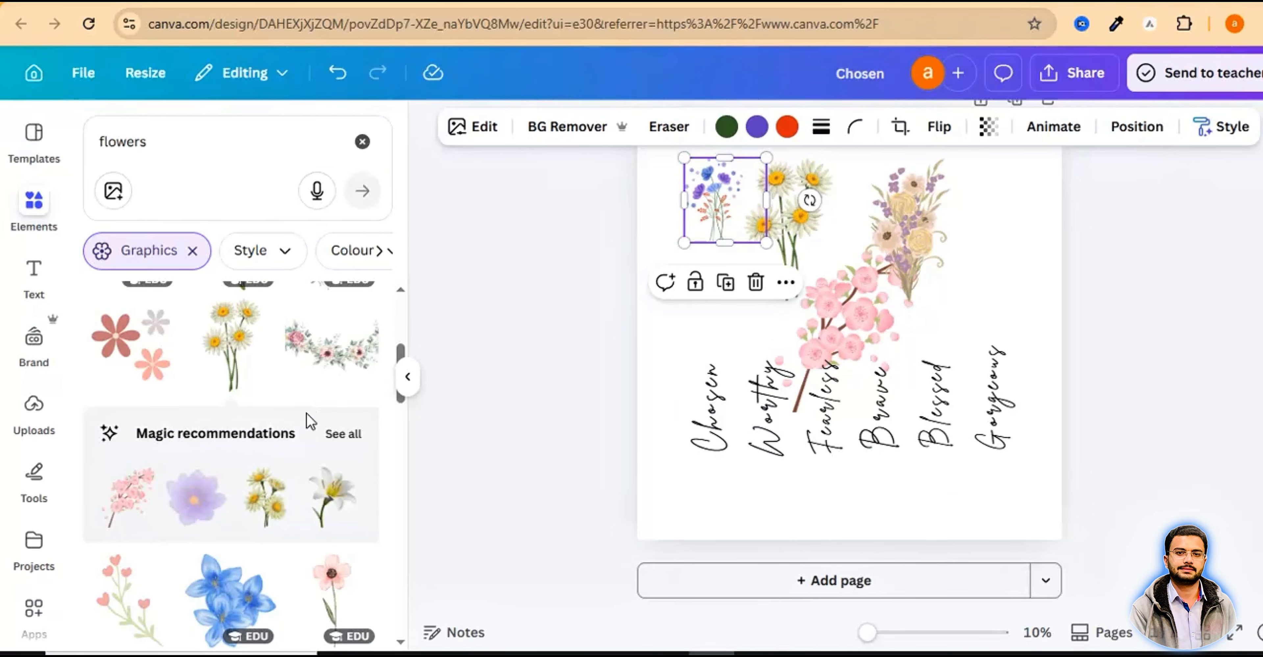
pyautogui.scroll(-7, 288, 478)
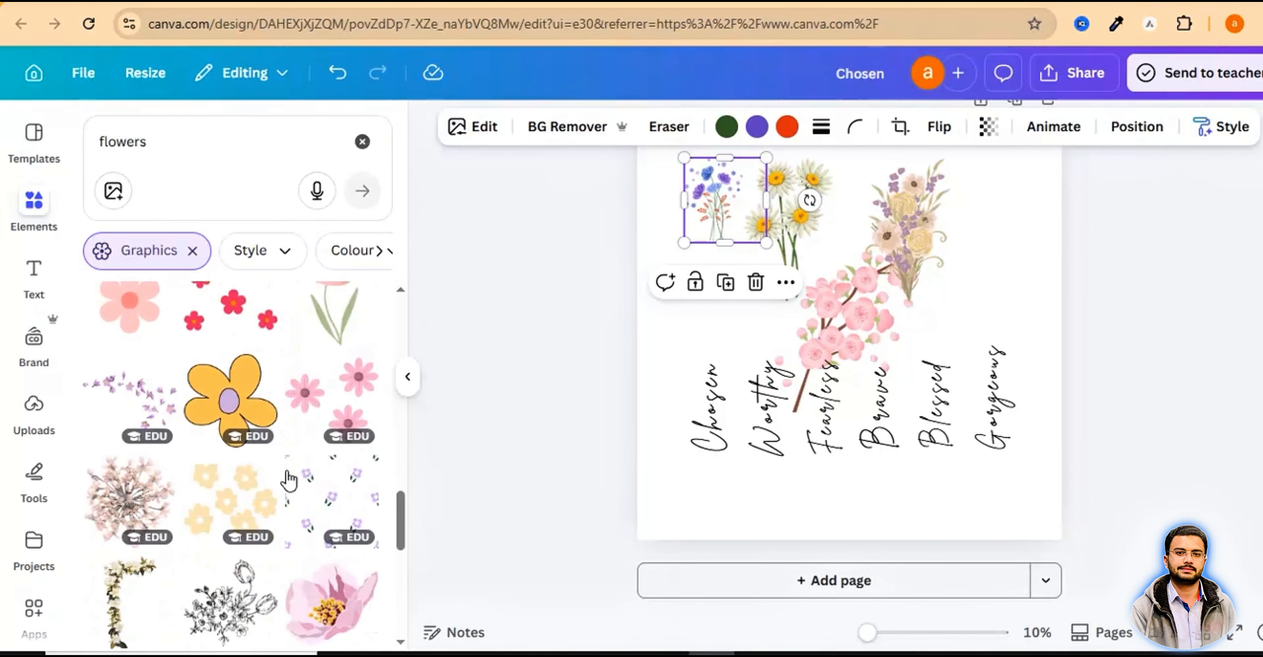
pyautogui.scroll(-10, 287, 480)
pyautogui.click(132, 353)
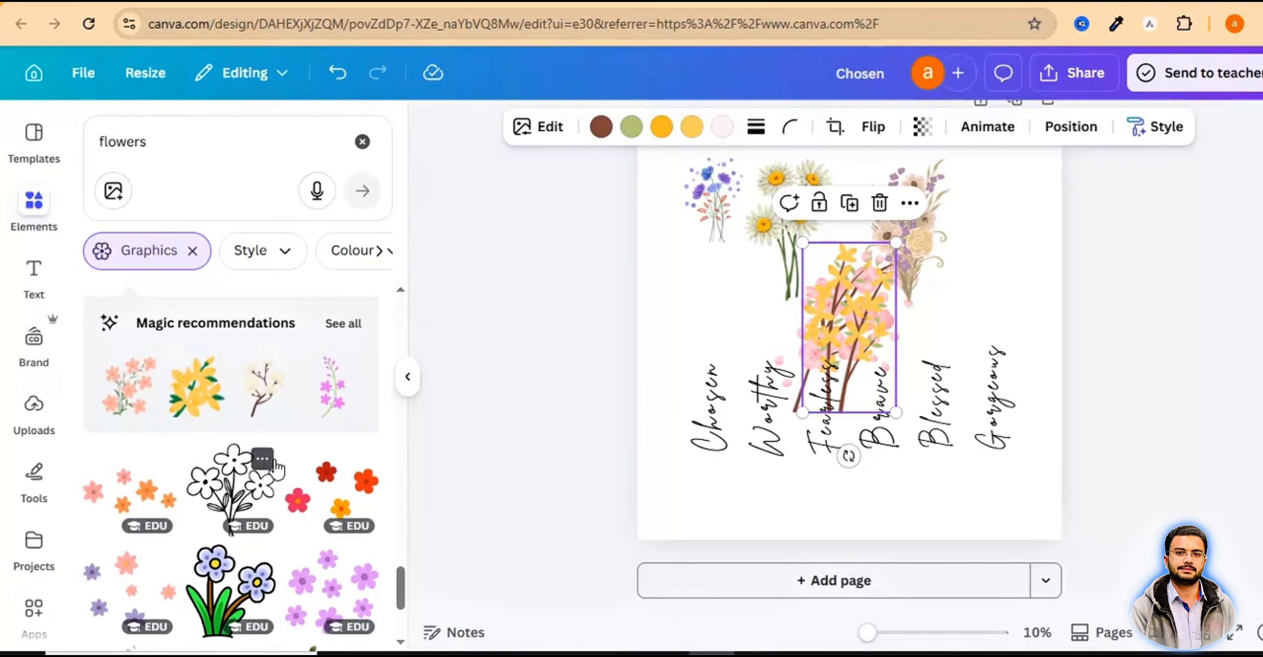
# Browse the graphics recommended for the yellow blossom branch and add the green-stemmed yellow daisy flowers.
pyautogui.click(357, 323)
pyautogui.scroll(-20, 275, 439)
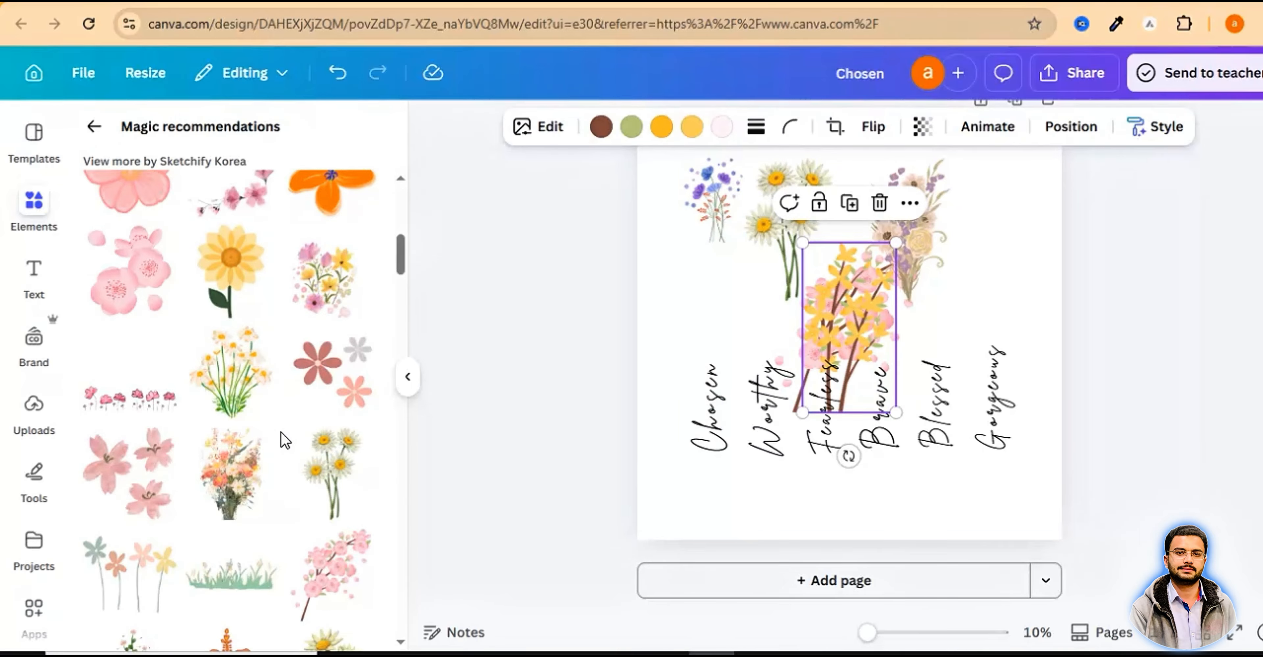
pyautogui.scroll(-20, 286, 439)
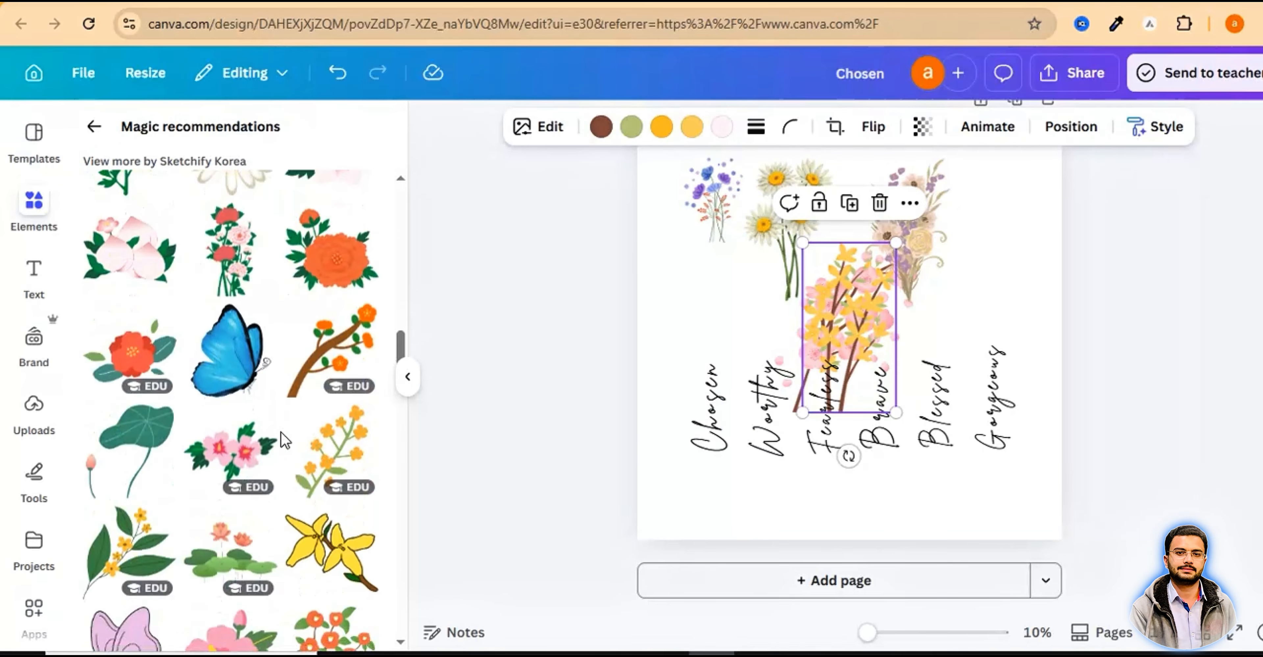
pyautogui.click(231, 510)
# Spread the overlapping flower graphics apart, with the bouquet and pink branch above the words and the yellow branch over them.
pyautogui.moveTo(851, 339); pyautogui.dragTo(884, 459)
pyautogui.moveTo(983, 427); pyautogui.dragTo(1024, 484)
pyautogui.hotkey('ctrl', 'z')
pyautogui.moveTo(947, 233); pyautogui.dragTo(1044, 220)
pyautogui.moveTo(866, 314); pyautogui.dragTo(903, 233)
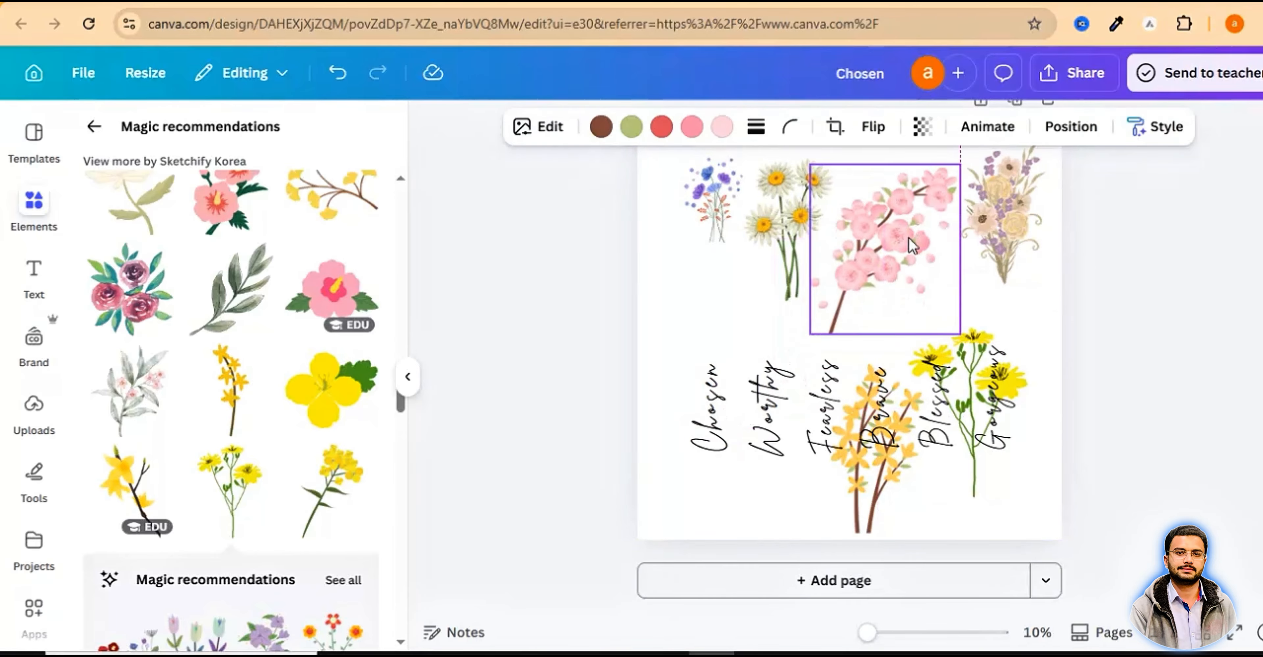
# Move the blue-and-purple wildflower bunch so its stems meet the top of the word Chosen.
pyautogui.scroll(2, 907, 275)
pyautogui.moveTo(797, 340); pyautogui.dragTo(813, 323)
pyautogui.moveTo(713, 290); pyautogui.dragTo(710, 411)
pyautogui.moveTo(867, 633); pyautogui.dragTo(892, 633)
pyautogui.moveTo(596, 427); pyautogui.dragTo(590, 433)
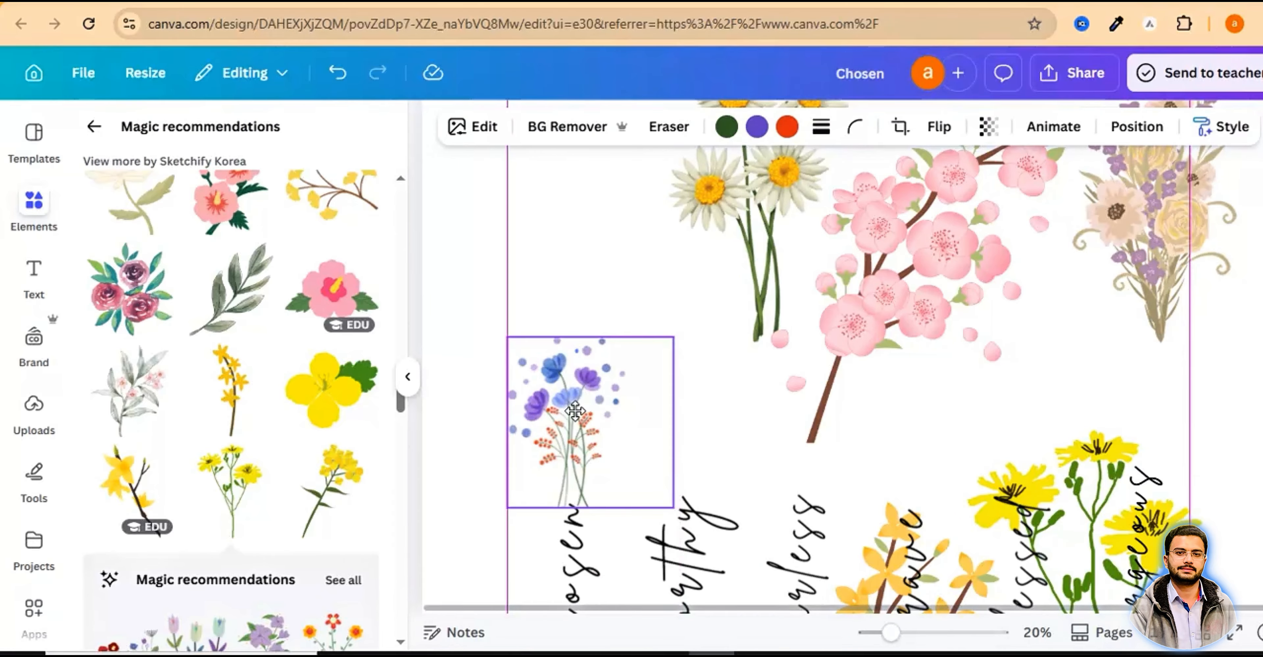
# Crop the empty side of the wildflower bunch, enlarge it slightly and realign it above Chosen.
pyautogui.moveTo(673, 421); pyautogui.dragTo(624, 422)
pyautogui.moveTo(623, 336); pyautogui.dragTo(637, 316)
pyautogui.click(687, 373)
pyautogui.moveTo(598, 450); pyautogui.dragTo(592, 452)
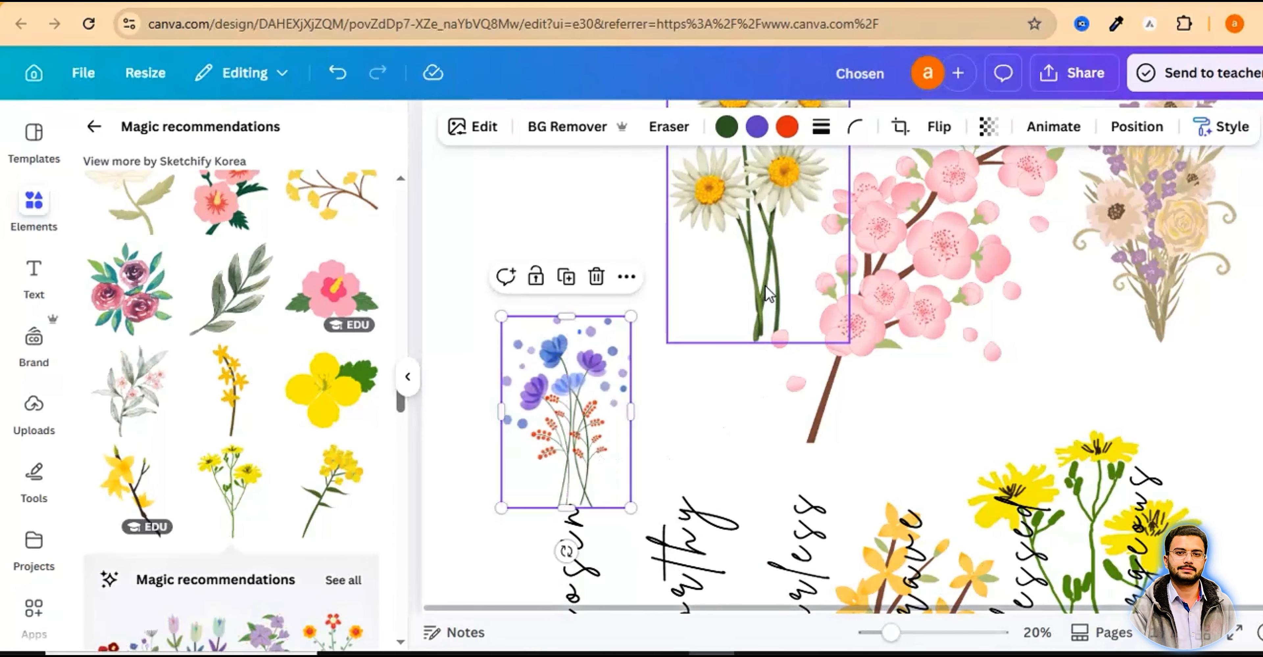
# Scale down the white daisy bunch and place it on top of the word Worthy.
pyautogui.moveTo(766, 290); pyautogui.dragTo(698, 439)
pyautogui.moveTo(786, 205); pyautogui.dragTo(711, 312)
pyautogui.moveTo(656, 408); pyautogui.dragTo(689, 417)
pyautogui.click(788, 426)
# Scale down the pink blossom branch, rotate its stem upright and place it on top of the word Fearless.
pyautogui.moveTo(1072, 443); pyautogui.dragTo(922, 274)
pyautogui.moveTo(869, 227); pyautogui.dragTo(868, 440)
pyautogui.moveTo(845, 529); pyautogui.dragTo(883, 521)
pyautogui.moveTo(865, 442); pyautogui.dragTo(862, 445)
pyautogui.click(986, 276)
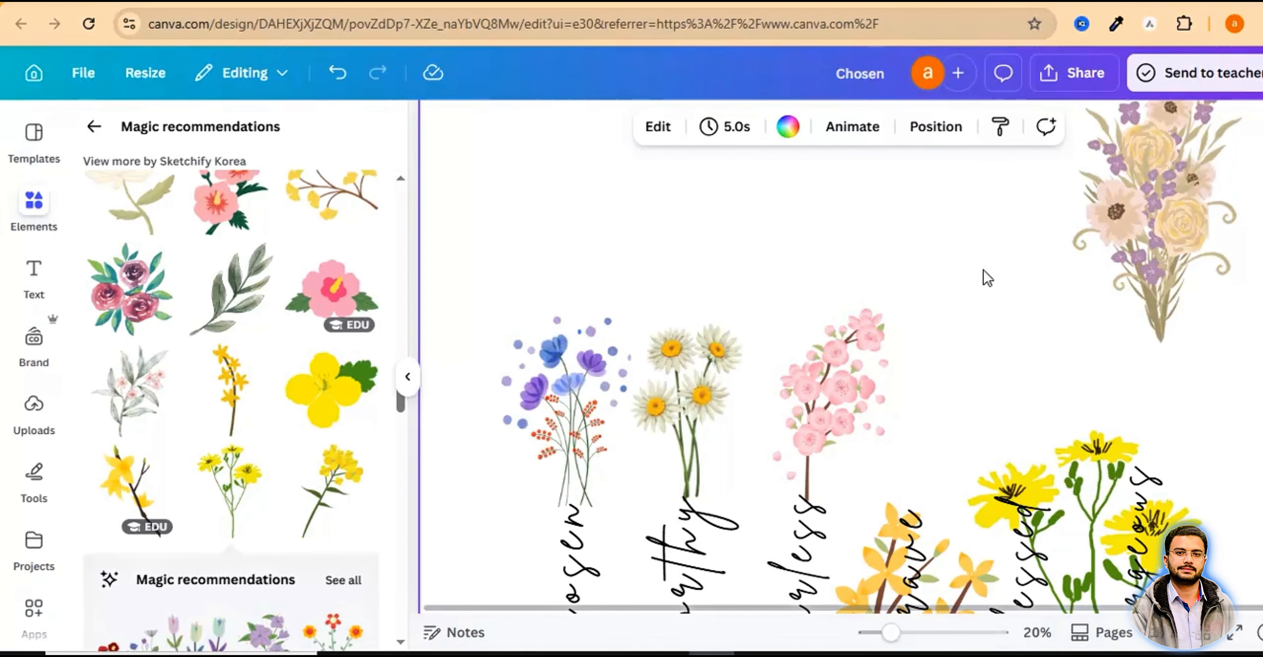
# Scale down the yellow blossom branch and place it above Brave, and adjust the pink branch's rotation above Fearless.
pyautogui.moveTo(891, 633); pyautogui.dragTo(870, 632)
pyautogui.moveTo(875, 538); pyautogui.dragTo(892, 377)
pyautogui.moveTo(937, 285); pyautogui.dragTo(900, 353)
pyautogui.moveTo(864, 411); pyautogui.dragTo(884, 411)
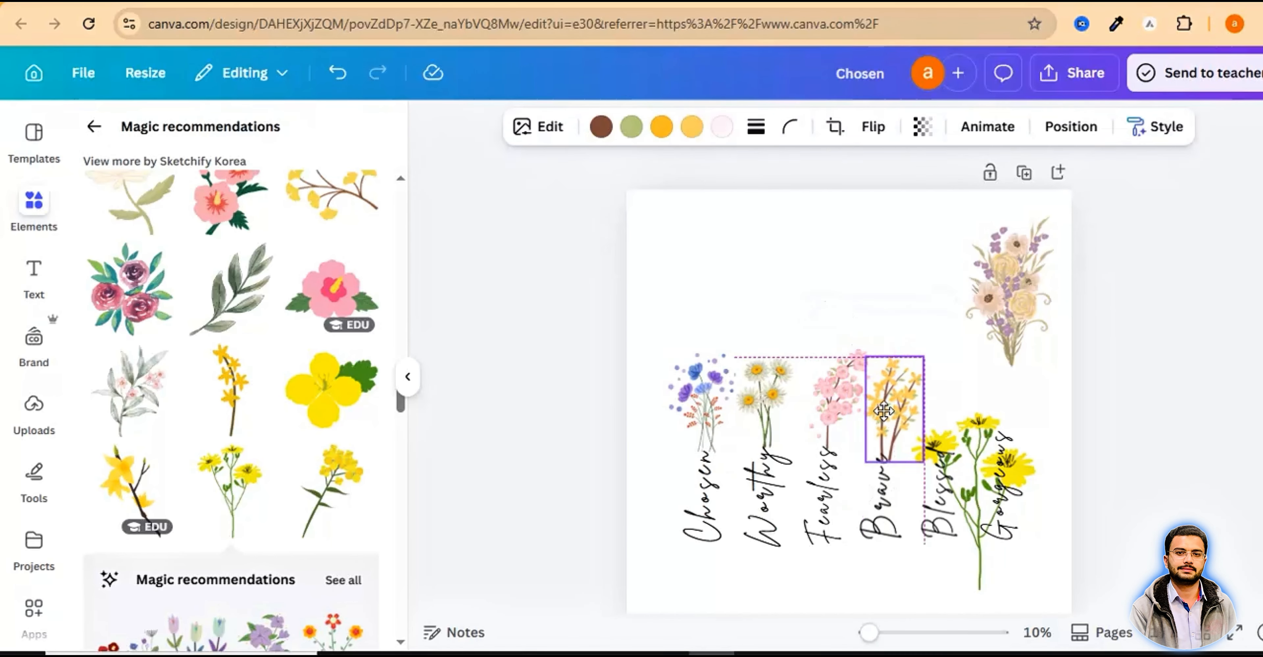
pyautogui.click(882, 129)
pyautogui.moveTo(868, 483); pyautogui.dragTo(783, 508)
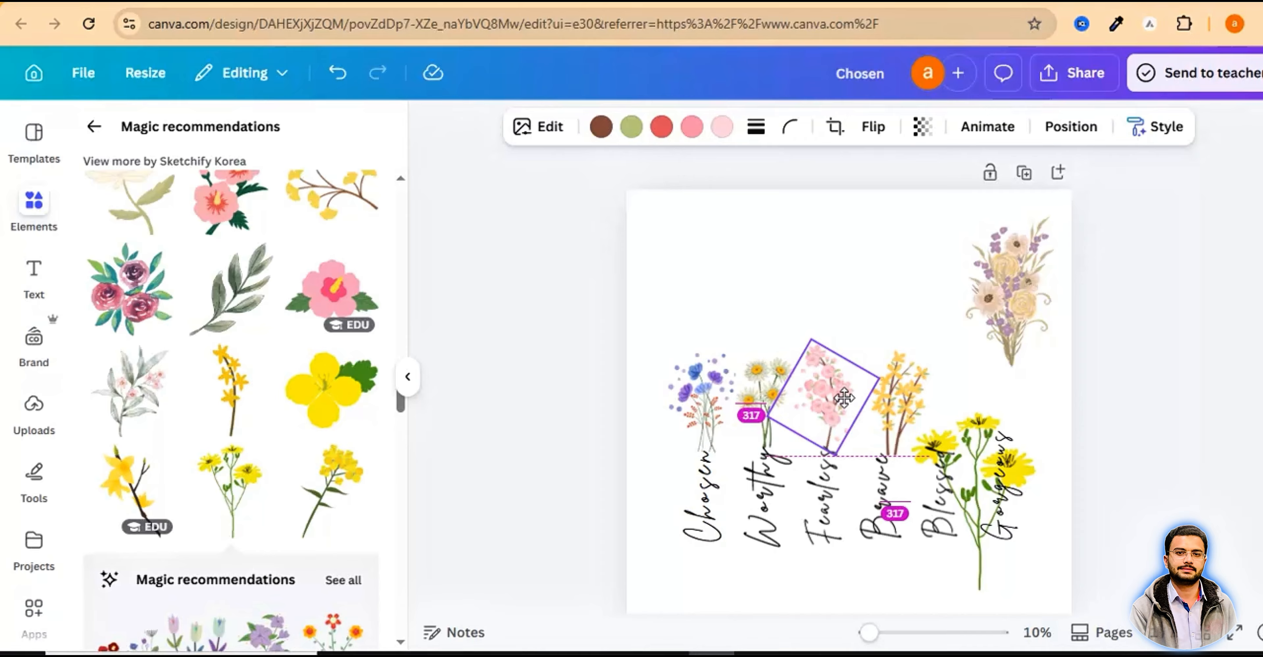
# Flip the yellow blossom branch, reposition it on top of the word Brave and flip it back.
pyautogui.click(903, 407)
pyautogui.click(874, 127)
pyautogui.click(893, 175)
pyautogui.moveTo(902, 408); pyautogui.dragTo(903, 435)
pyautogui.click(873, 127)
pyautogui.click(893, 175)
# Scale down the green-stemmed yellow daisy flowers and place them on top of the word Blessed.
pyautogui.click(940, 474)
pyautogui.click(1000, 474)
pyautogui.moveTo(978, 490); pyautogui.dragTo(917, 295)
pyautogui.moveTo(850, 395); pyautogui.dragTo(900, 321)
pyautogui.moveTo(941, 273); pyautogui.dragTo(947, 404)
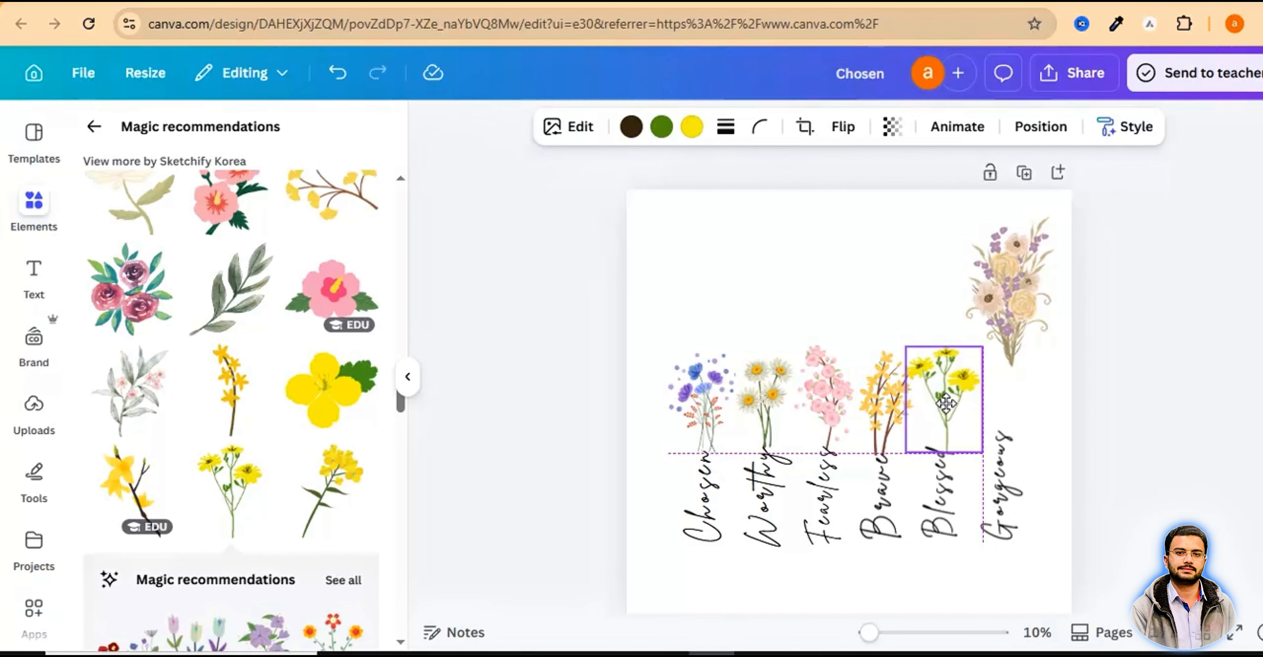
pyautogui.moveTo(906, 346); pyautogui.dragTo(921, 366)
pyautogui.click(1063, 429)
# Scale down the purple-and-cream bouquet and place it on top of the word Gorgeous.
pyautogui.click(1013, 295)
pyautogui.moveTo(1057, 214); pyautogui.dragTo(1026, 265)
pyautogui.moveTo(1001, 317); pyautogui.dragTo(1019, 377)
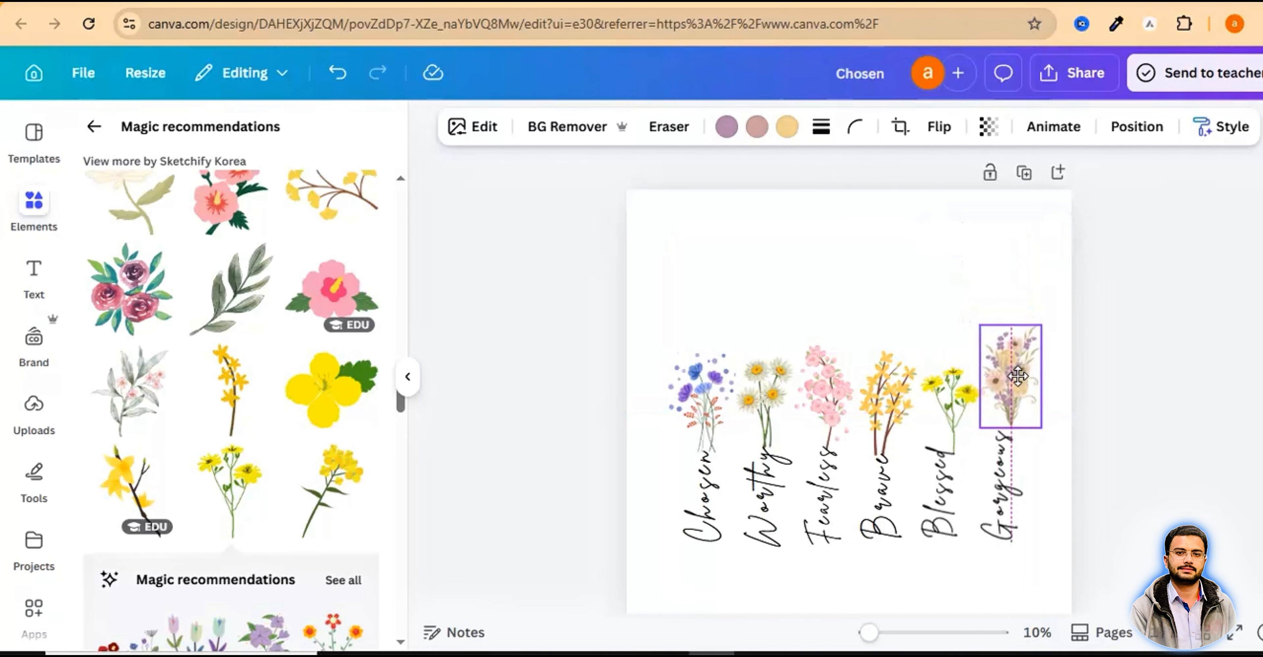
# Add the clustered yellow flower with a leafy green stem and delete the pink blossom branch above Fearless.
pyautogui.moveTo(868, 633); pyautogui.dragTo(878, 632)
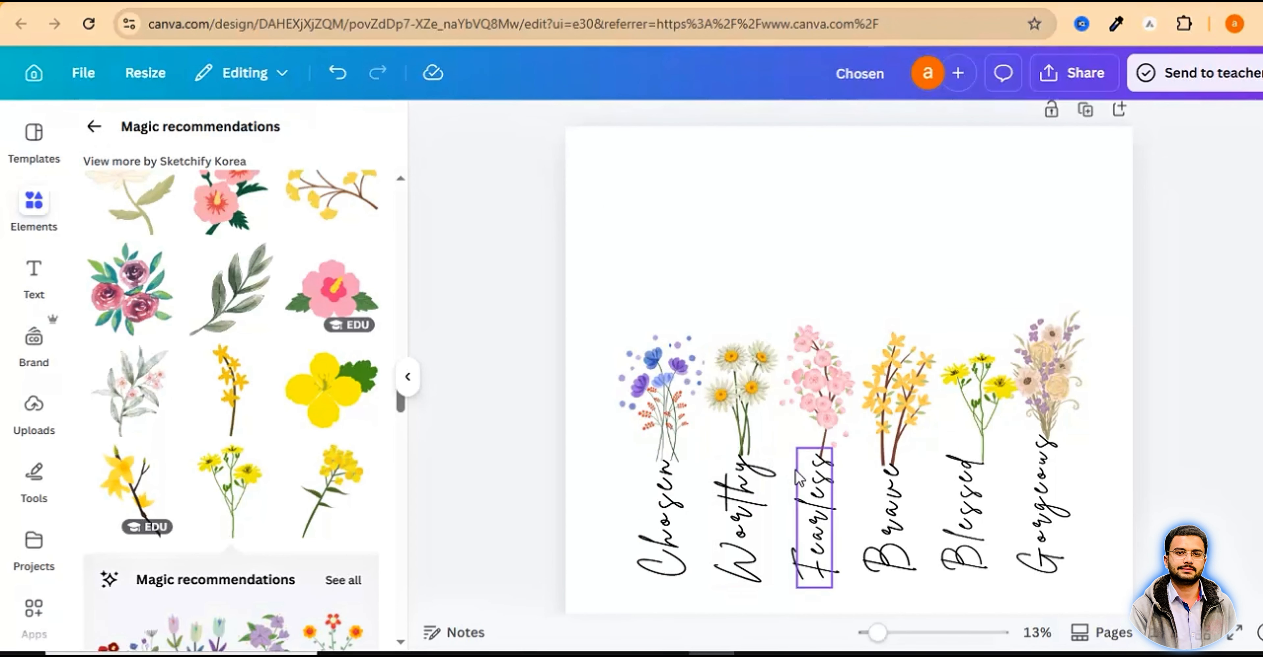
pyautogui.click(318, 517)
pyautogui.moveTo(854, 412); pyautogui.dragTo(988, 298)
pyautogui.click(820, 383)
pyautogui.press('Delete')
# Scale down the new leafy yellow flower, rotate its stem upright and place it on top of the word Fearless.
pyautogui.click(1041, 276)
pyautogui.moveTo(1063, 183); pyautogui.dragTo(986, 296)
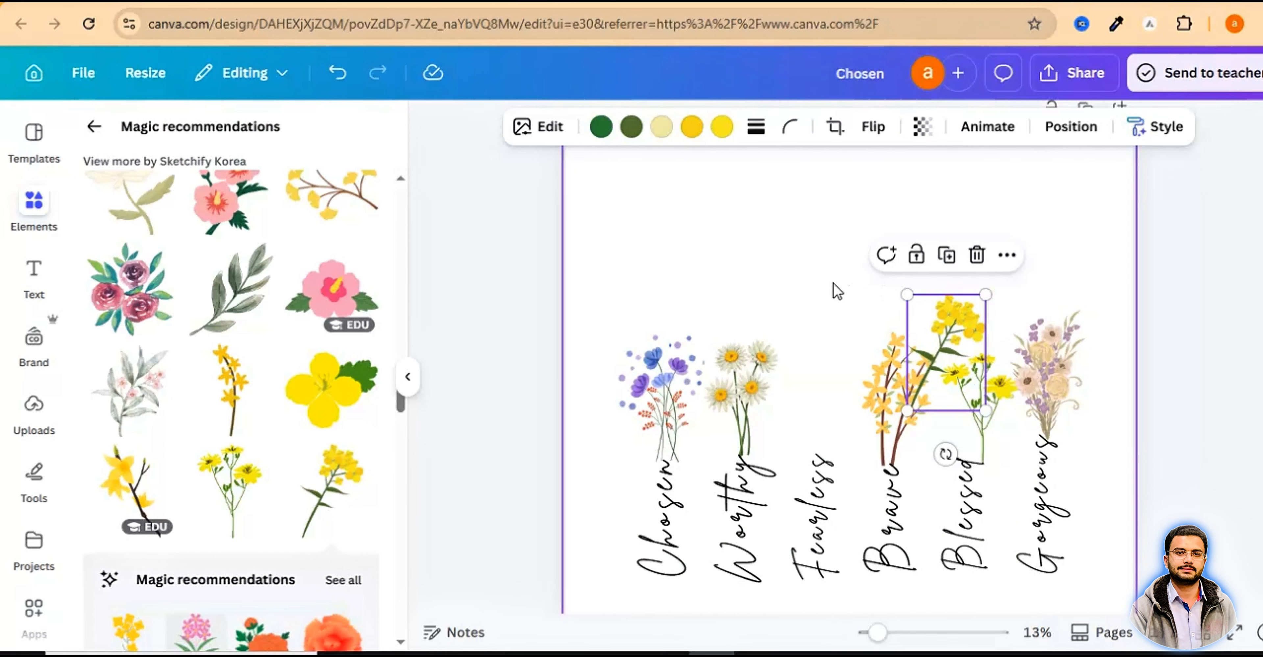
pyautogui.moveTo(947, 354); pyautogui.dragTo(848, 382)
pyautogui.moveTo(880, 456); pyautogui.dragTo(882, 453)
pyautogui.moveTo(847, 385); pyautogui.dragTo(831, 392)
pyautogui.click(600, 468)
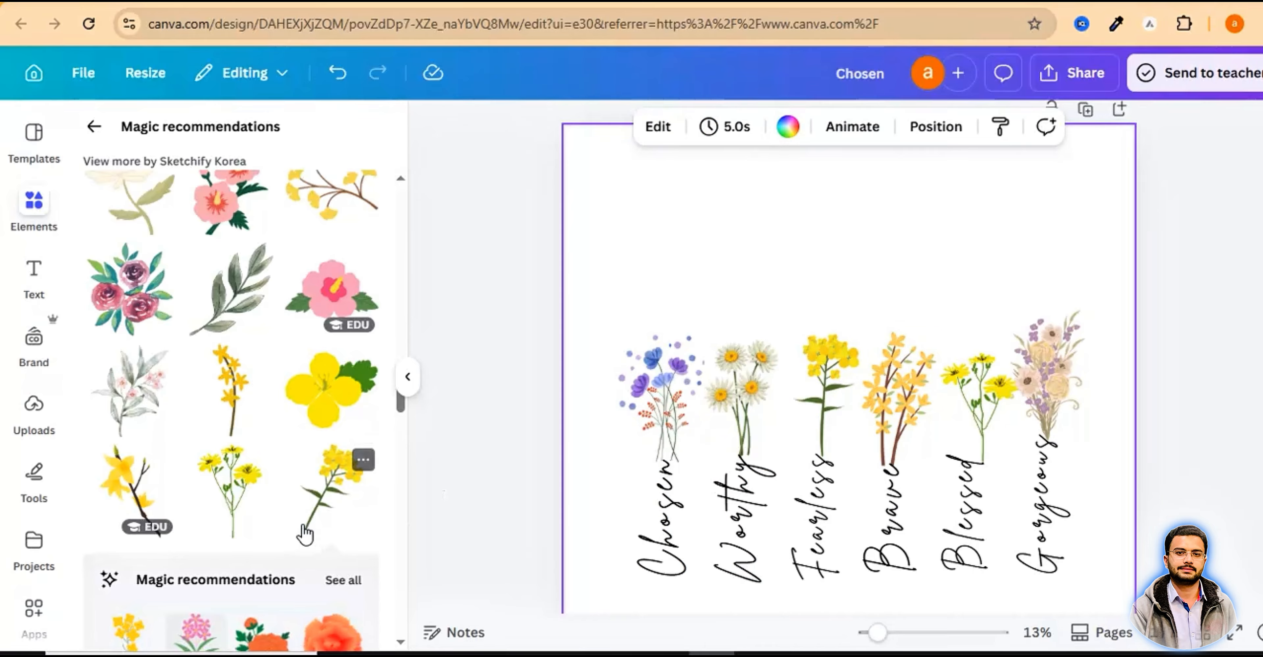
pyautogui.scroll(-10, 284, 584)
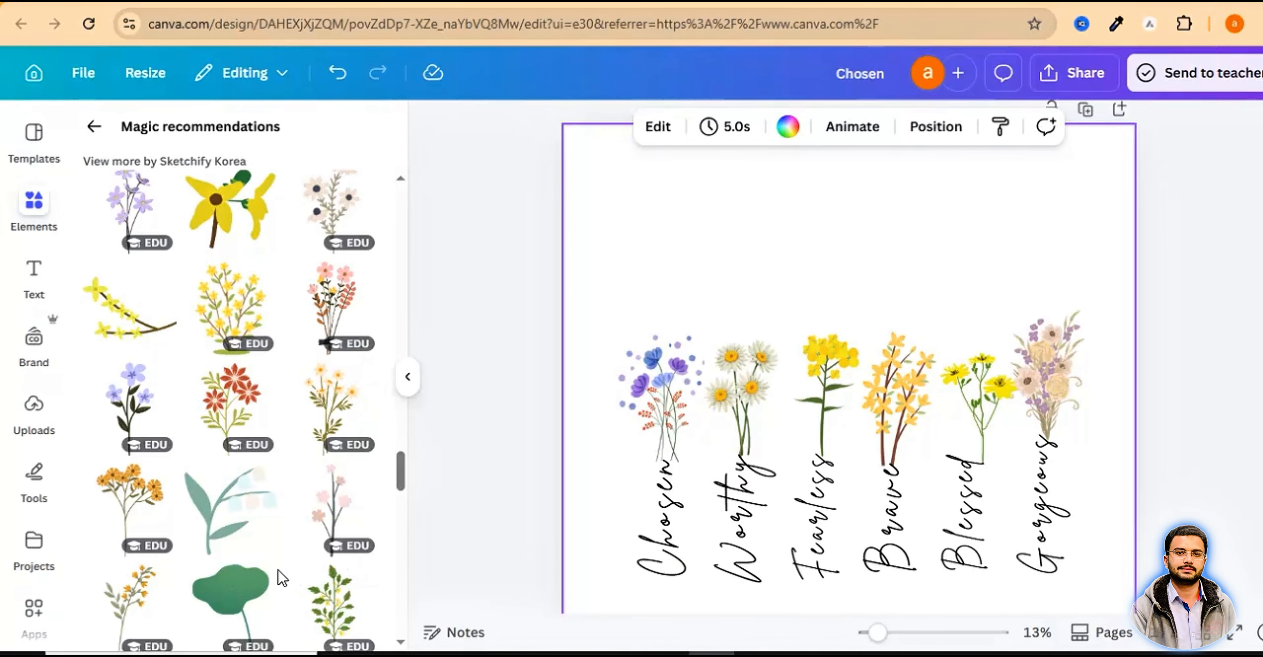
pyautogui.scroll(-8, 282, 578)
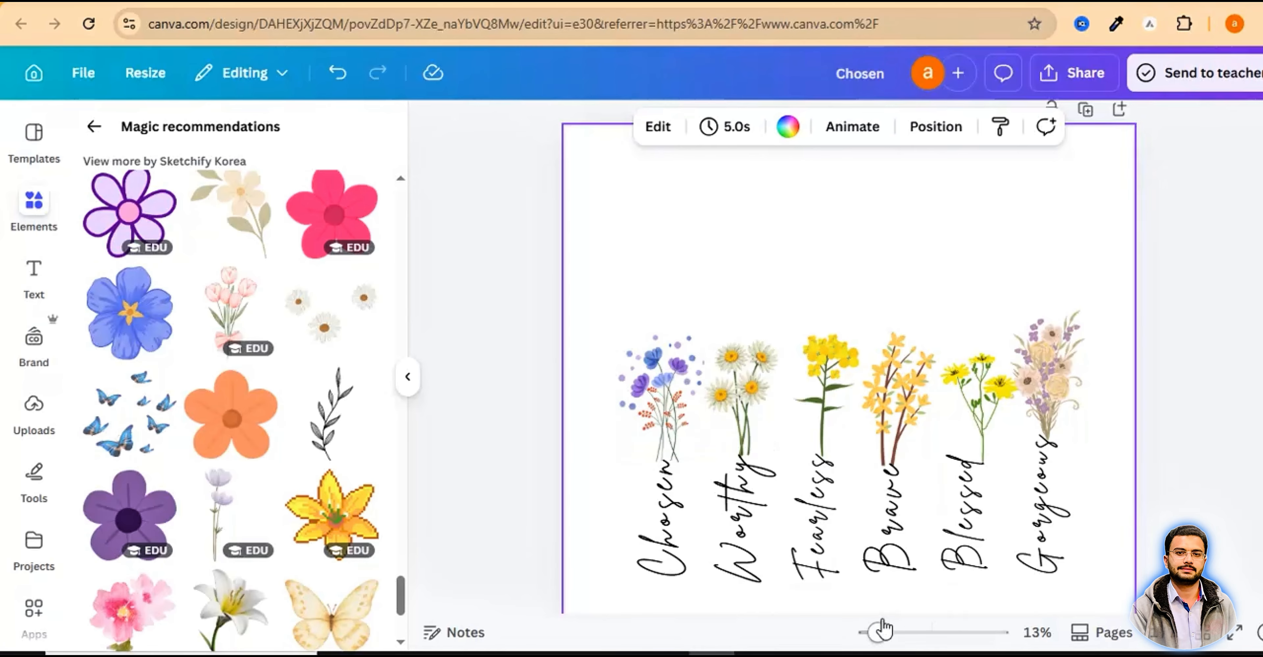
# Open Pinterest in a new browser tab.
pyautogui.hotkey('ctrl', 't')
pyautogui.click(519, 346)
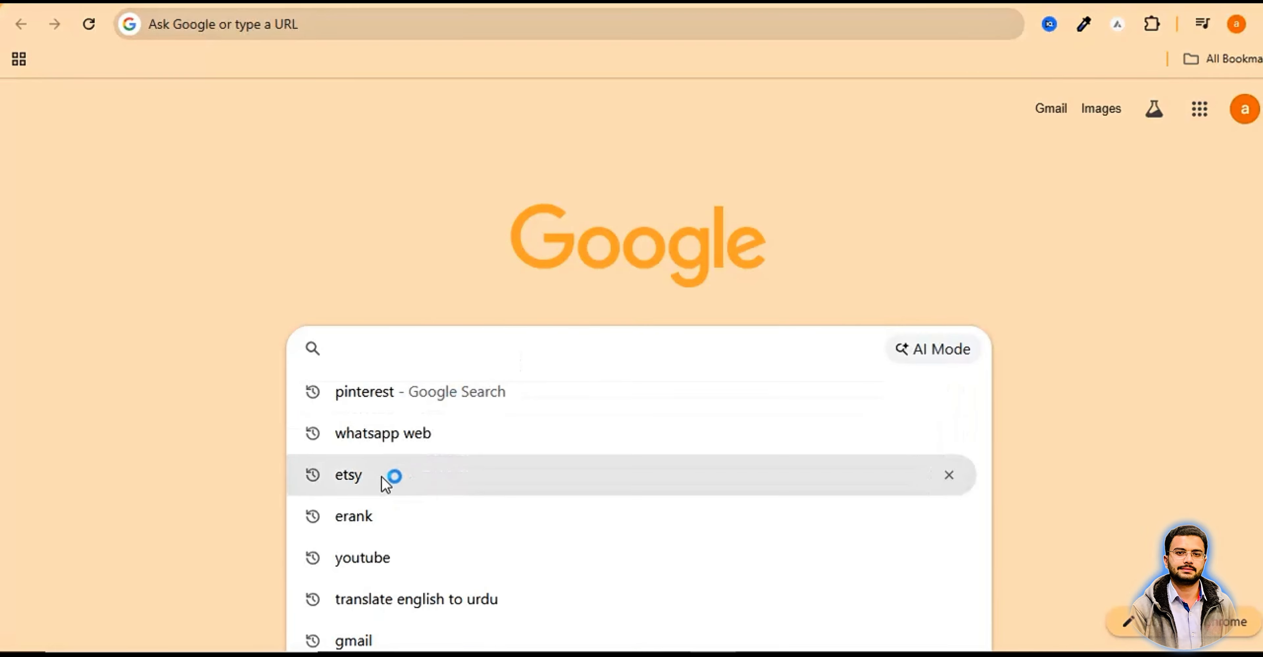
pyautogui.click(382, 399)
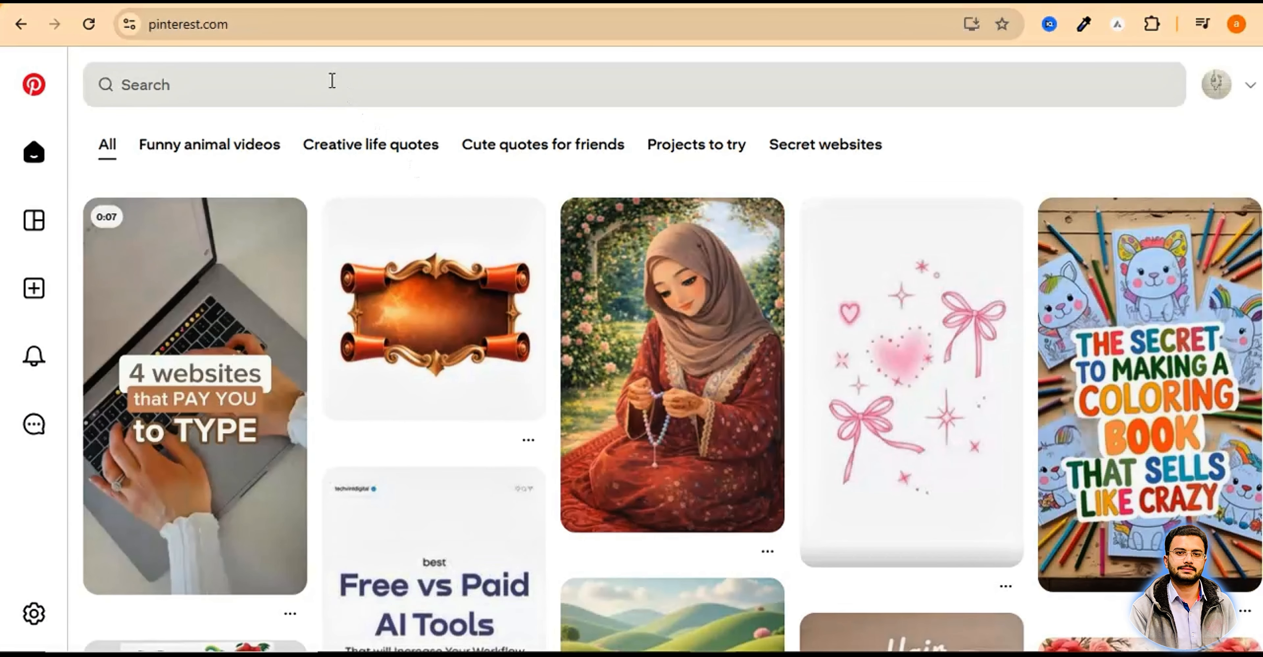
# Search Pinterest for "morning glory flowers".
pyautogui.click(332, 81)
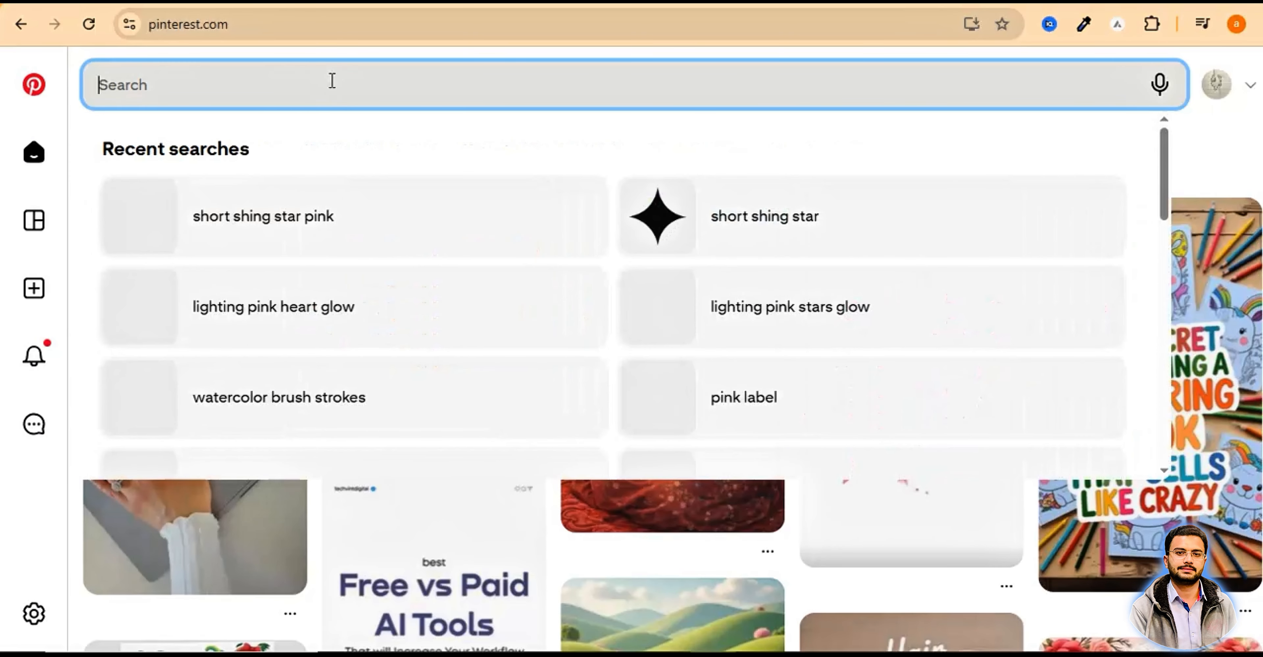
pyautogui.write('mornin')
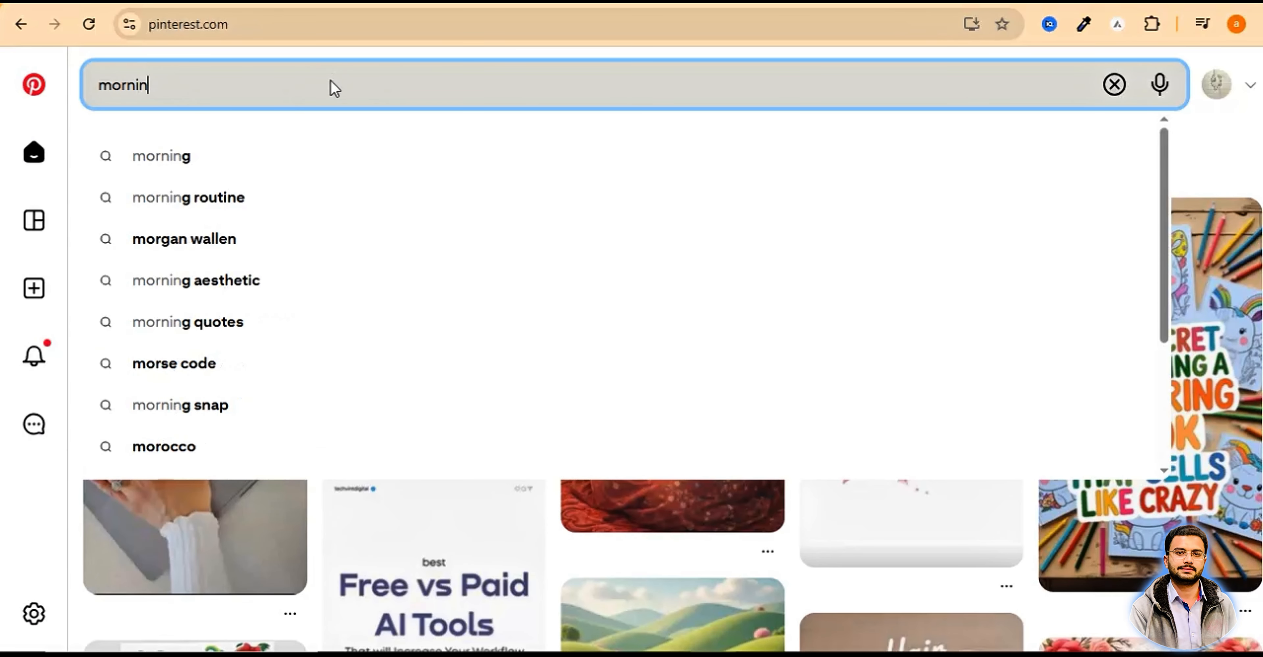
pyautogui.write('g glory')
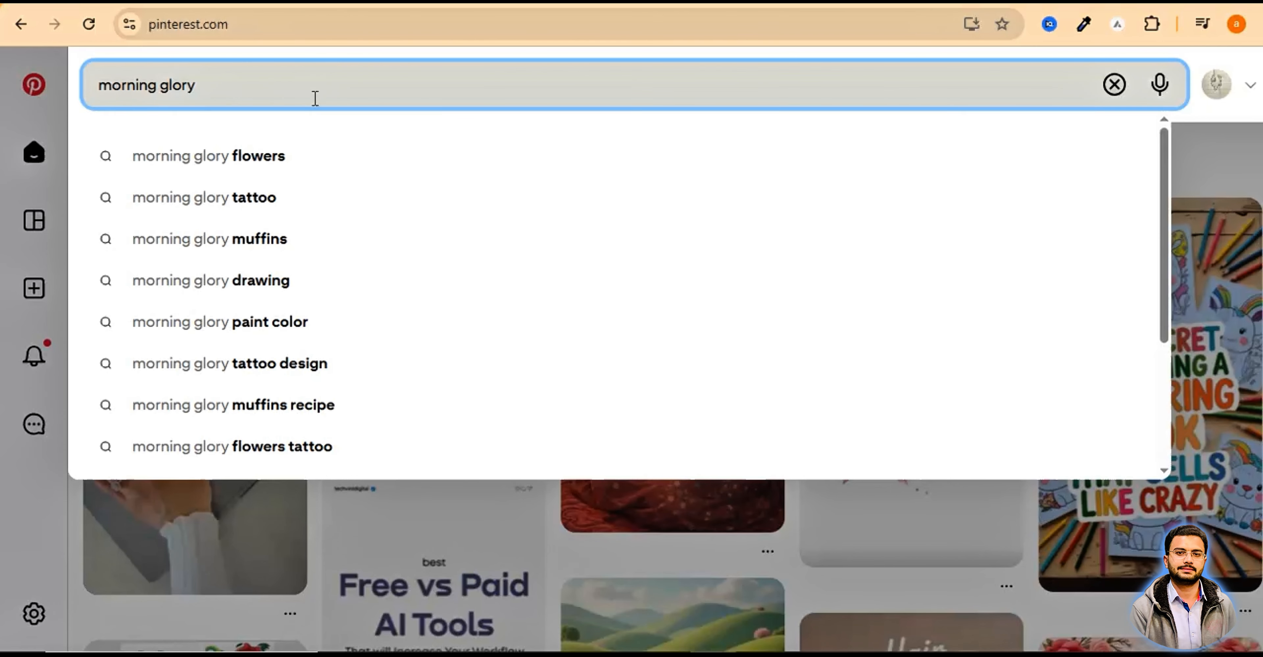
pyautogui.click(305, 156)
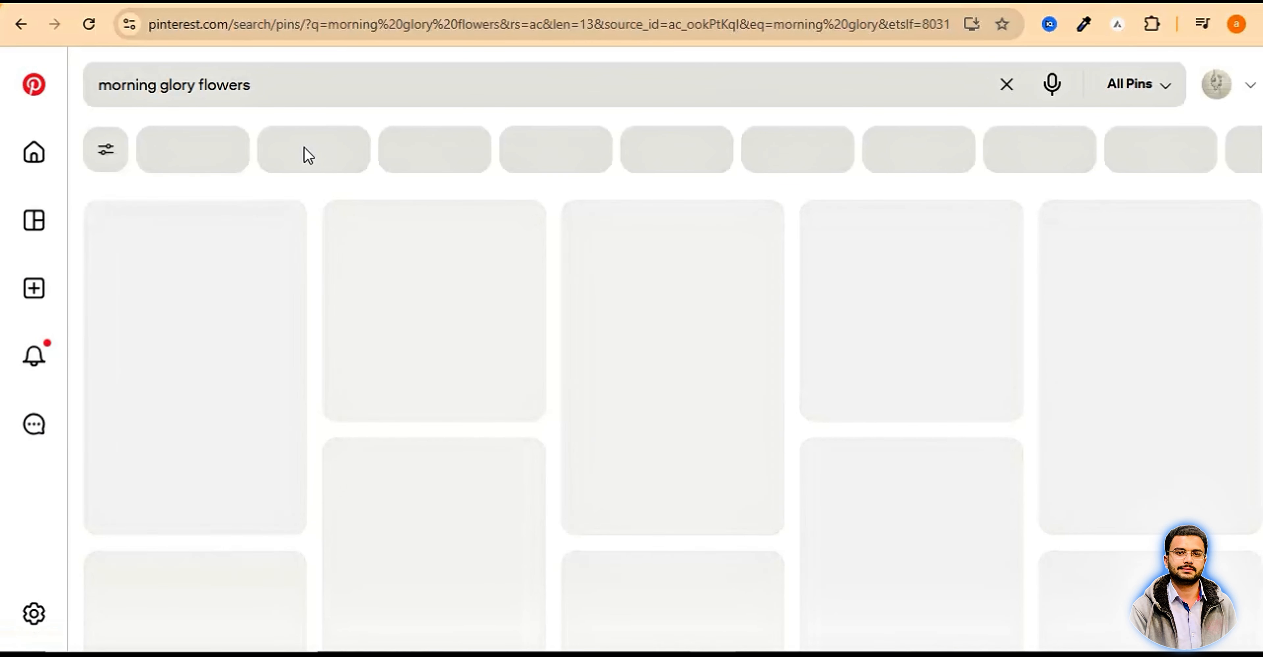
# Open the morning glory illustration with blue, purple and pink blooms on one leafy stem, download its image and dismiss the notifications.
pyautogui.scroll(-3, 628, 363)
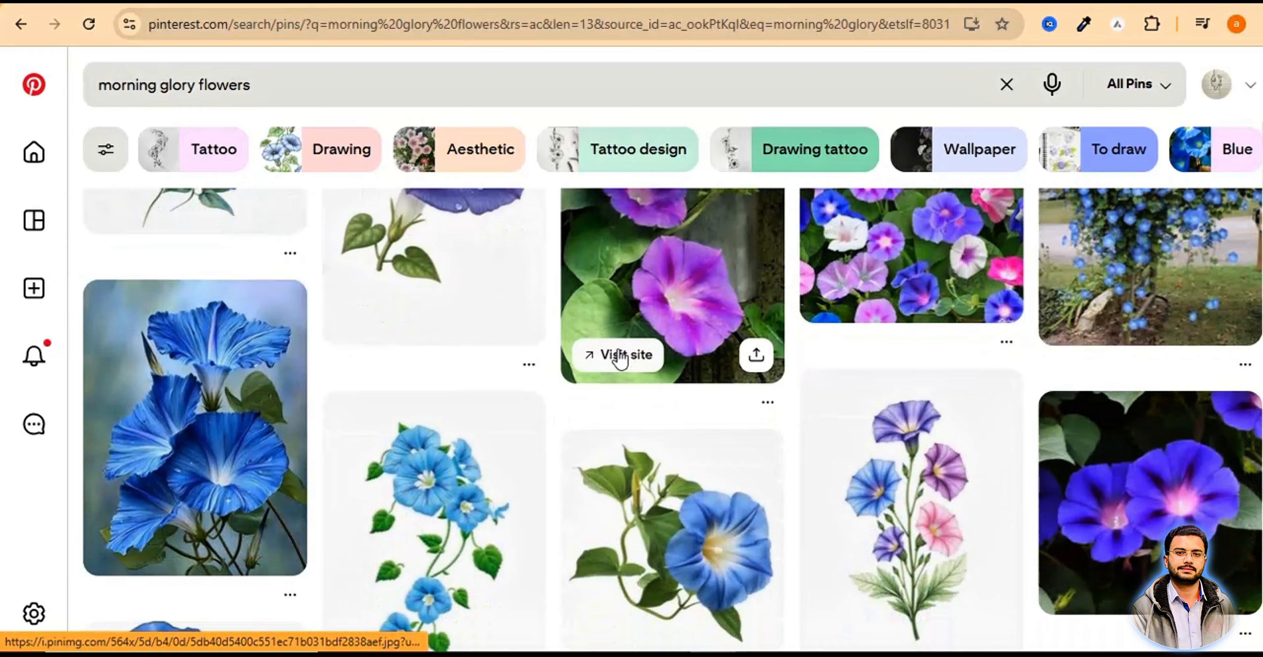
pyautogui.scroll(-3, 621, 358)
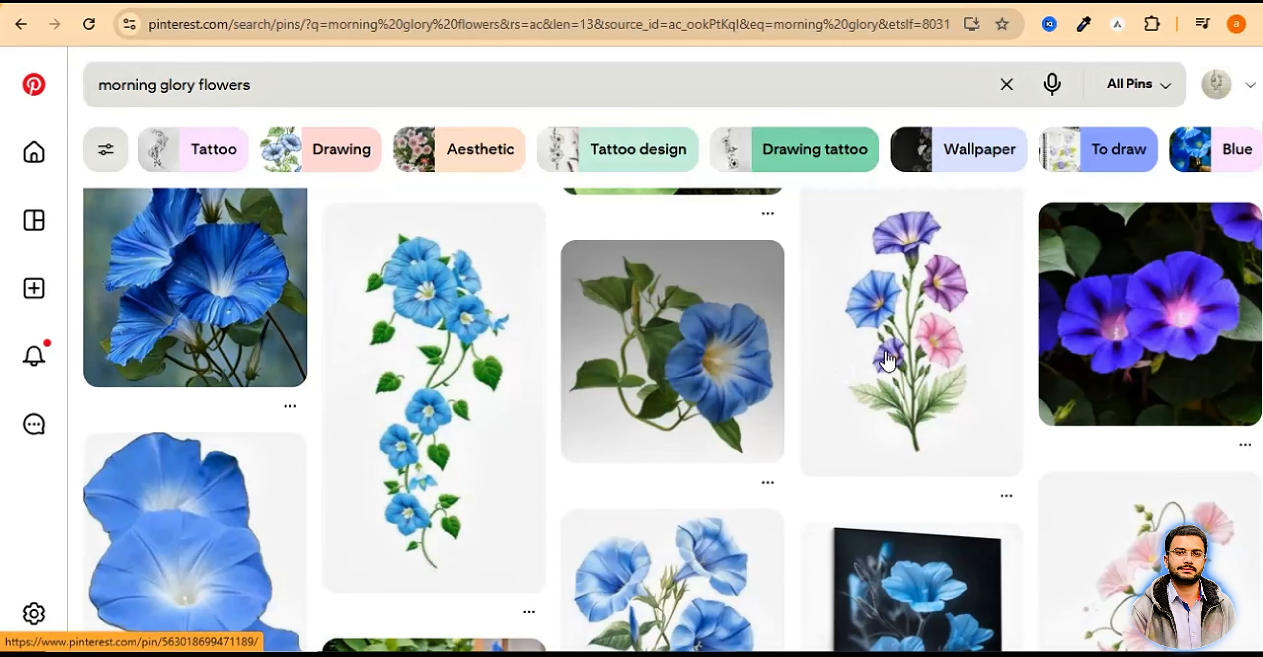
pyautogui.click(888, 362)
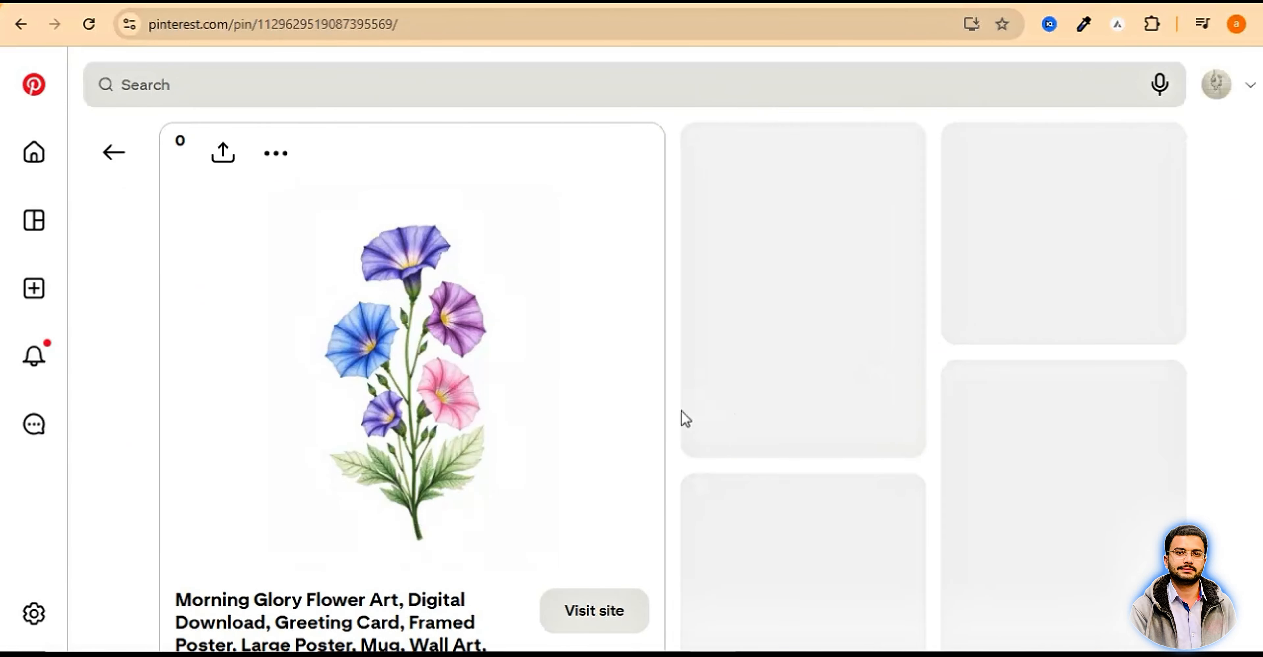
pyautogui.scroll(-4, 498, 475)
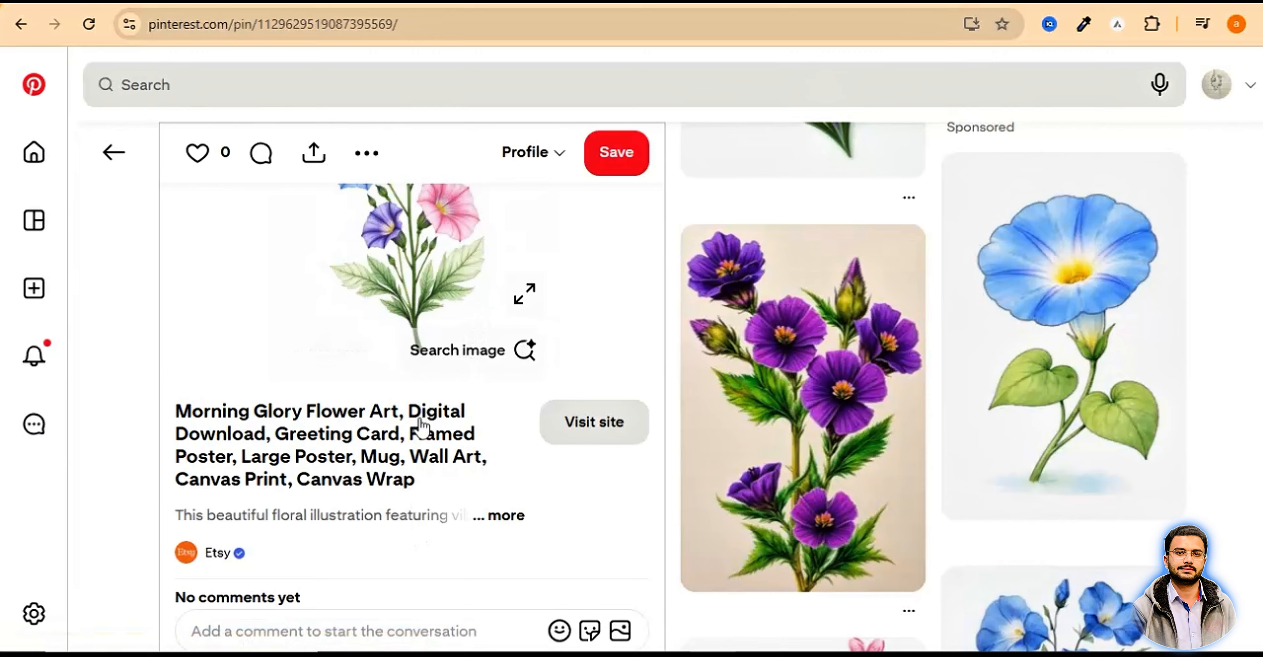
pyautogui.scroll(4, 478, 319)
pyautogui.click(369, 158)
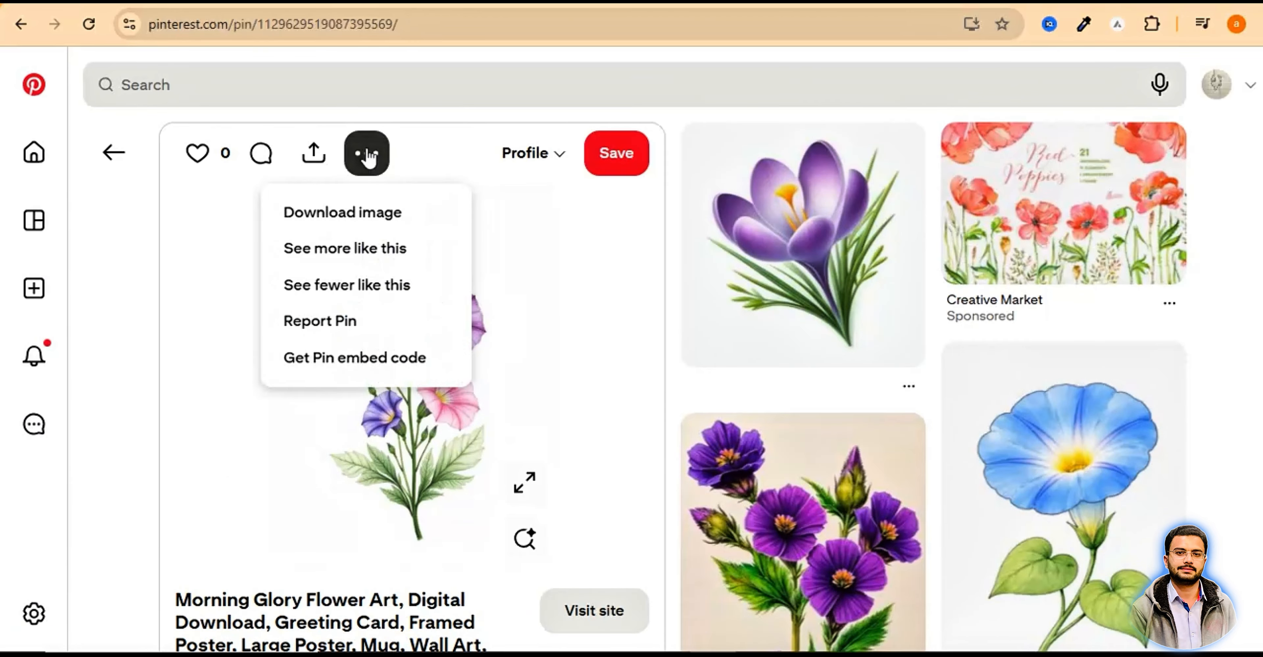
pyautogui.click(344, 213)
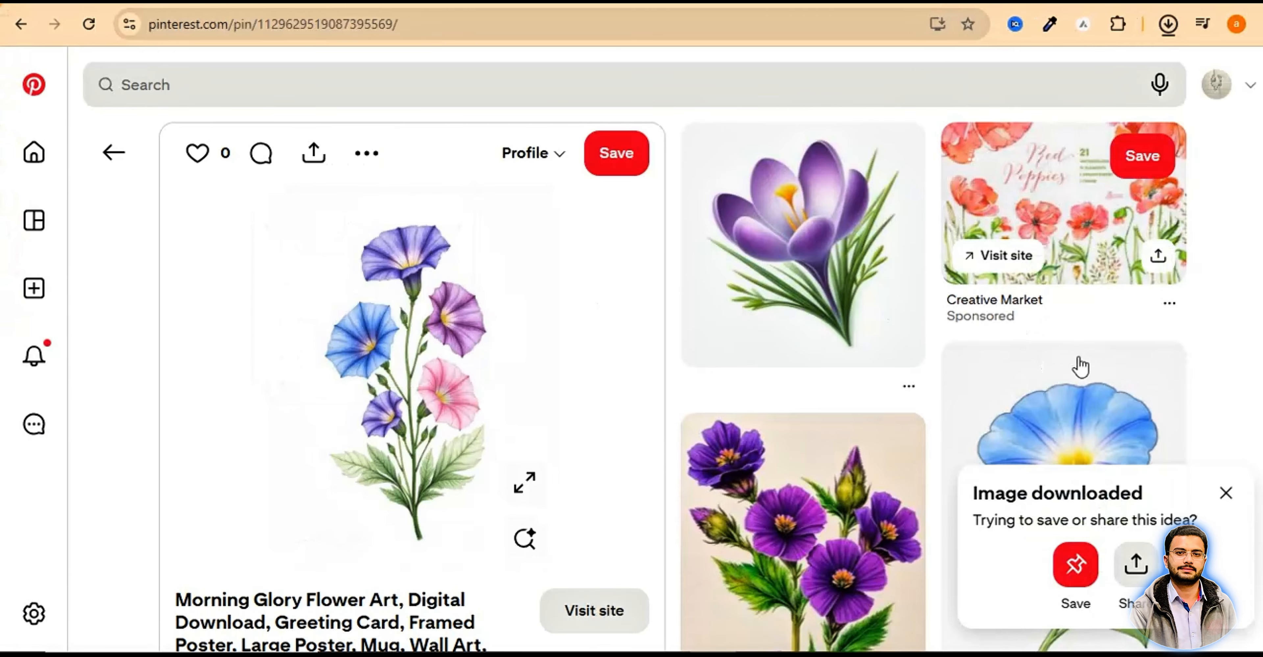
pyautogui.scroll(-6, 1080, 367)
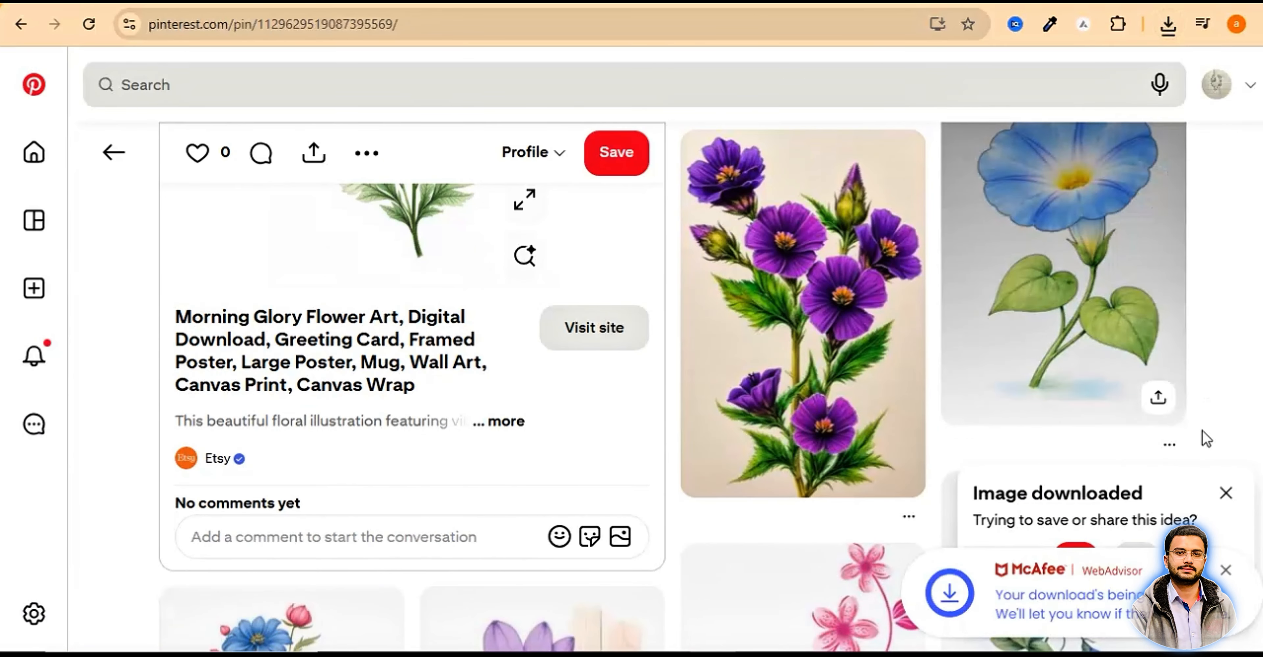
pyautogui.click(1226, 494)
pyautogui.click(1226, 571)
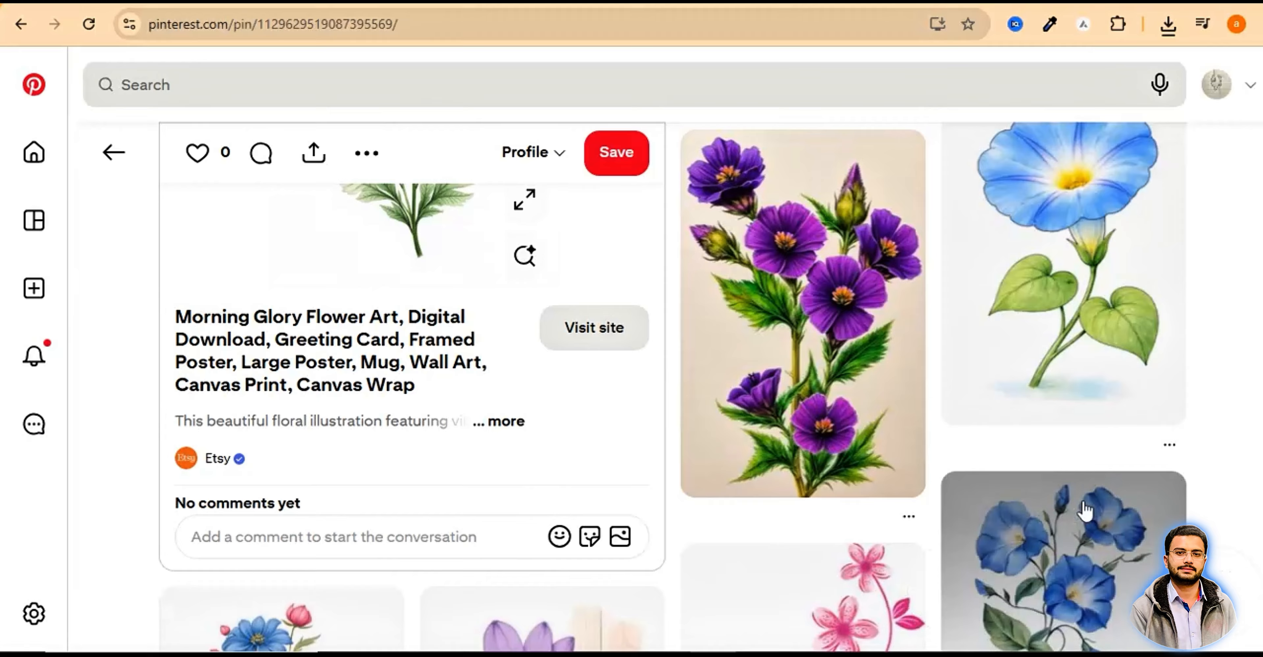
# Open the related illustration of blue flowers with pink buds on tall stems and download its image.
pyautogui.scroll(-6, 1041, 479)
pyautogui.scroll(-4, 976, 466)
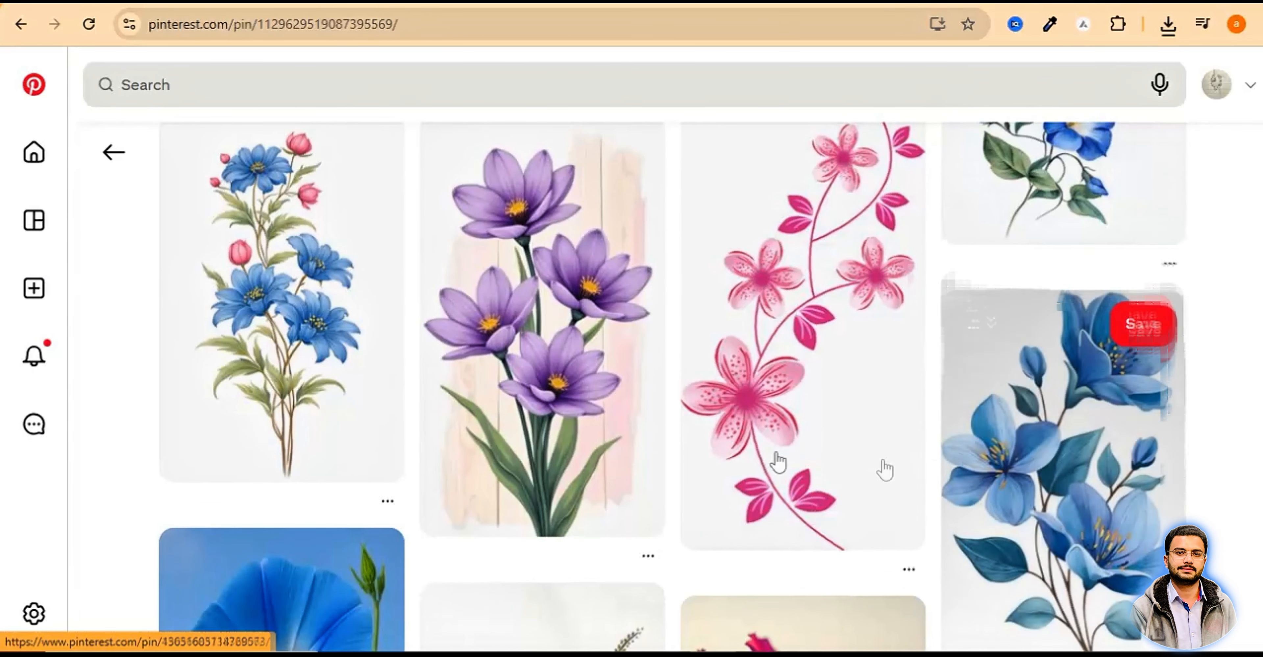
pyautogui.click(277, 386)
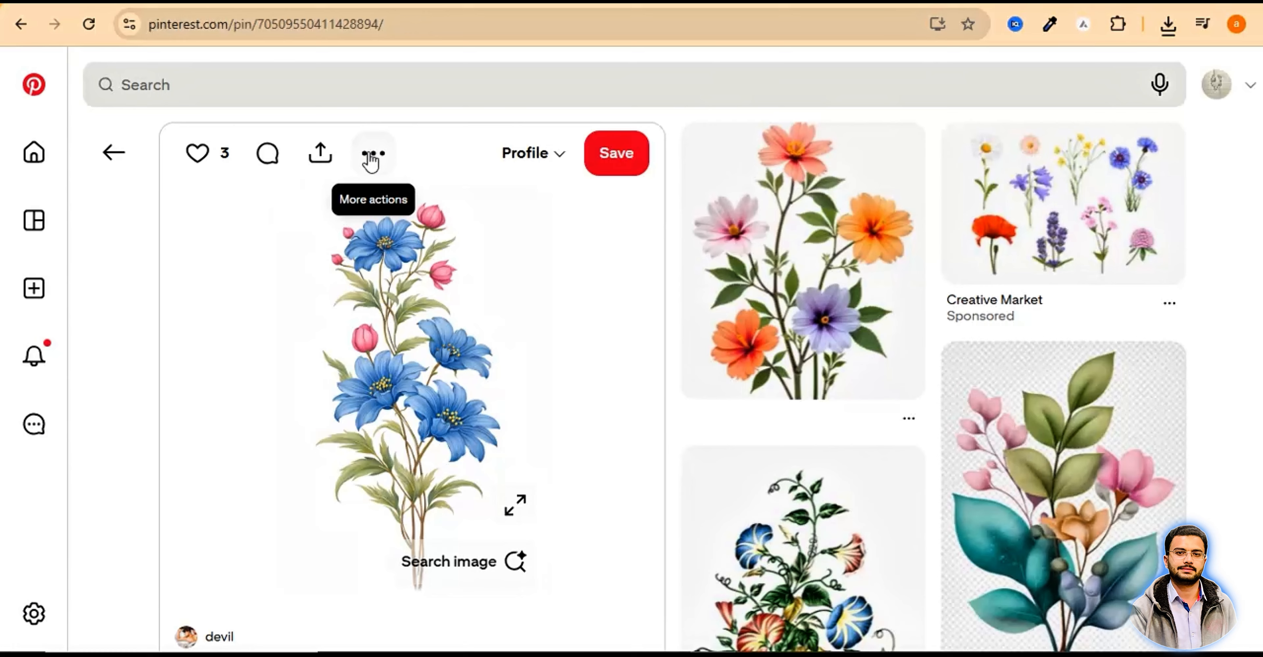
pyautogui.click(371, 156)
pyautogui.click(361, 220)
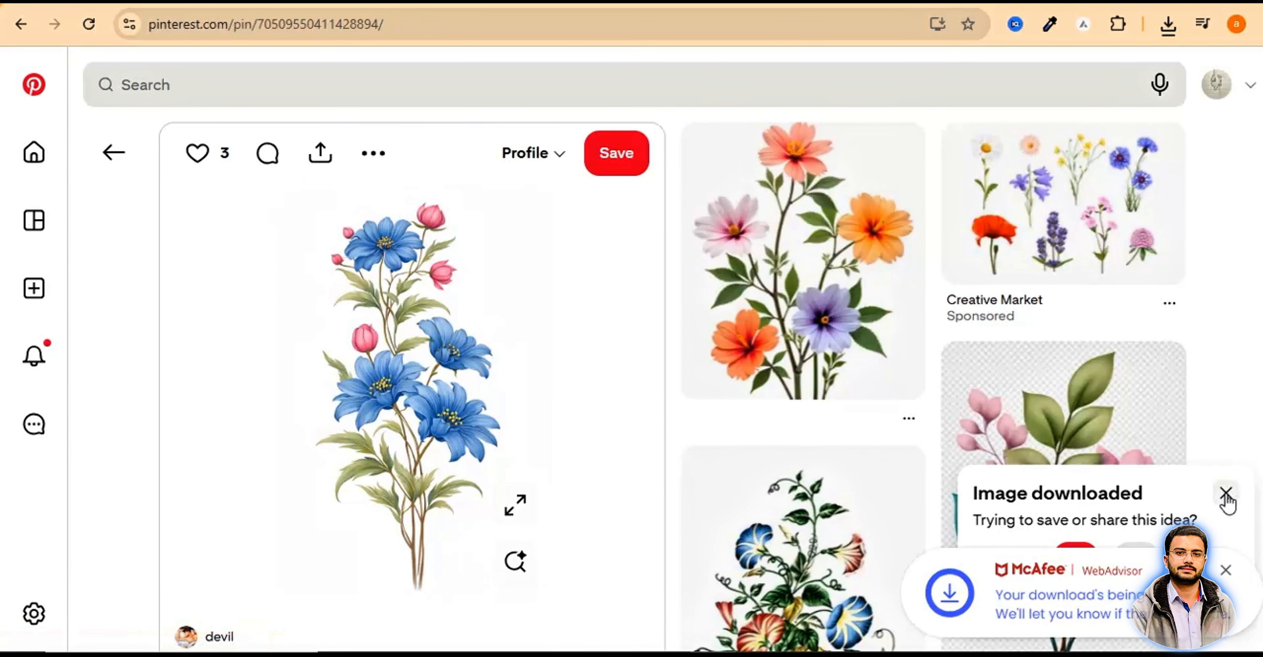
# Browse the related pins below the blue flower illustration for more isolated single-stem flower drawings.
pyautogui.scroll(-10, 953, 446)
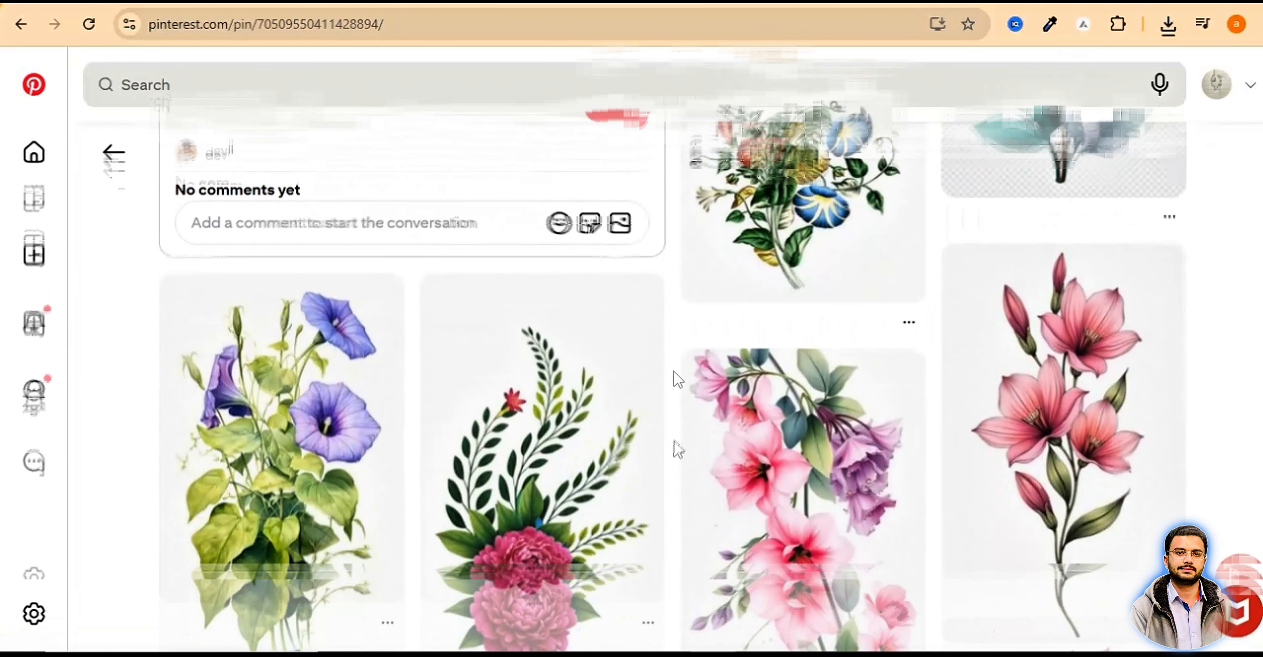
pyautogui.scroll(-10, 679, 414)
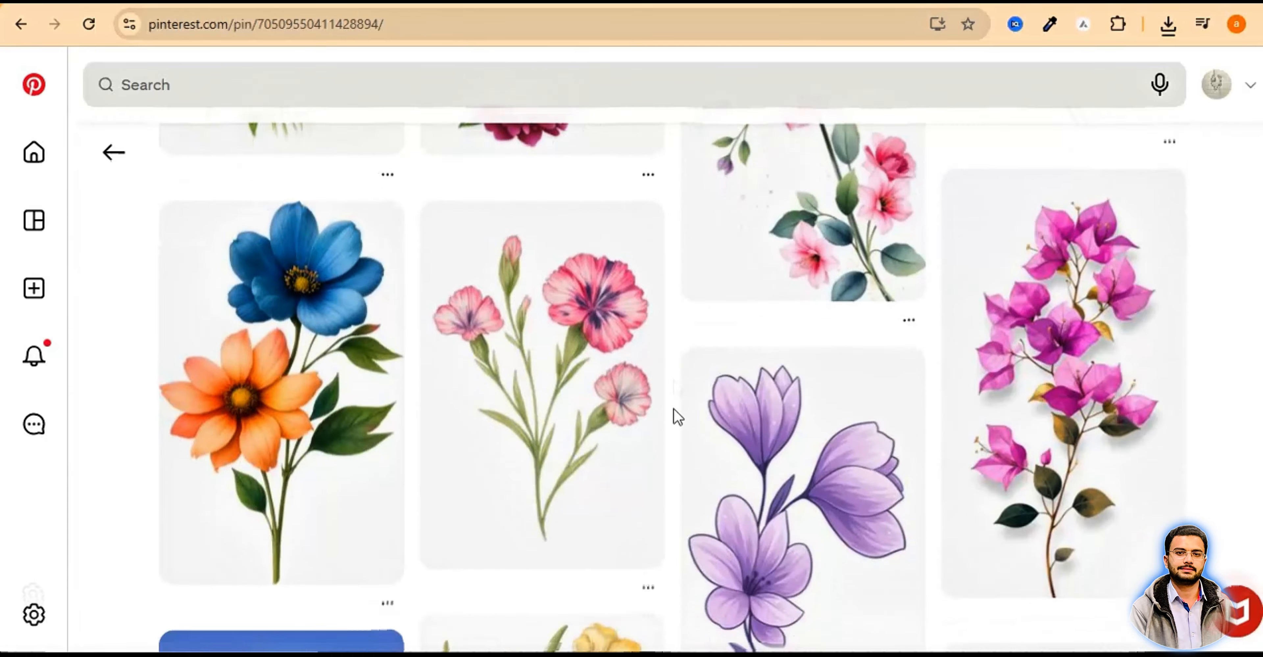
pyautogui.scroll(-10, 678, 415)
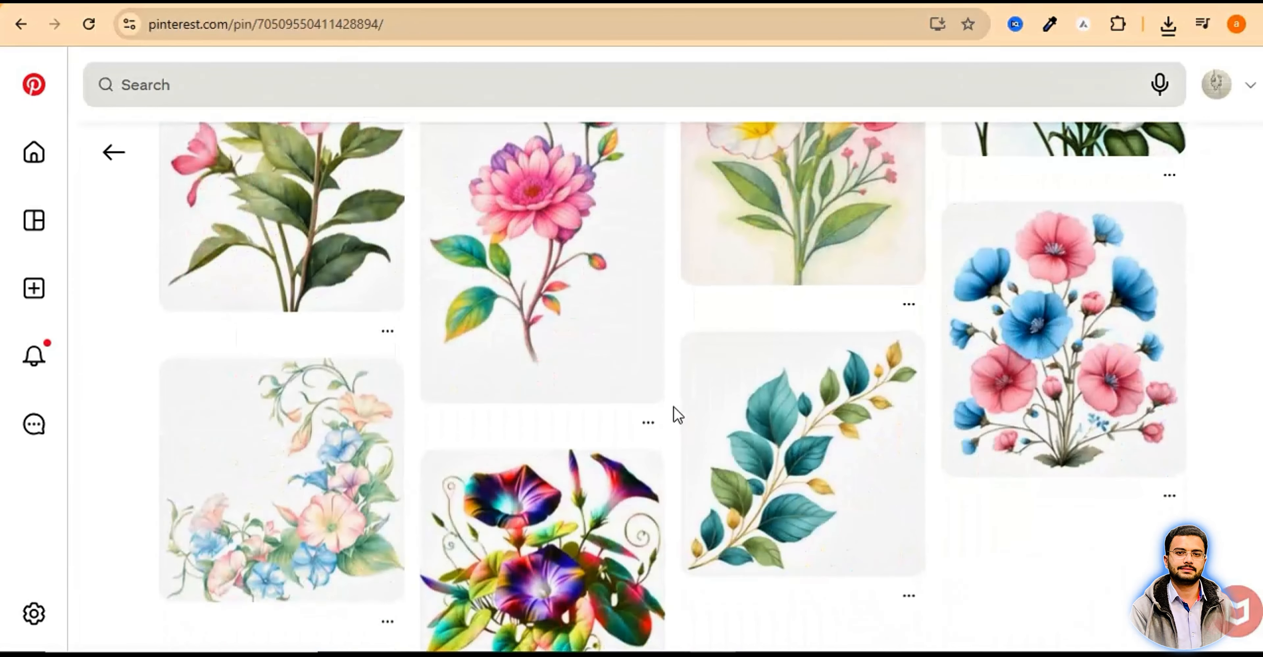
pyautogui.scroll(-10, 678, 415)
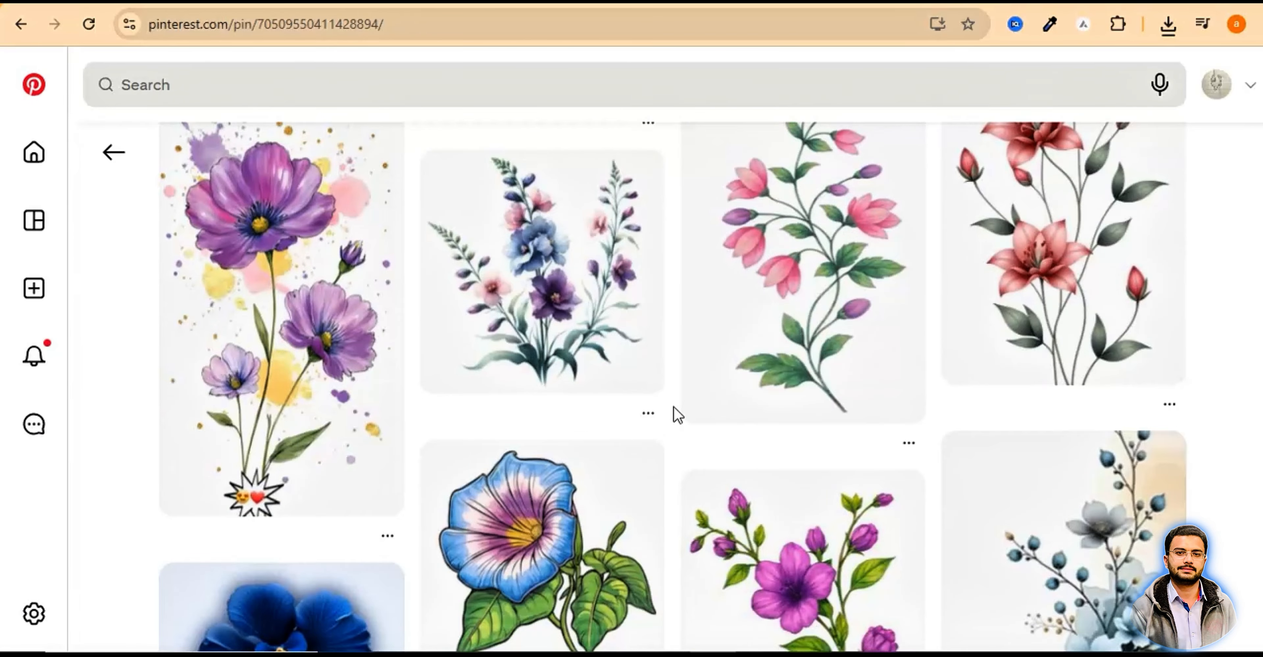
pyautogui.scroll(-10, 678, 414)
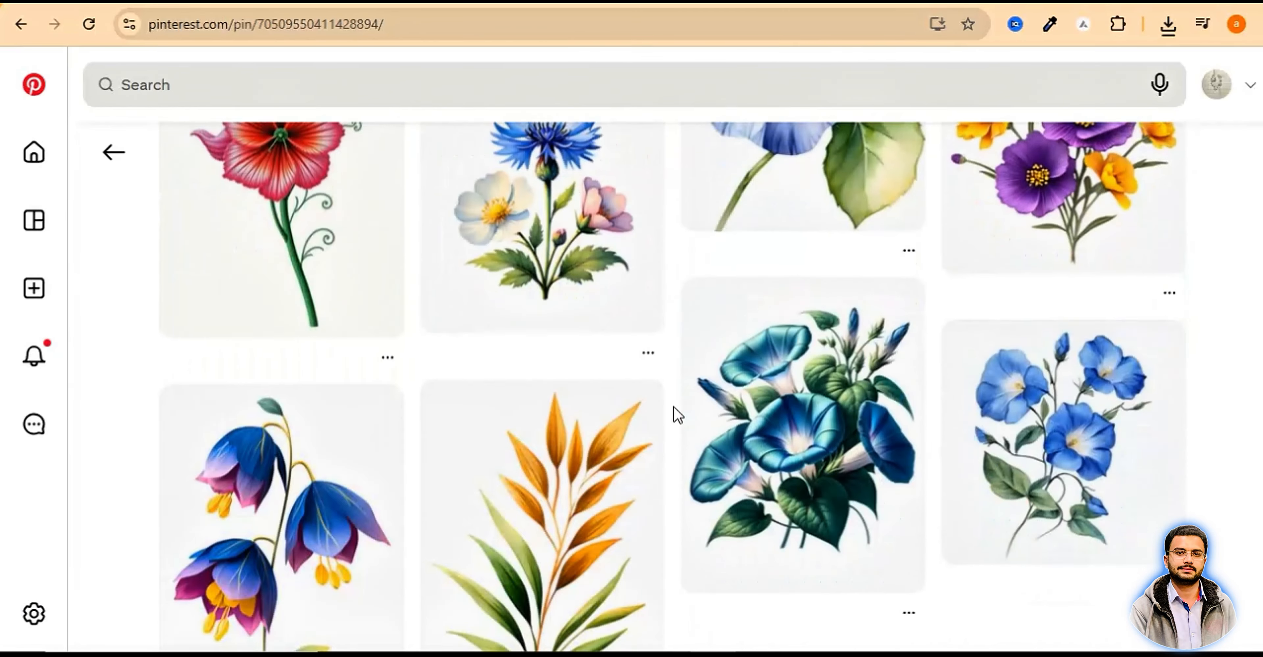
pyautogui.scroll(-10, 679, 414)
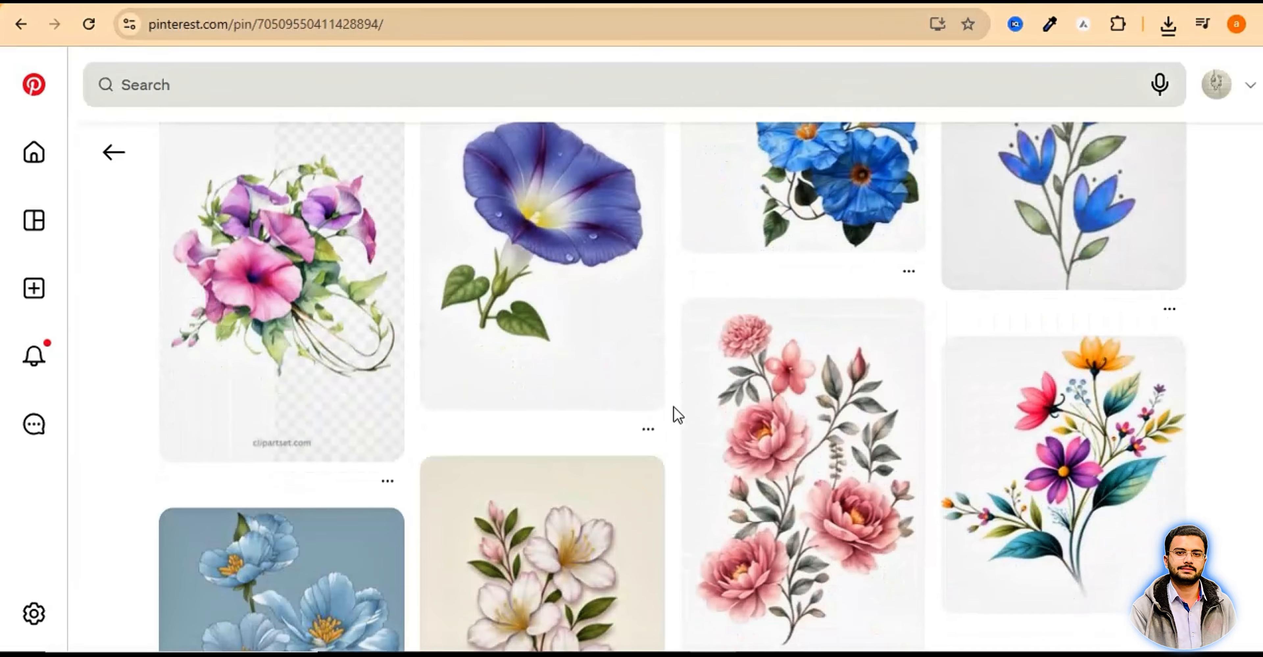
pyautogui.scroll(-5, 678, 414)
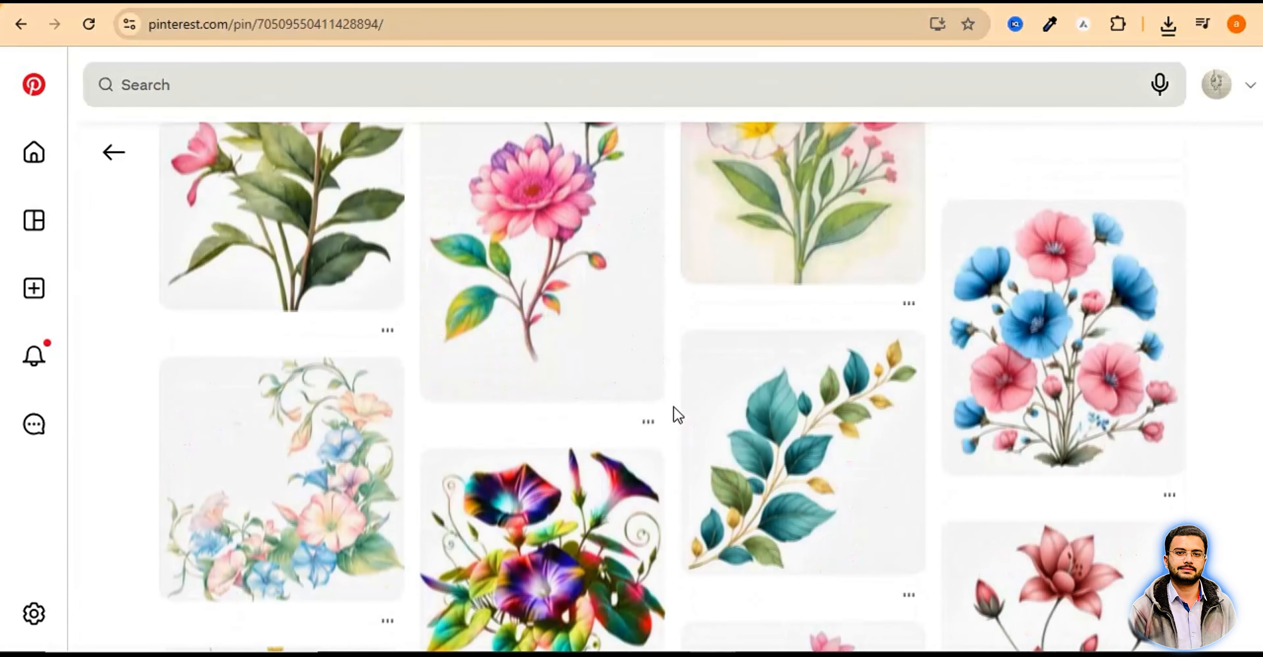
pyautogui.scroll(10, 672, 415)
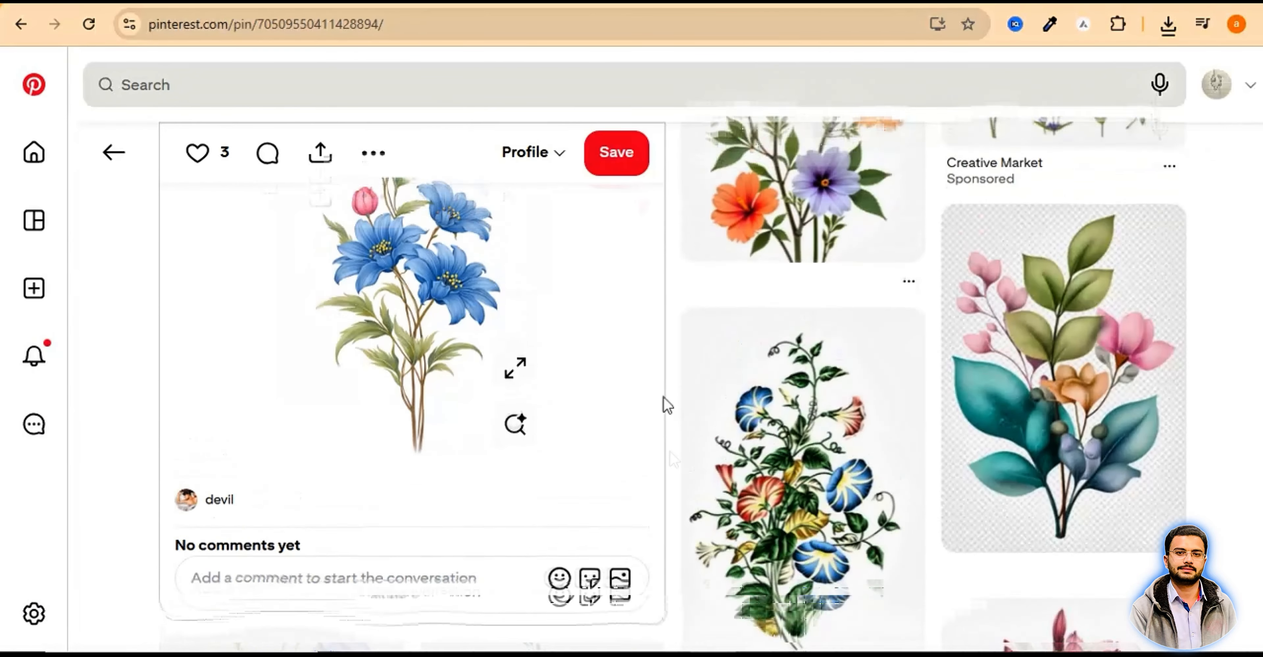
# Search Pinterest for "freesia flower" and look through the resulting flower illustrations.
pyautogui.click(172, 84)
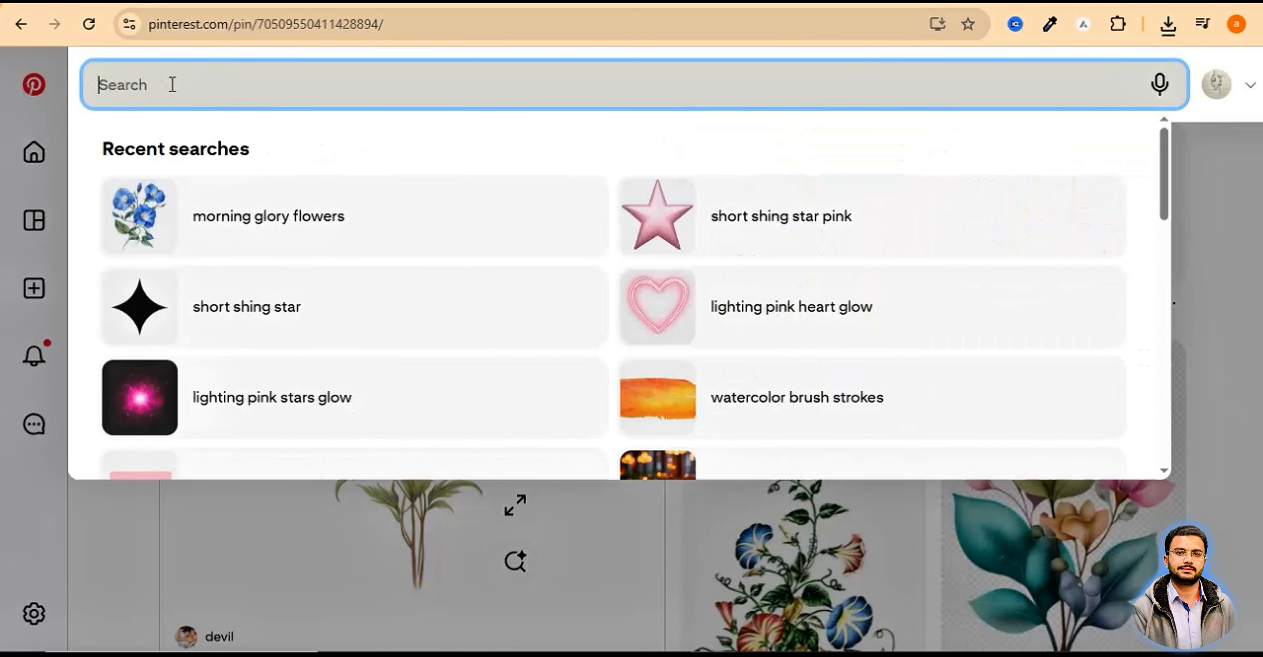
pyautogui.write('fre')
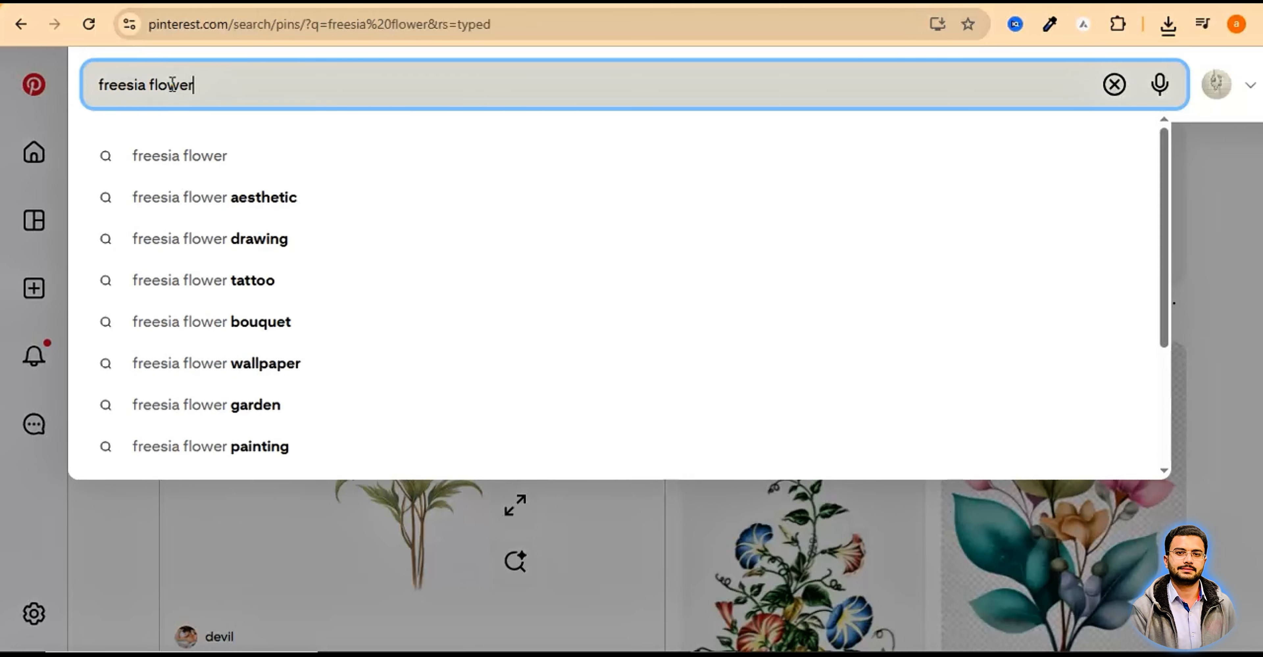
pyautogui.write('esia flower')
pyautogui.press('Return')
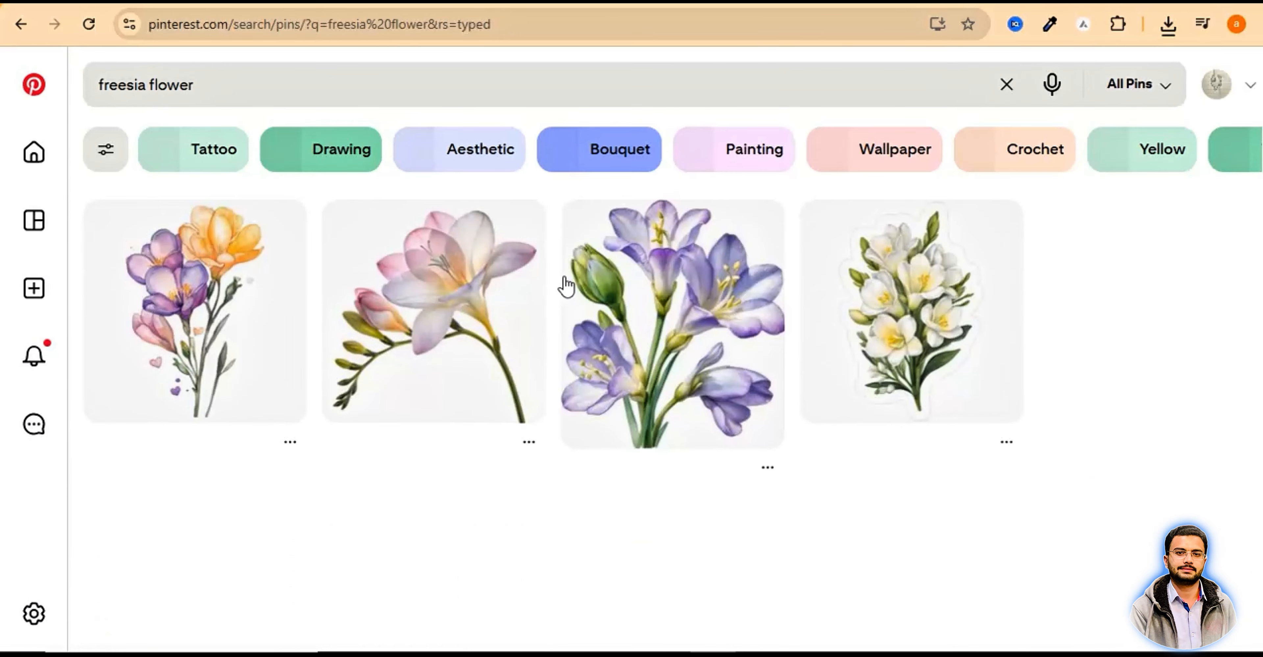
pyautogui.scroll(-5, 753, 388)
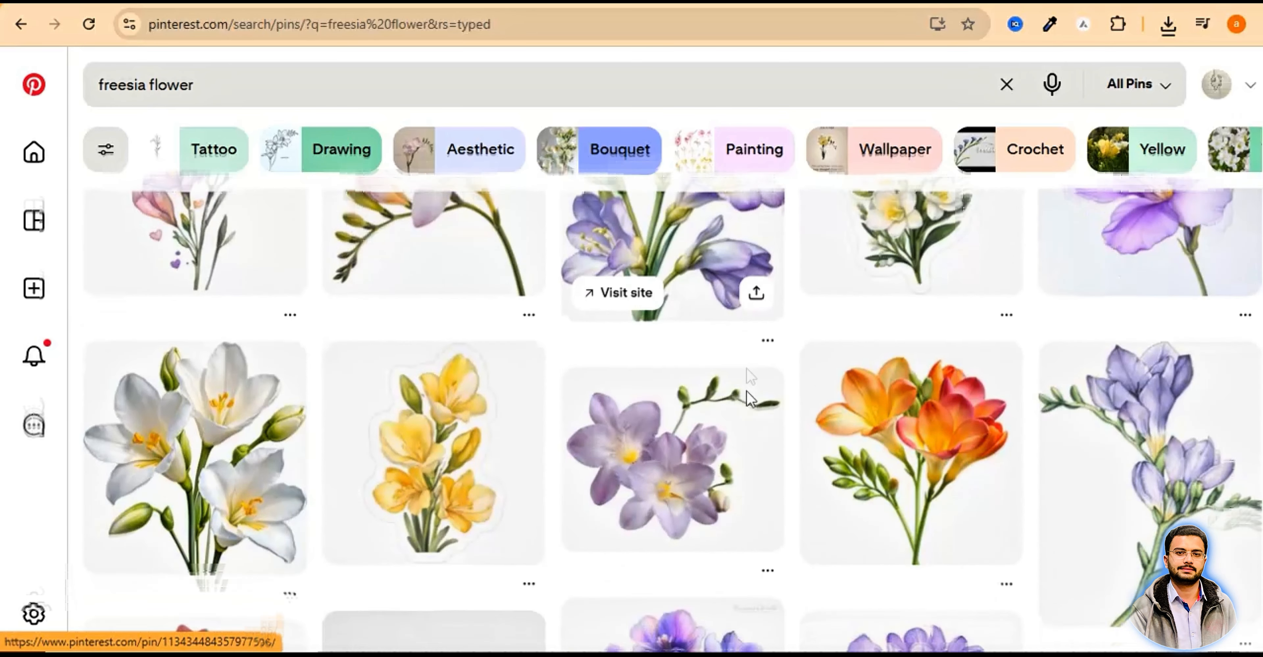
pyautogui.scroll(-10, 748, 397)
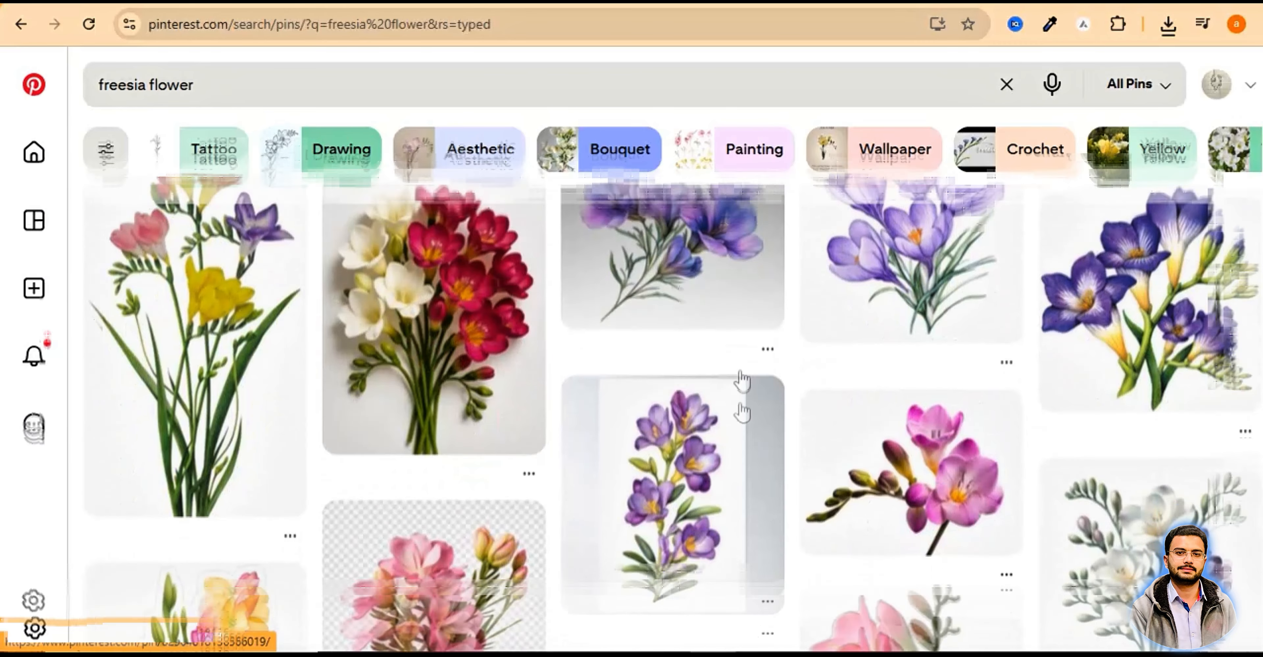
pyautogui.scroll(-5, 748, 397)
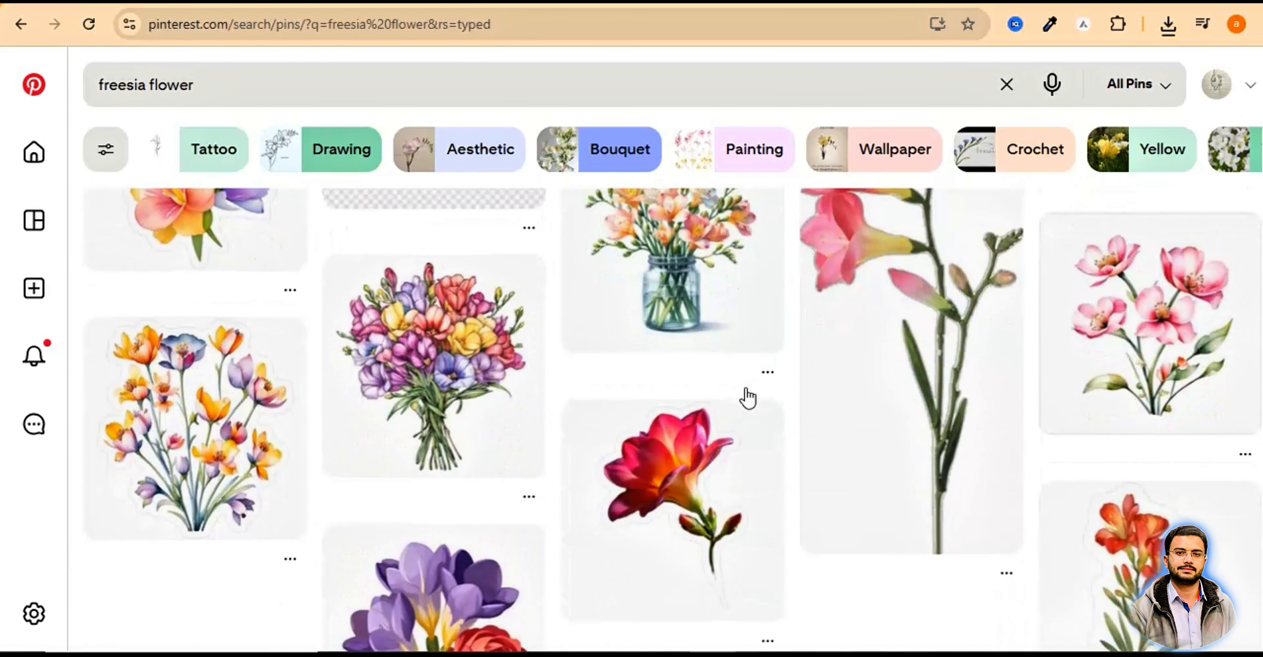
pyautogui.scroll(-15, 749, 397)
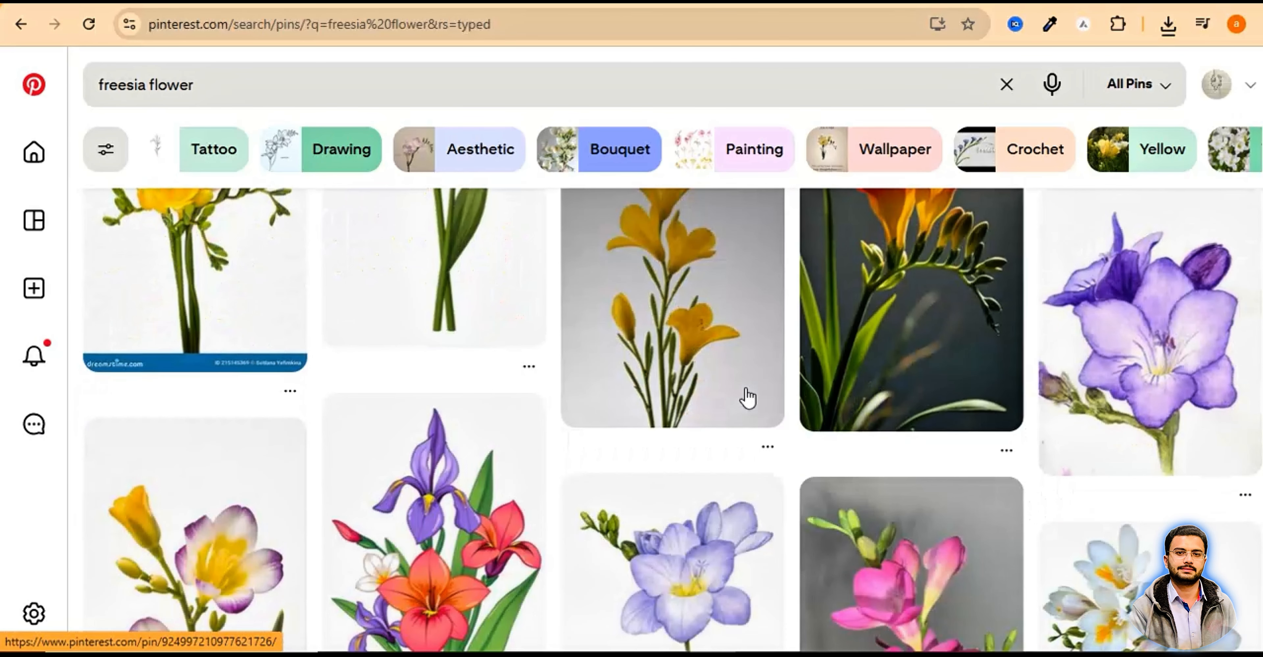
pyautogui.scroll(-20, 749, 397)
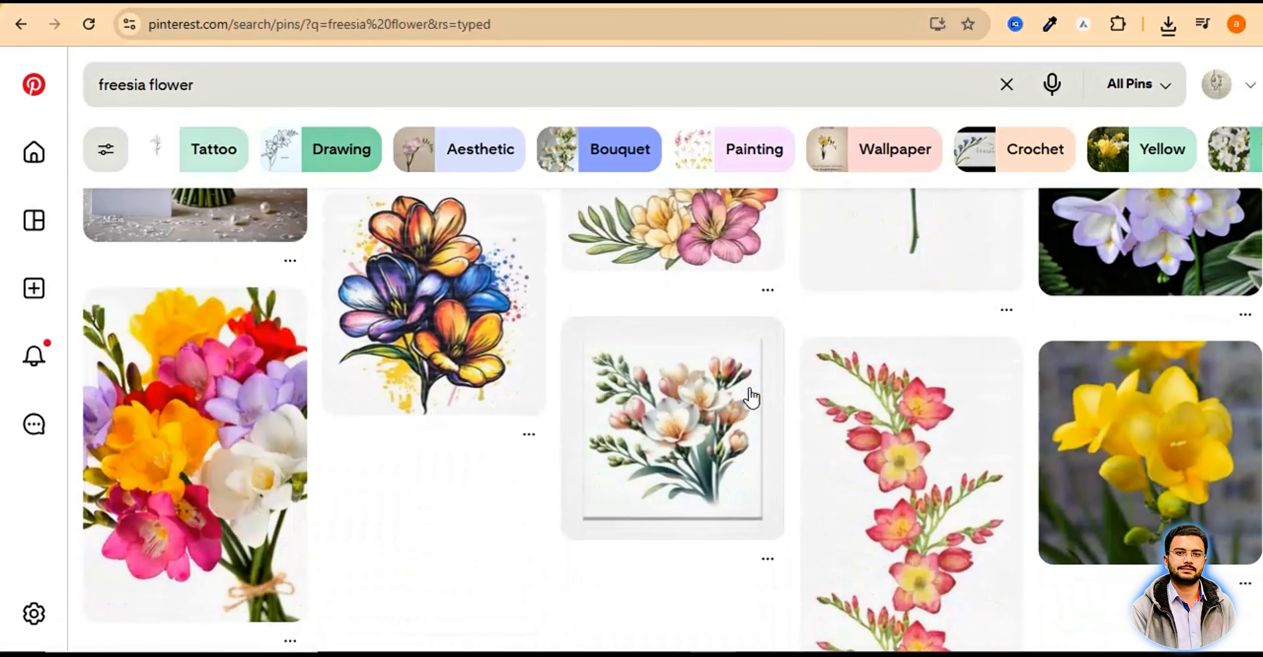
pyautogui.scroll(15, 749, 396)
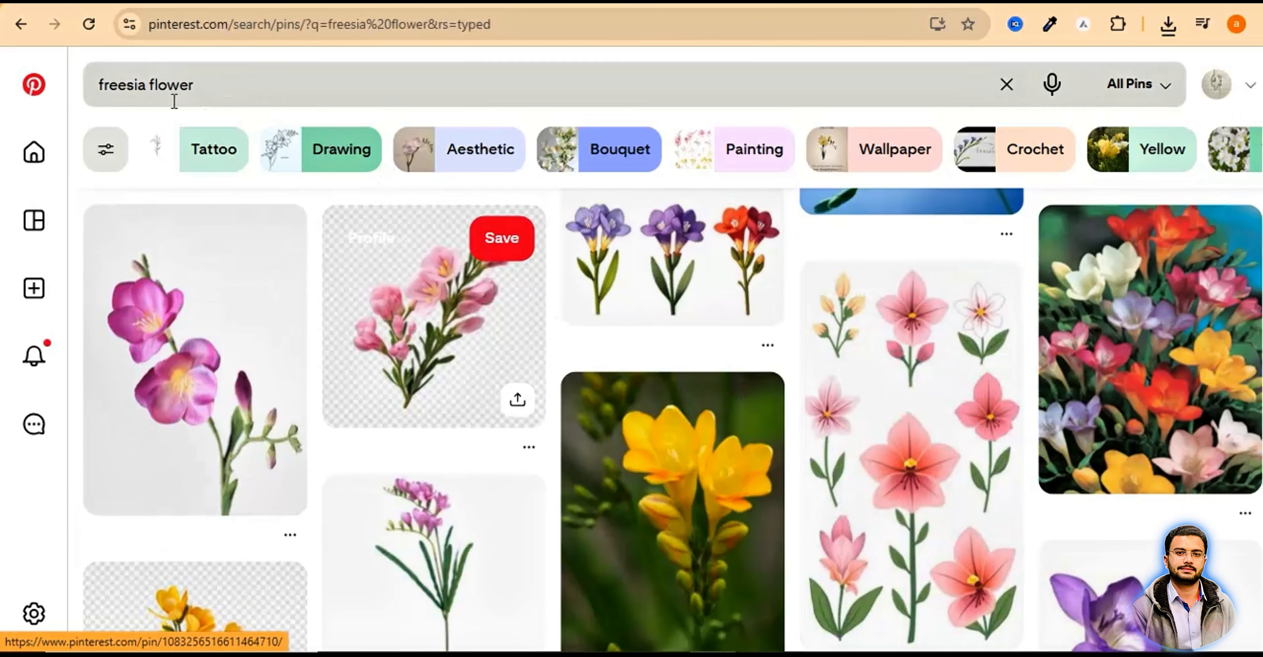
# Search Pinterest for "honeysuck flower" and look through the resulting images.
pyautogui.doubleClick(126, 86)
pyautogui.write('honeysuck')
pyautogui.press('Return')
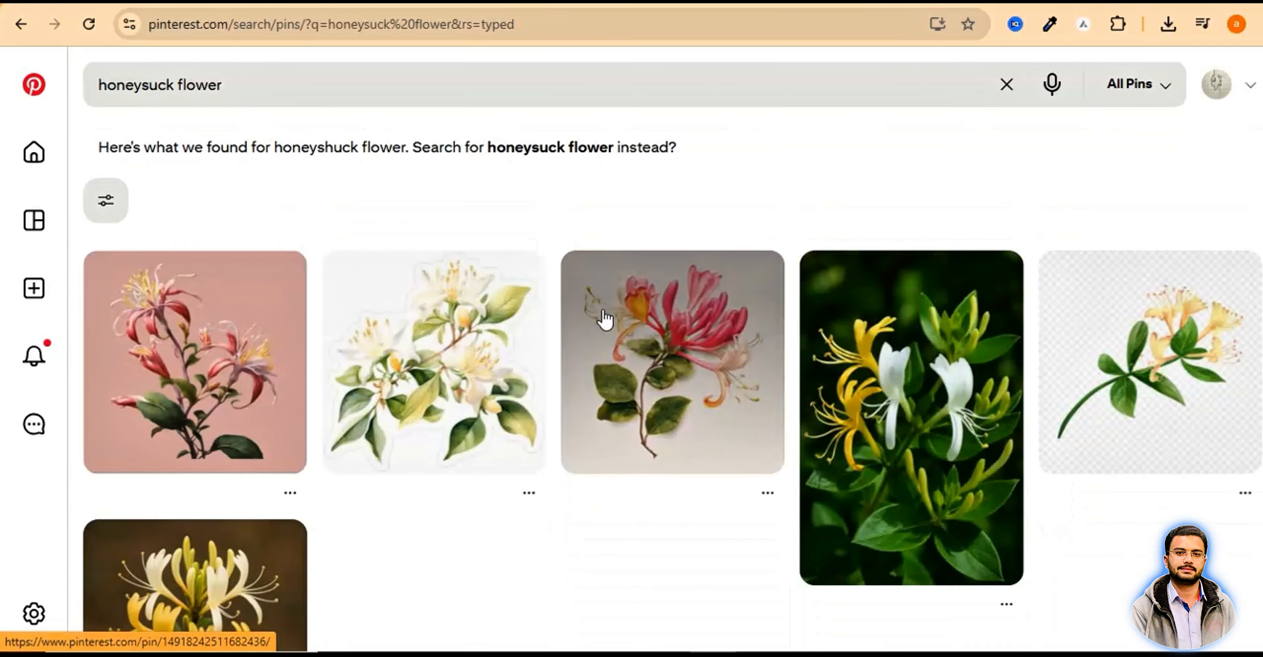
pyautogui.scroll(-10, 598, 343)
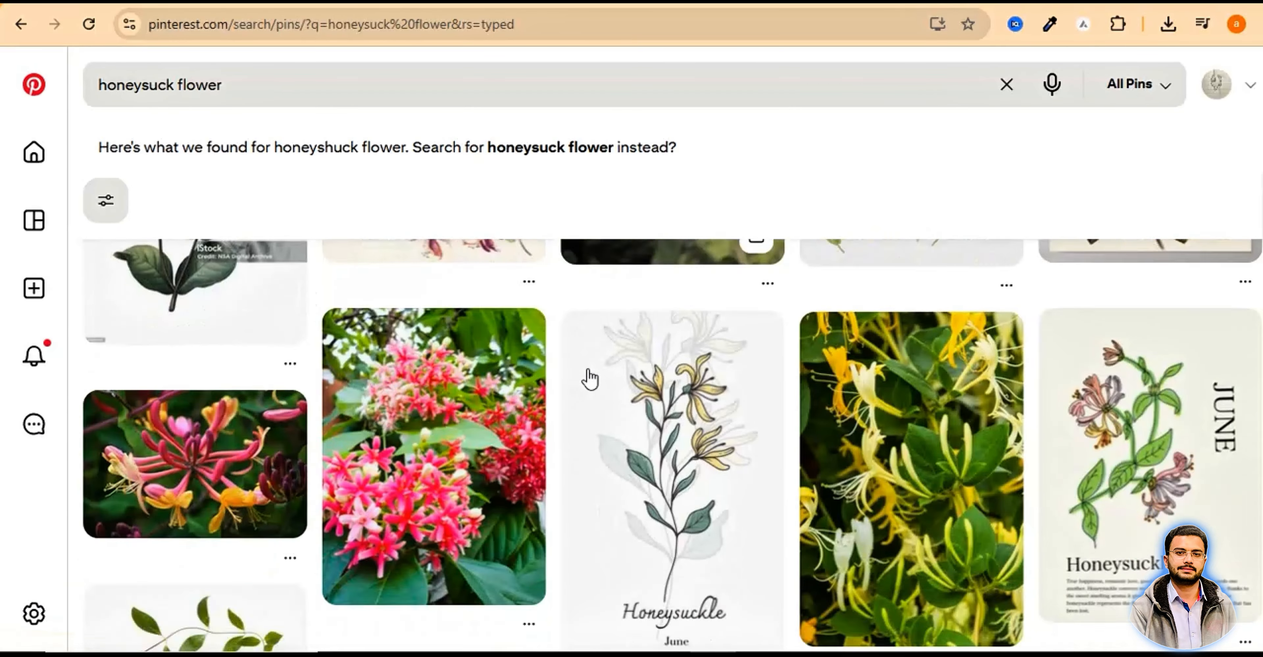
# Change the search to "daffodil flower" and look through the resulting images.
pyautogui.doubleClick(130, 84)
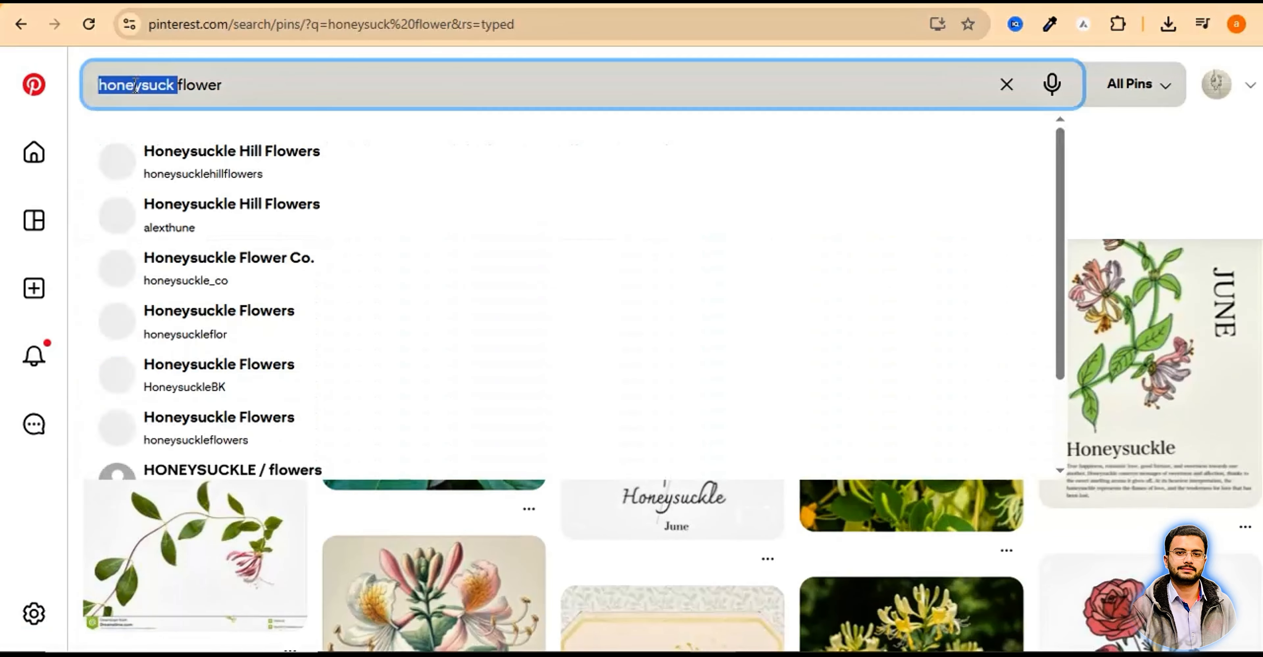
pyautogui.write('daffodil')
pyautogui.press('Return')
pyautogui.scroll(-15, 574, 383)
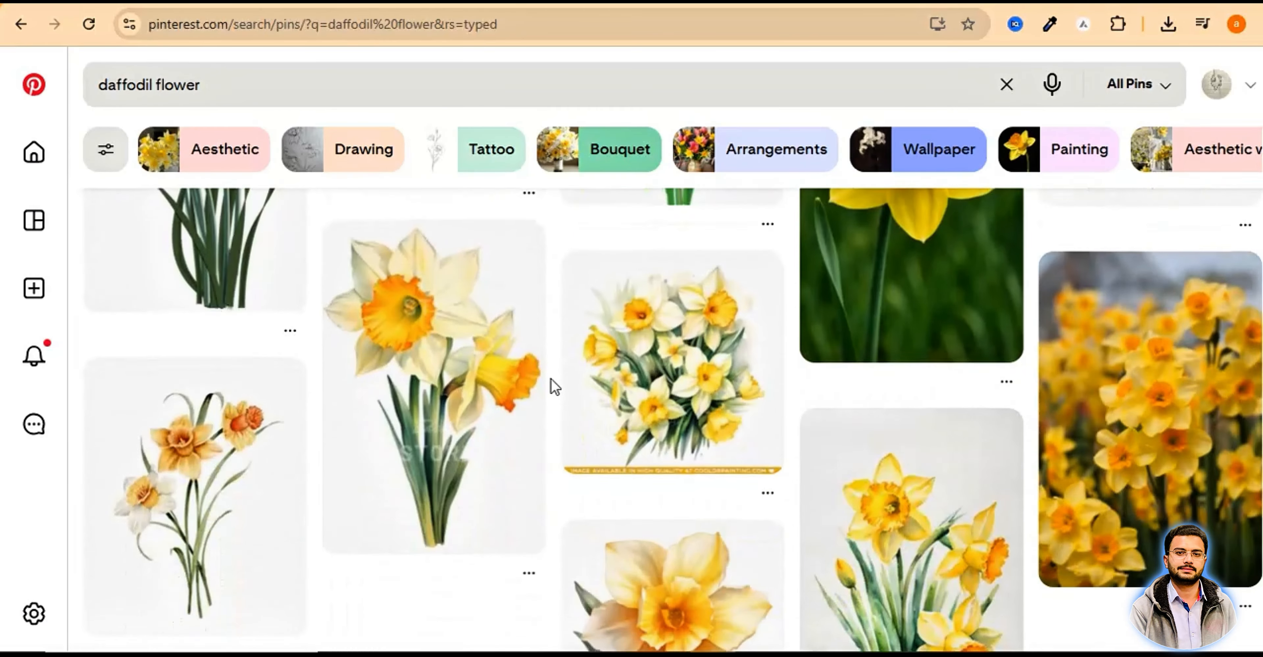
pyautogui.scroll(-5, 564, 392)
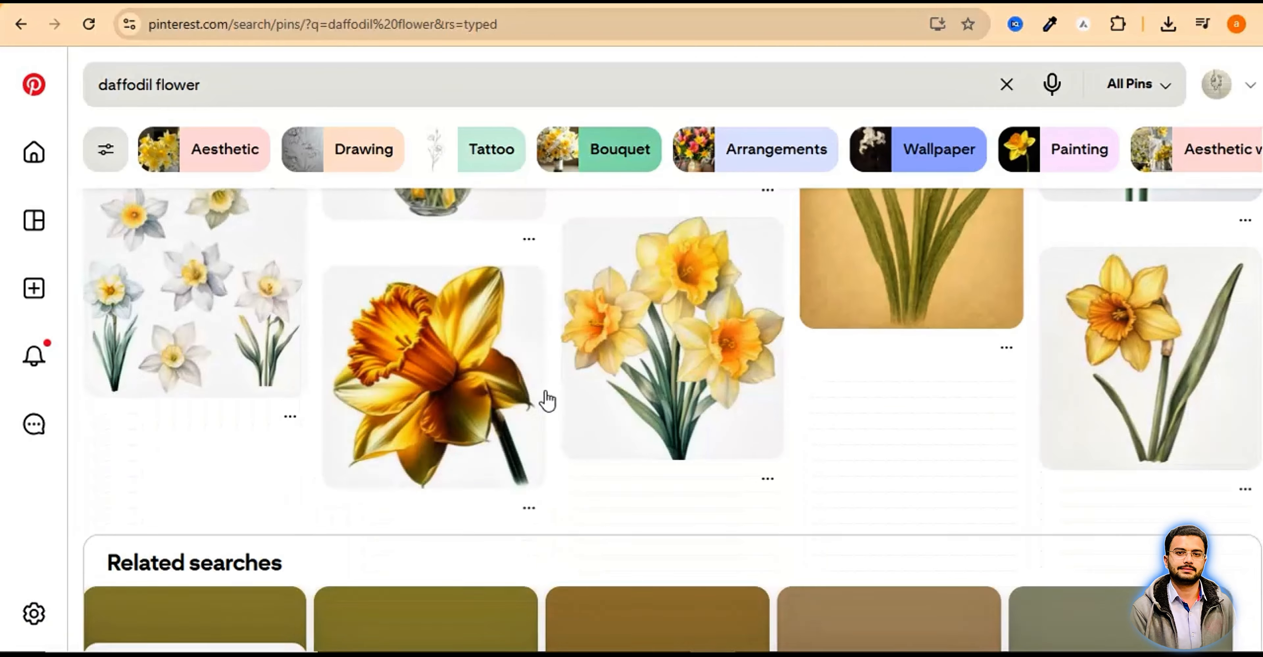
# Change the search to "gladiolus flower" and look through the resulting images.
pyautogui.doubleClick(128, 85)
pyautogui.write('gladiolus')
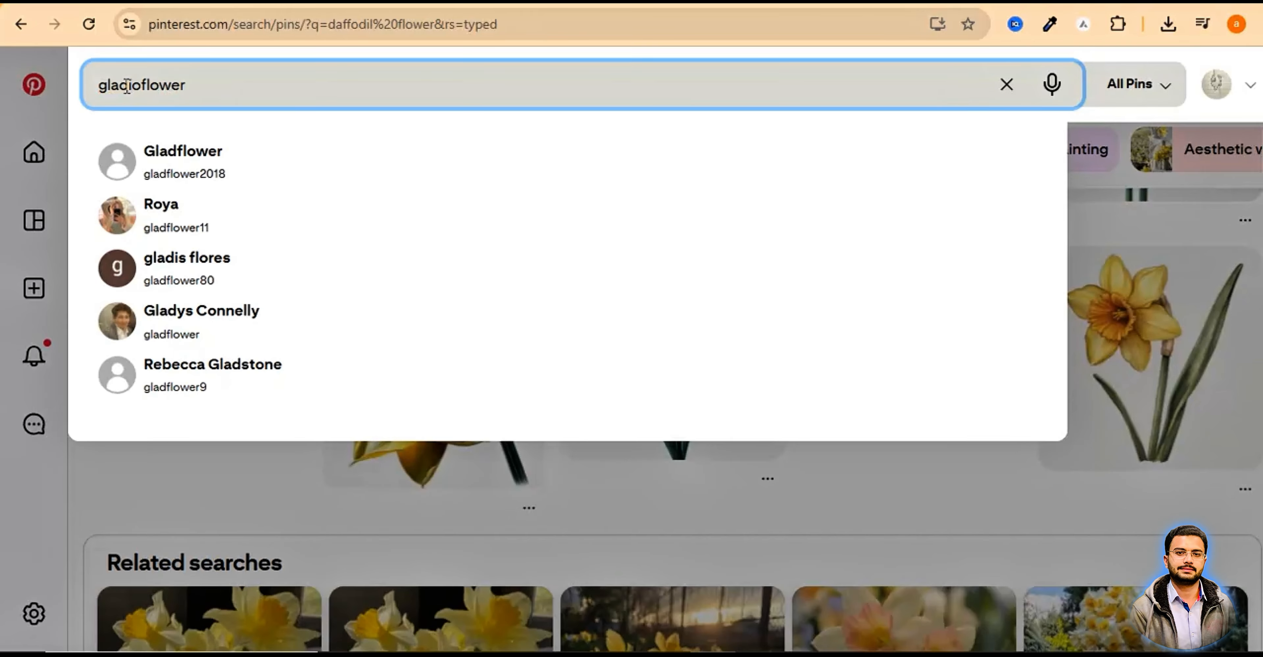
pyautogui.press('Return')
pyautogui.scroll(-5, 530, 416)
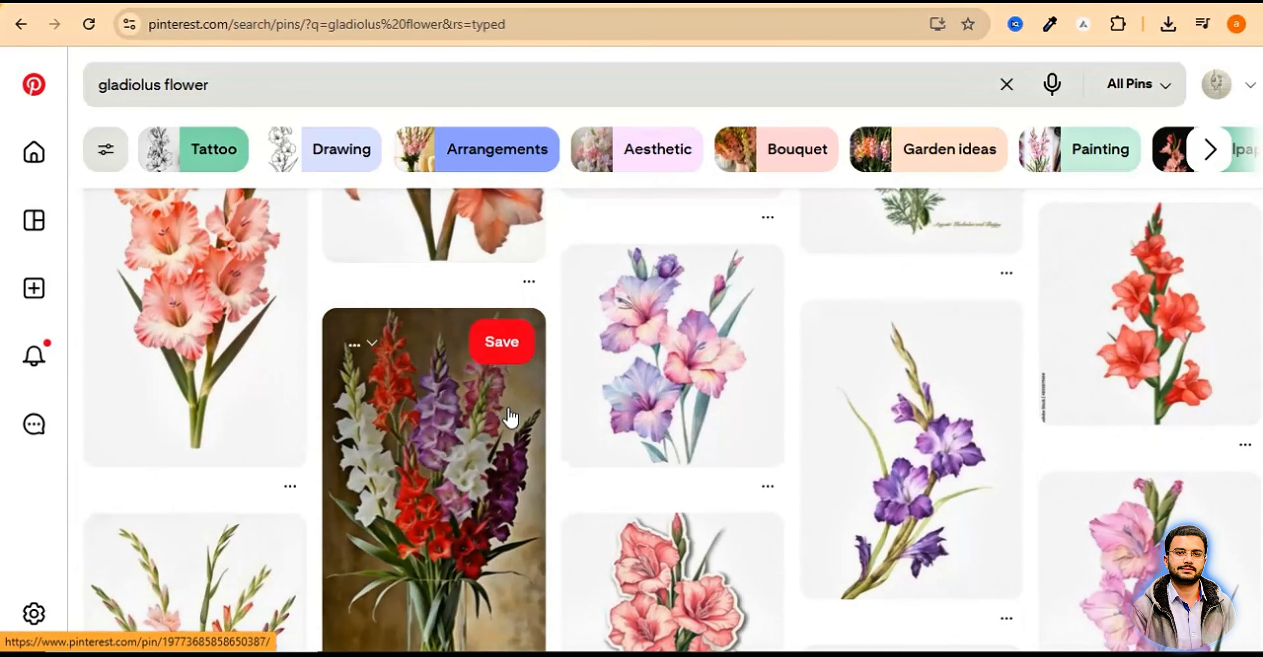
# Switch to the Canva design and upload the five downloaded flower images from the Downloads folder.
pyautogui.scroll(5, 686, 442)
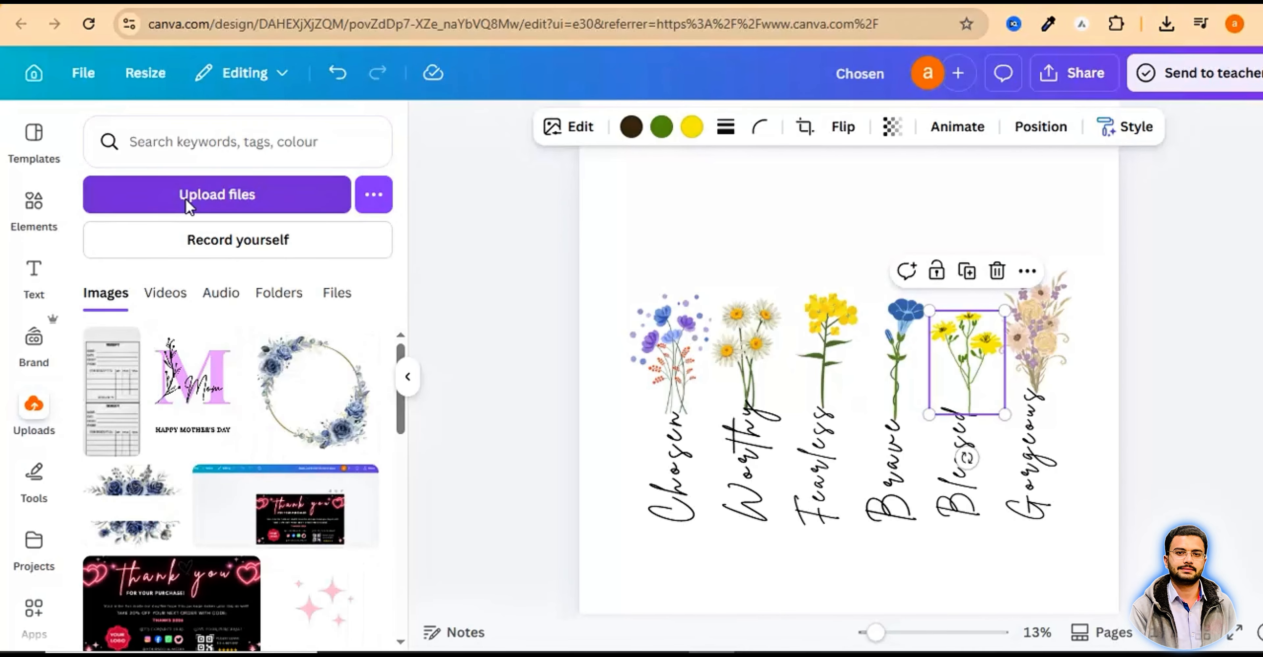
pyautogui.click(189, 206)
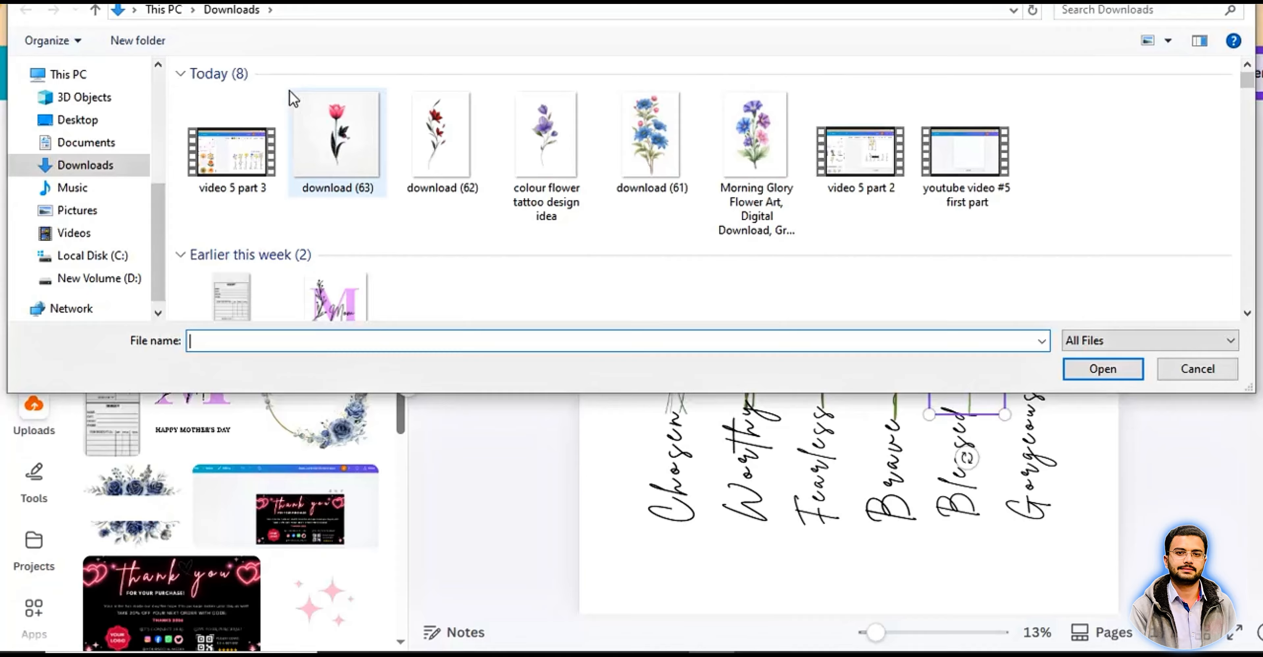
pyautogui.moveTo(284, 97); pyautogui.dragTo(744, 212)
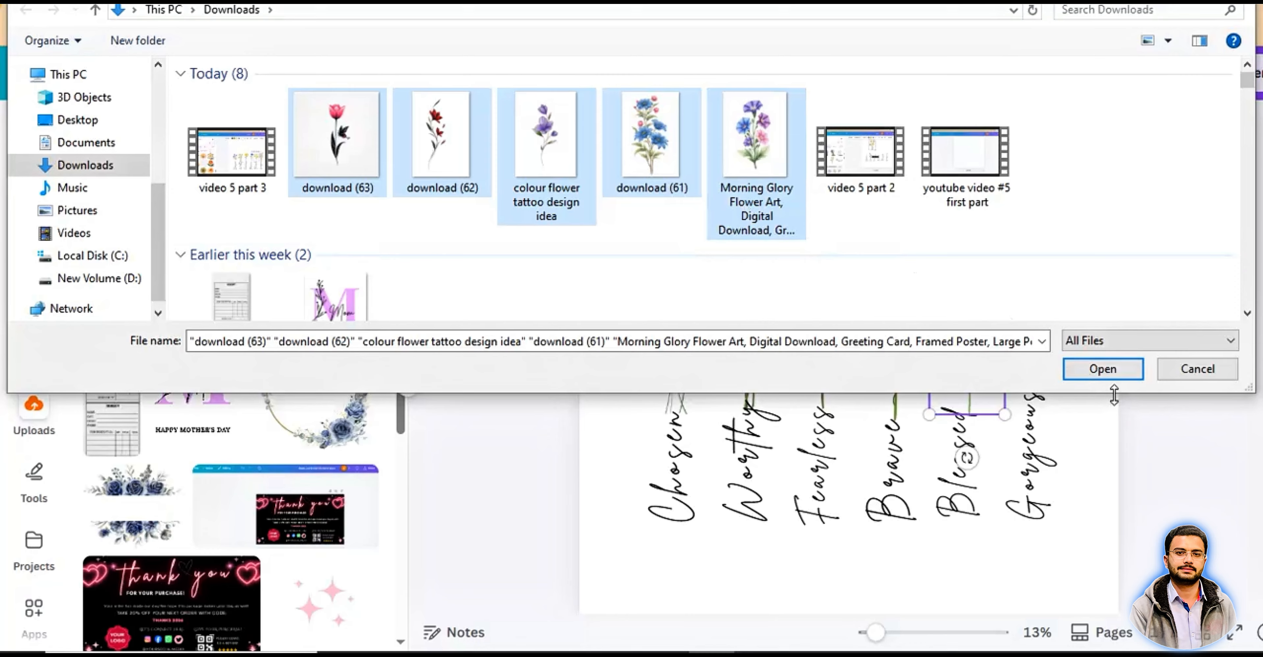
pyautogui.click(1119, 375)
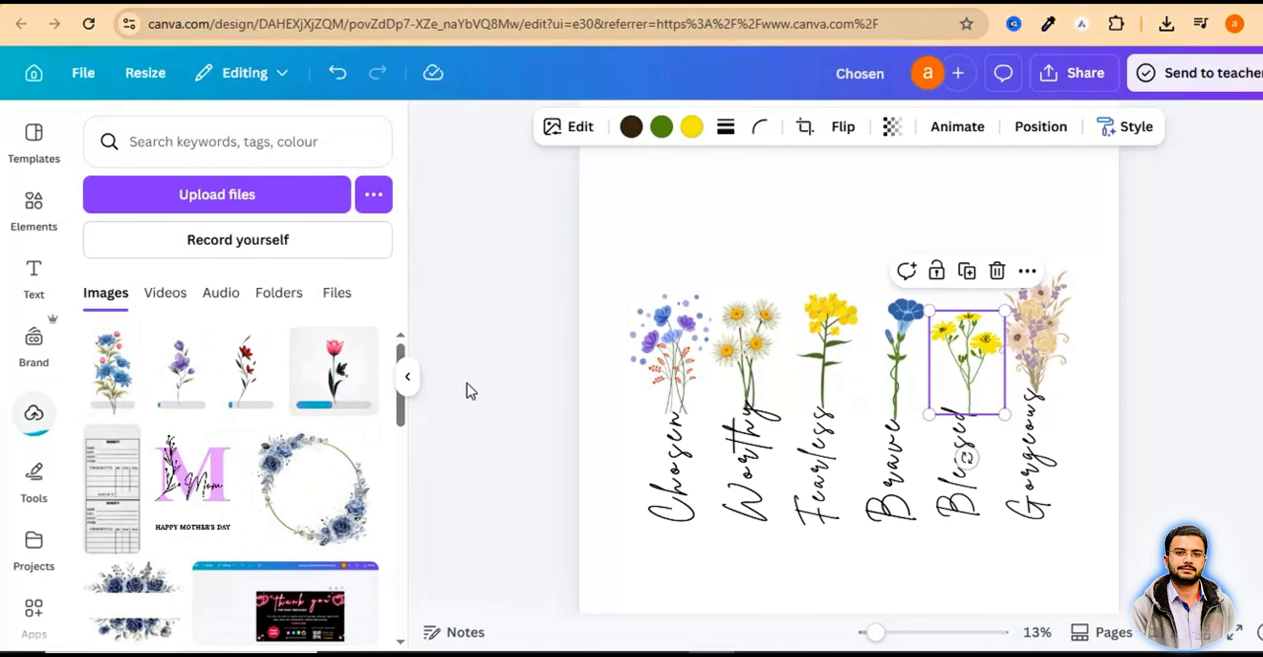
# Delete the yellow flowers above "Blessed" and the beige bouquet above "Gorgeous".
pyautogui.click(995, 275)
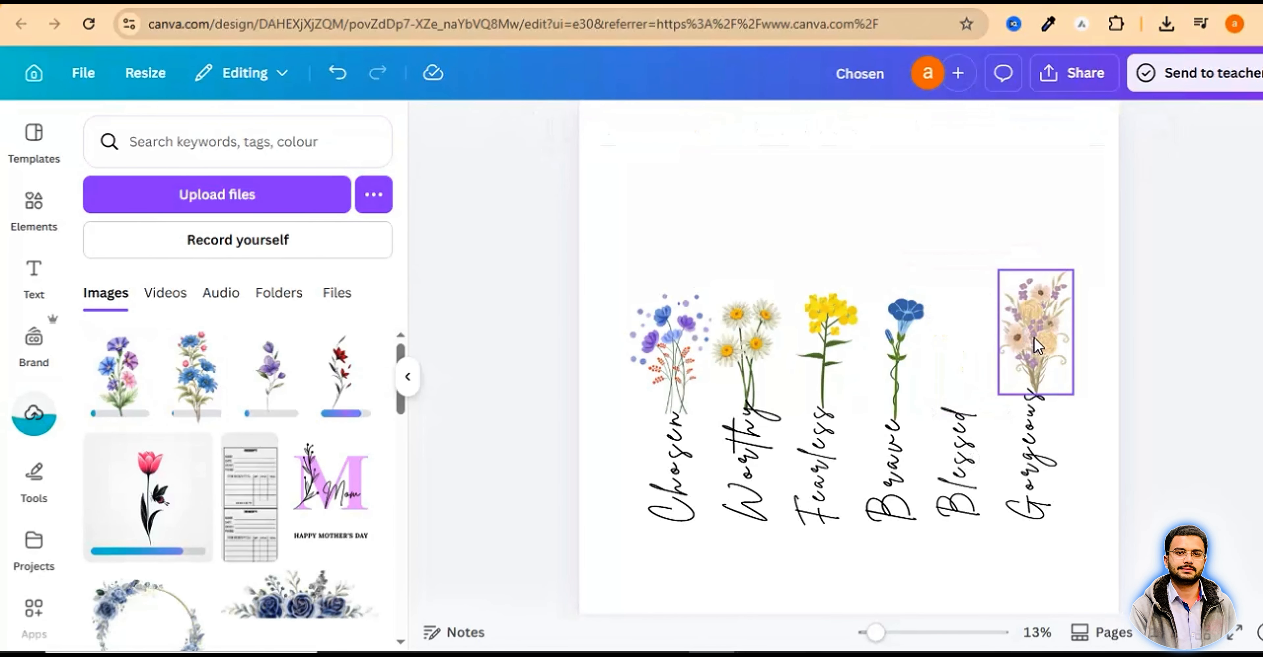
pyautogui.click(1048, 277)
pyautogui.click(1063, 243)
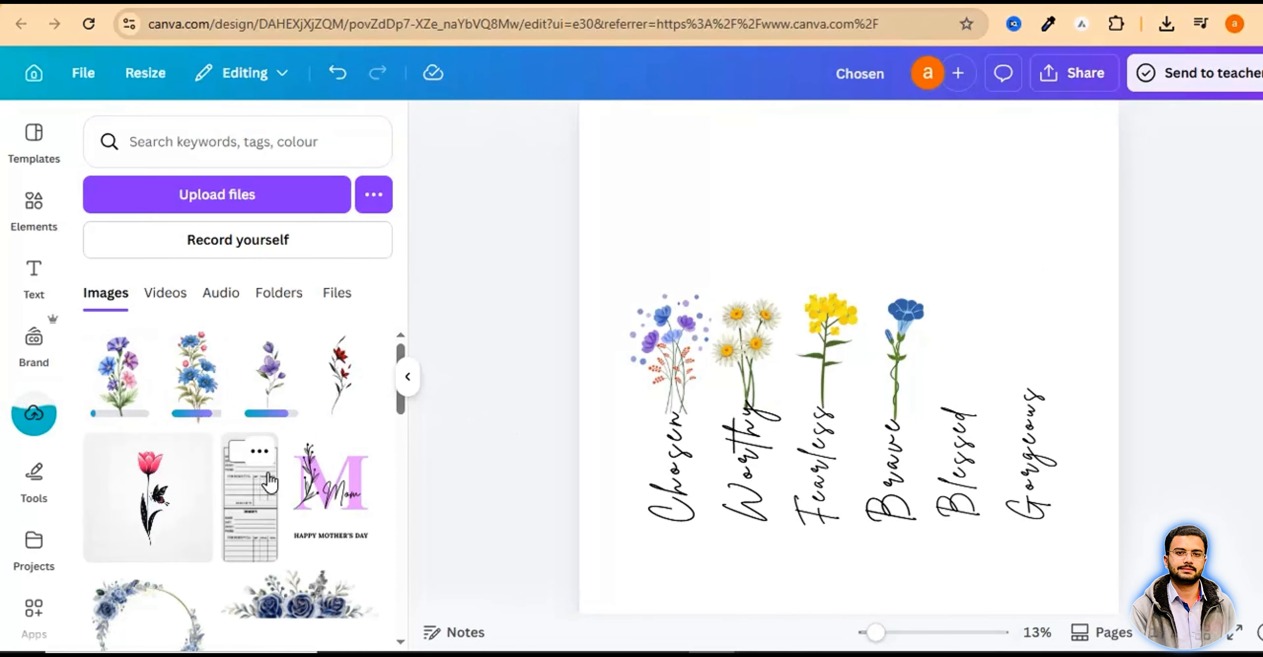
# Add the uploaded pink tulip image without its background, trim its right side and move it above "Gorgeous".
pyautogui.click(147, 510)
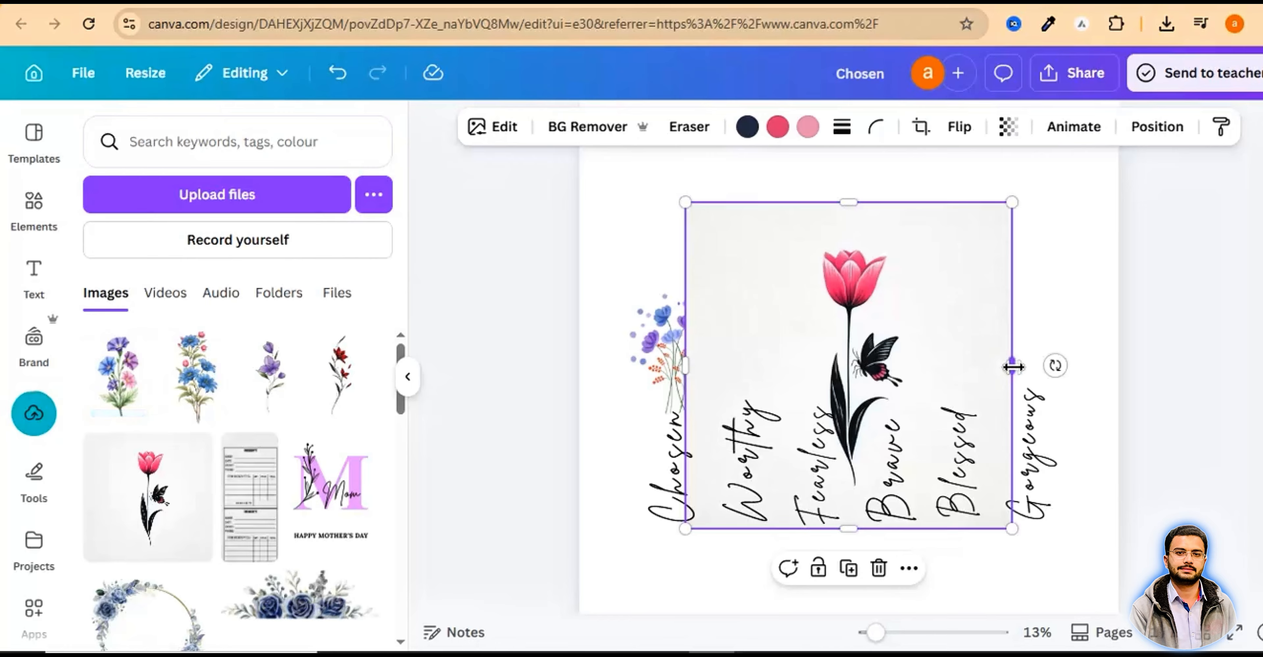
pyautogui.moveTo(1013, 366); pyautogui.dragTo(964, 368)
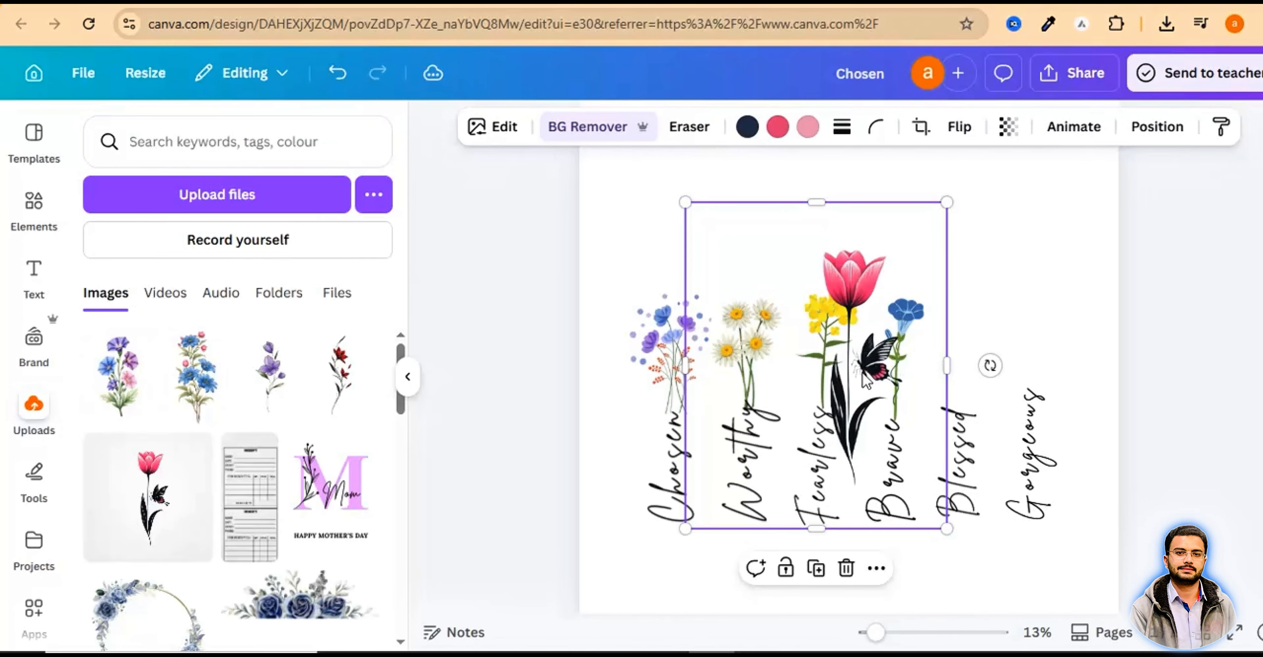
pyautogui.moveTo(862, 374); pyautogui.dragTo(1047, 328)
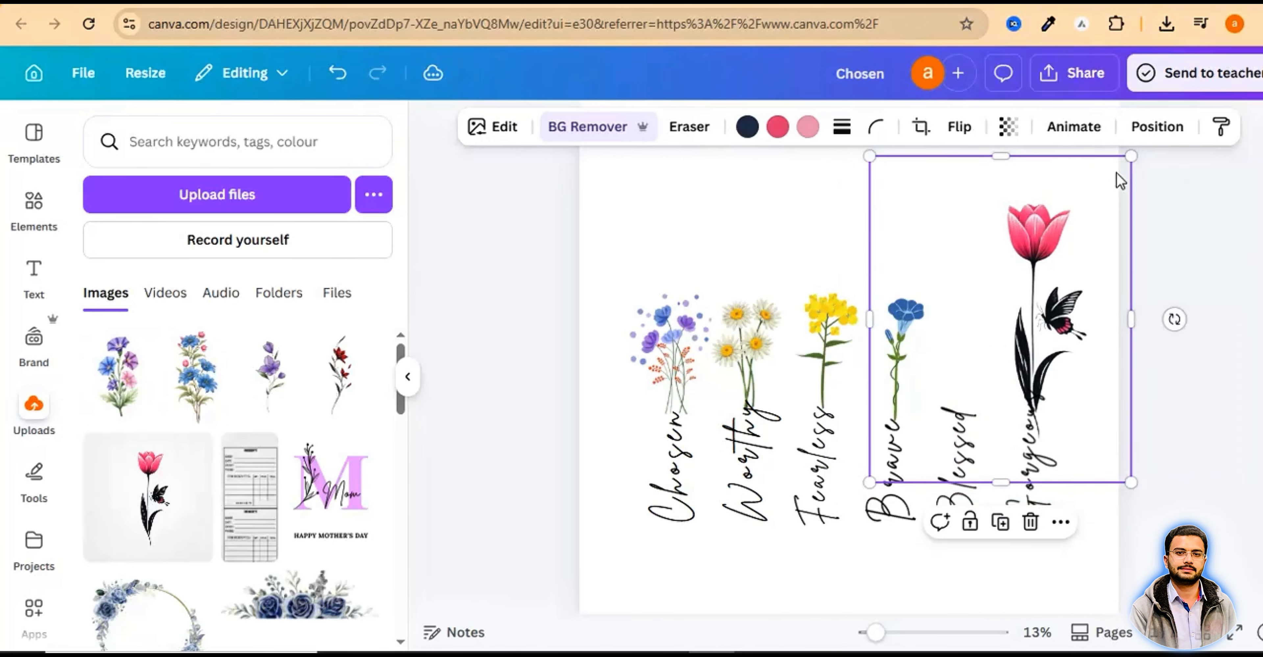
# Scale down the tulip image and crop the empty margins around the flower and butterfly.
pyautogui.moveTo(1133, 157); pyautogui.dragTo(1072, 229)
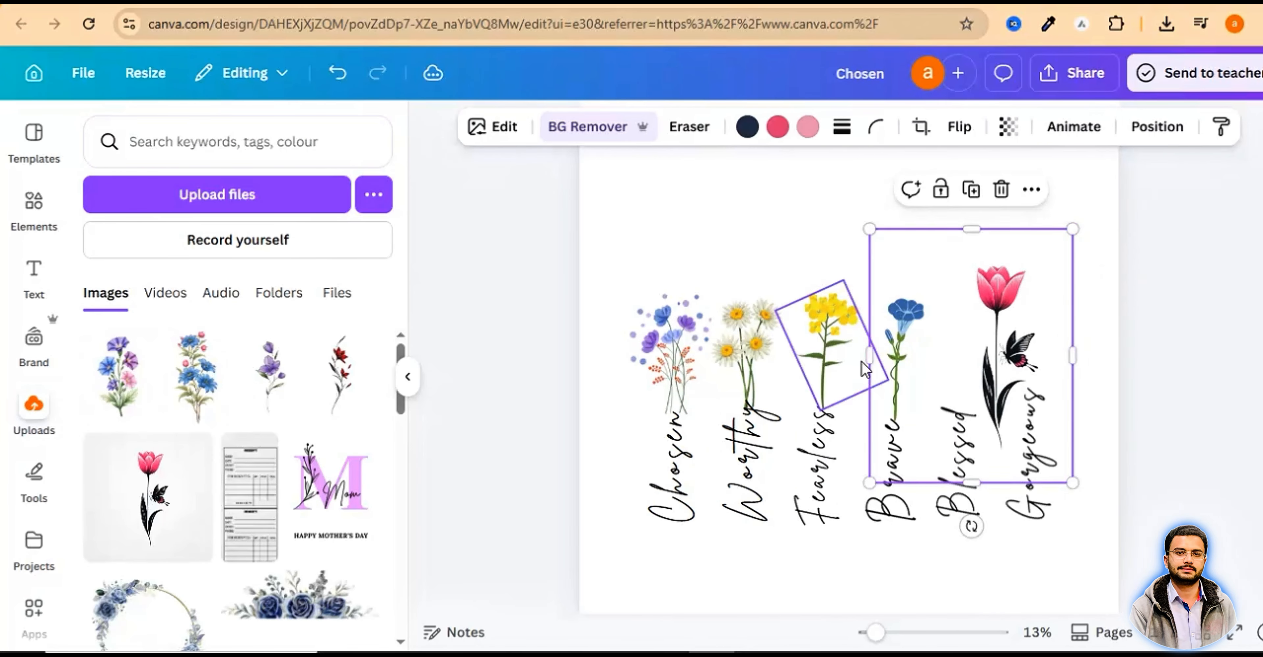
pyautogui.moveTo(875, 358); pyautogui.dragTo(963, 357)
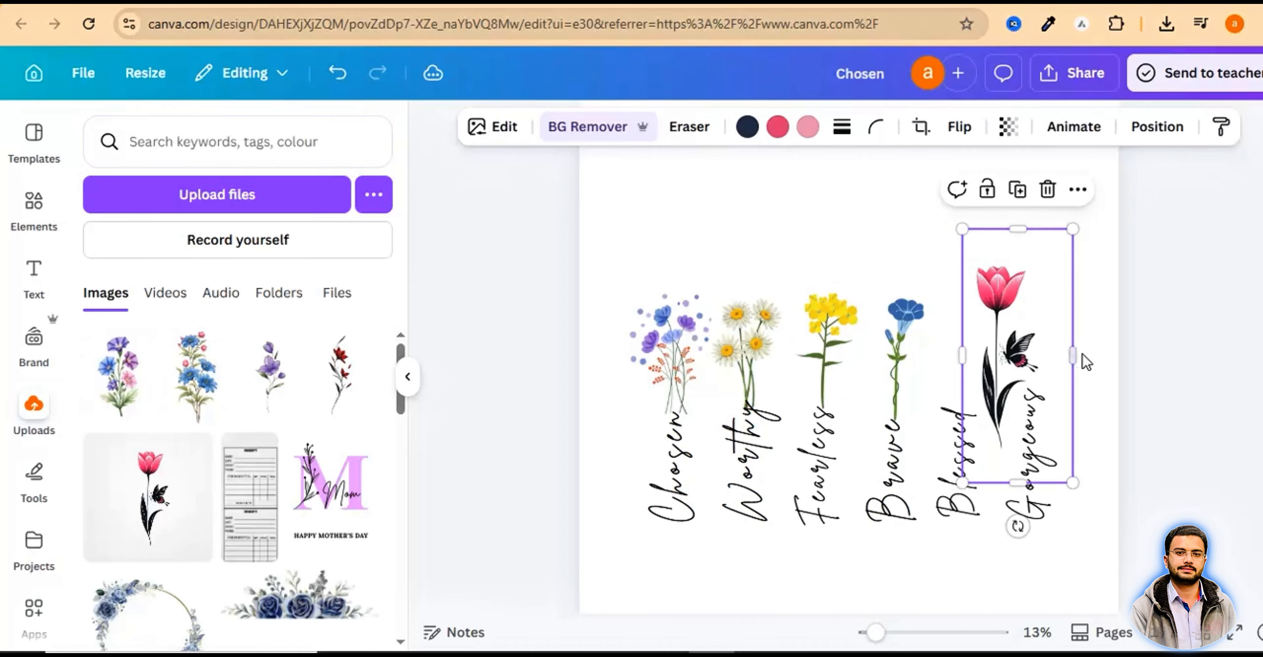
pyautogui.moveTo(1078, 359); pyautogui.dragTo(1044, 366)
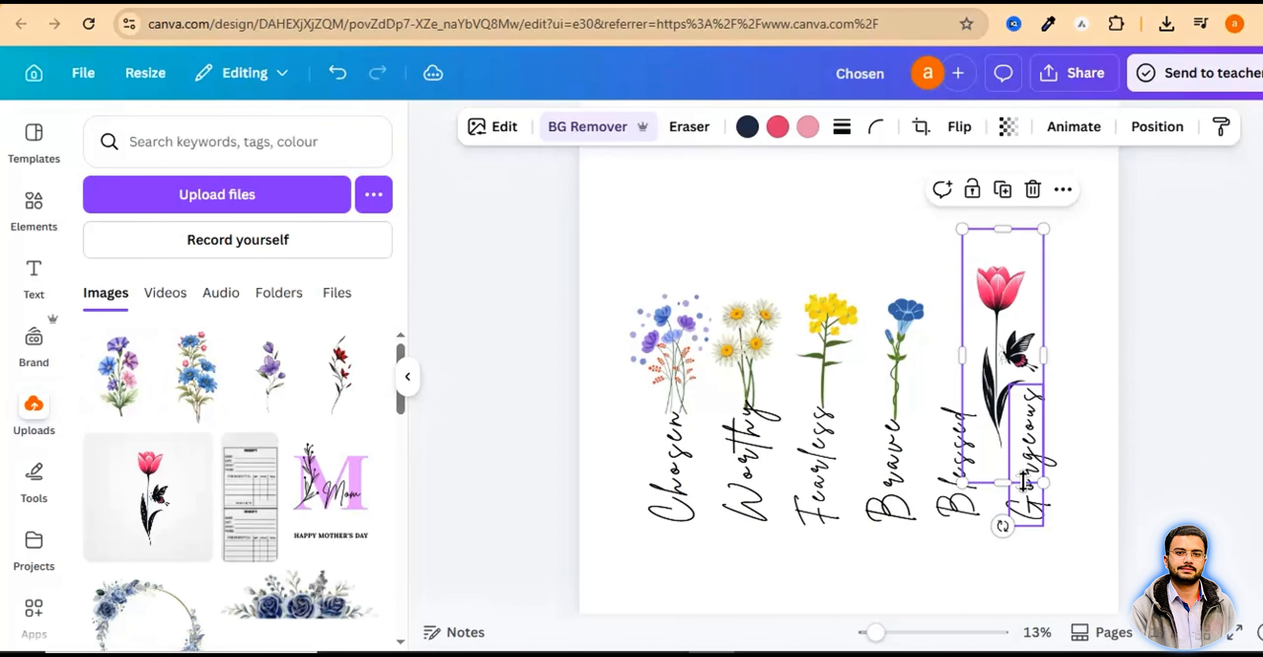
pyautogui.moveTo(1008, 483); pyautogui.dragTo(1008, 450)
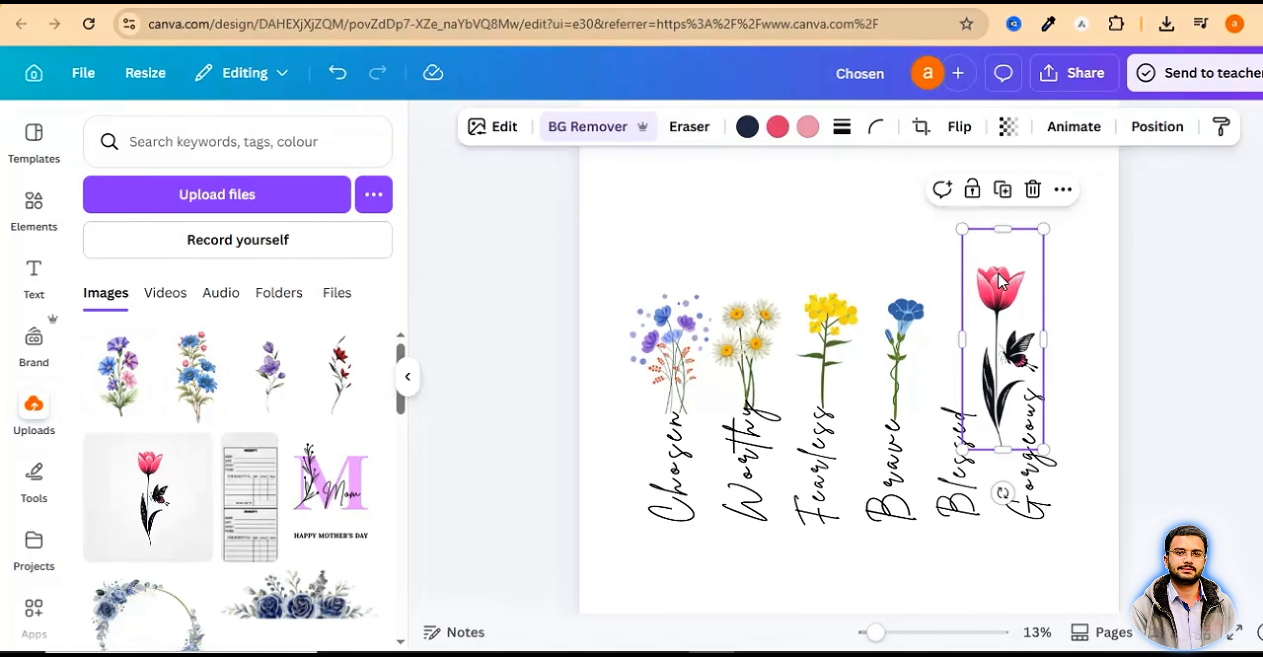
pyautogui.moveTo(1004, 233); pyautogui.dragTo(1008, 273)
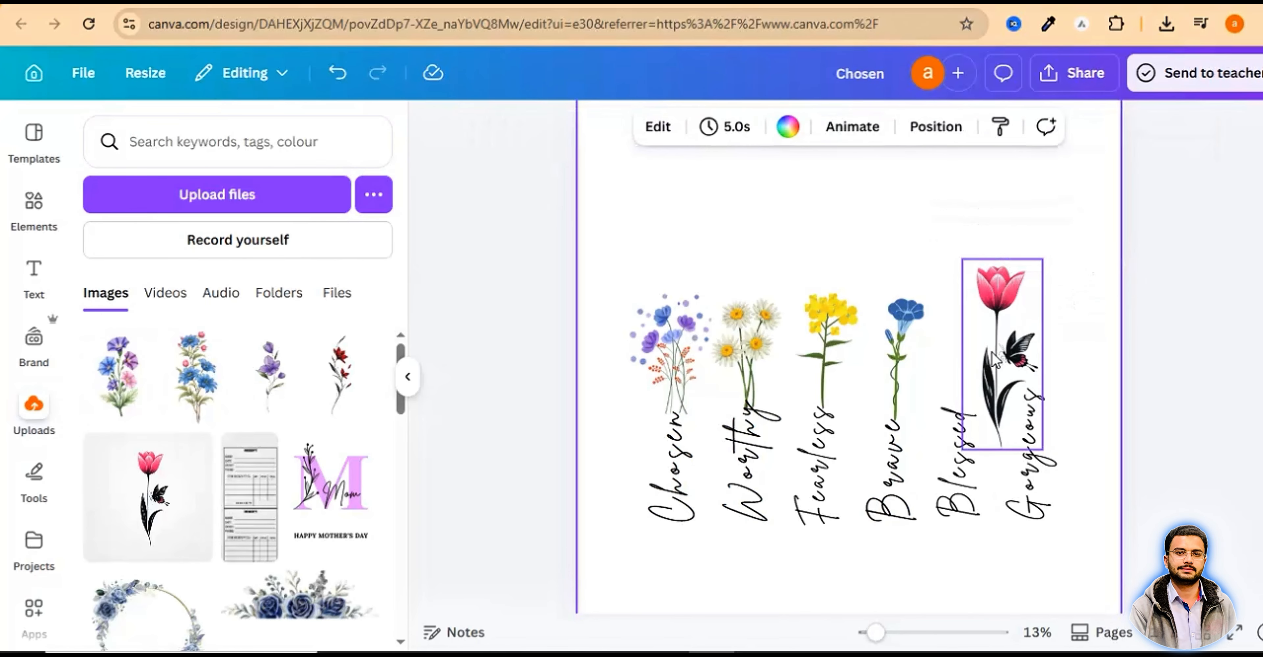
# Place the tulip above "Gorgeous", shrink it further and align its stem with the end of the word.
pyautogui.moveTo(1011, 343); pyautogui.dragTo(1030, 297)
pyautogui.click(1134, 273)
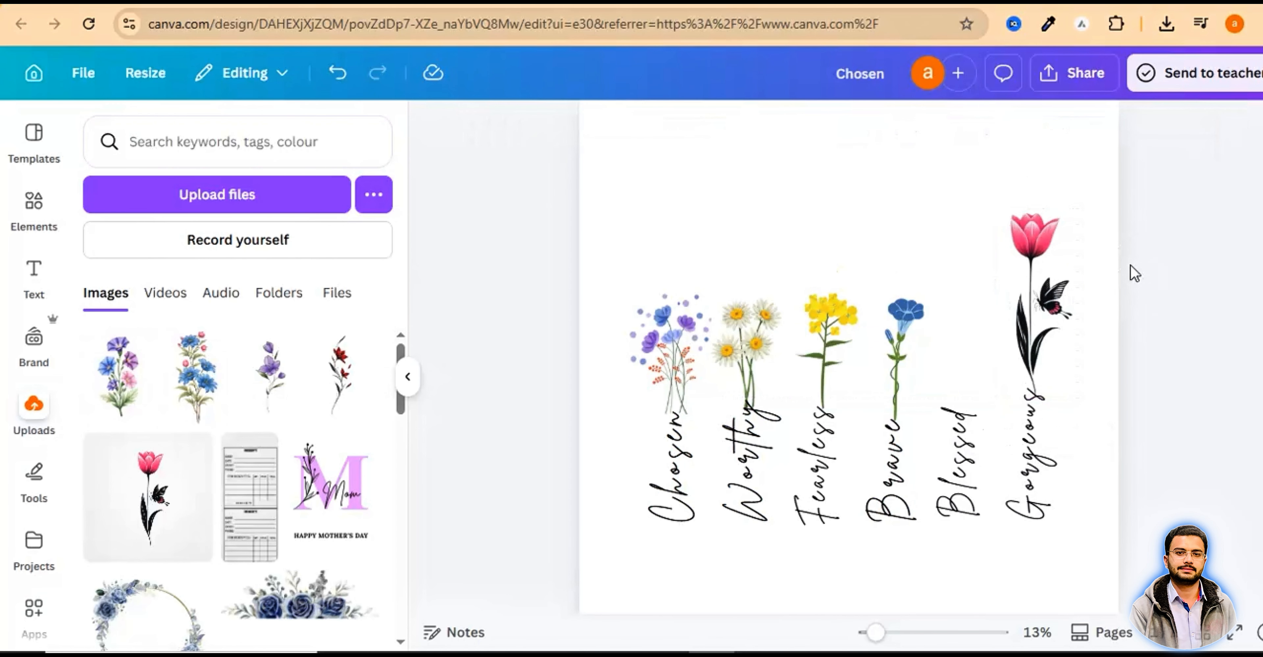
pyautogui.click(1070, 224)
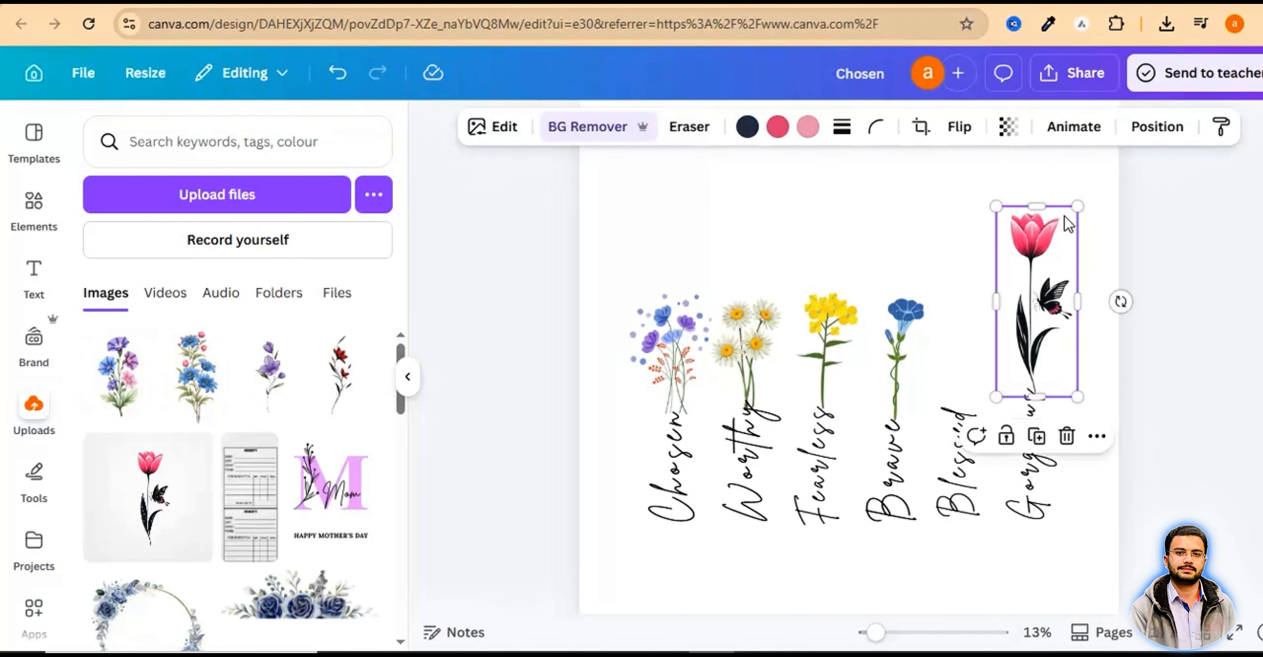
pyautogui.moveTo(1081, 206); pyautogui.dragTo(1061, 248)
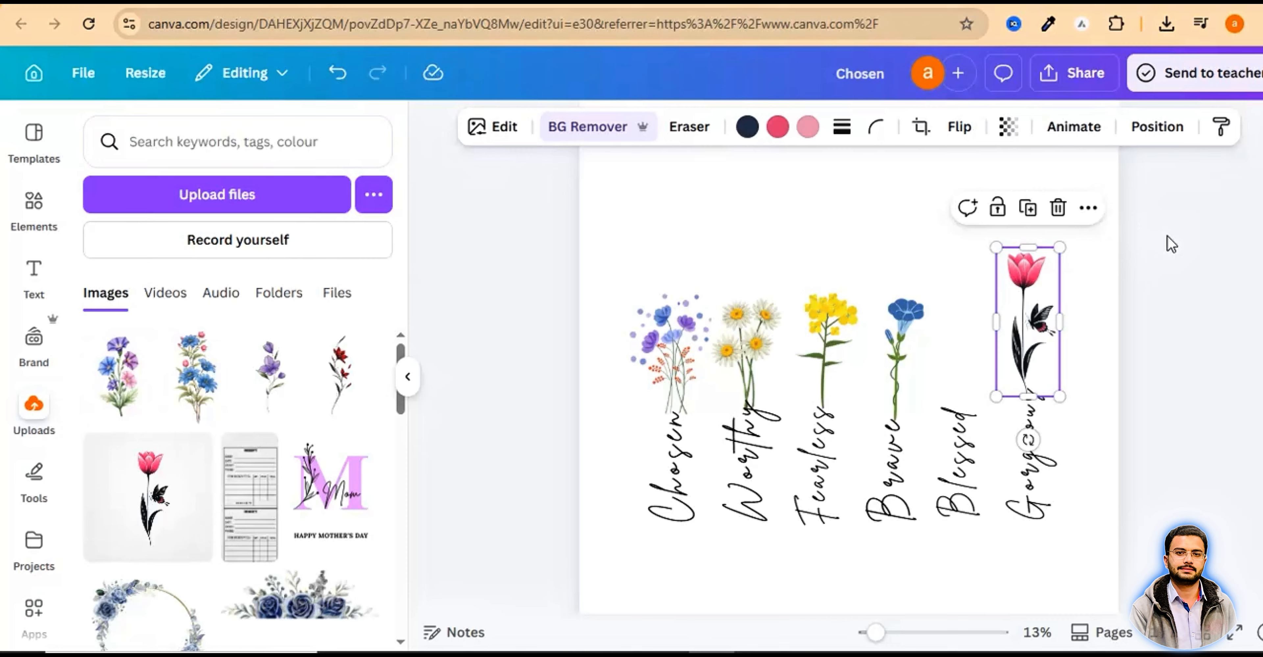
pyautogui.click(1170, 242)
pyautogui.moveTo(1022, 339); pyautogui.dragTo(1025, 323)
pyautogui.click(1112, 294)
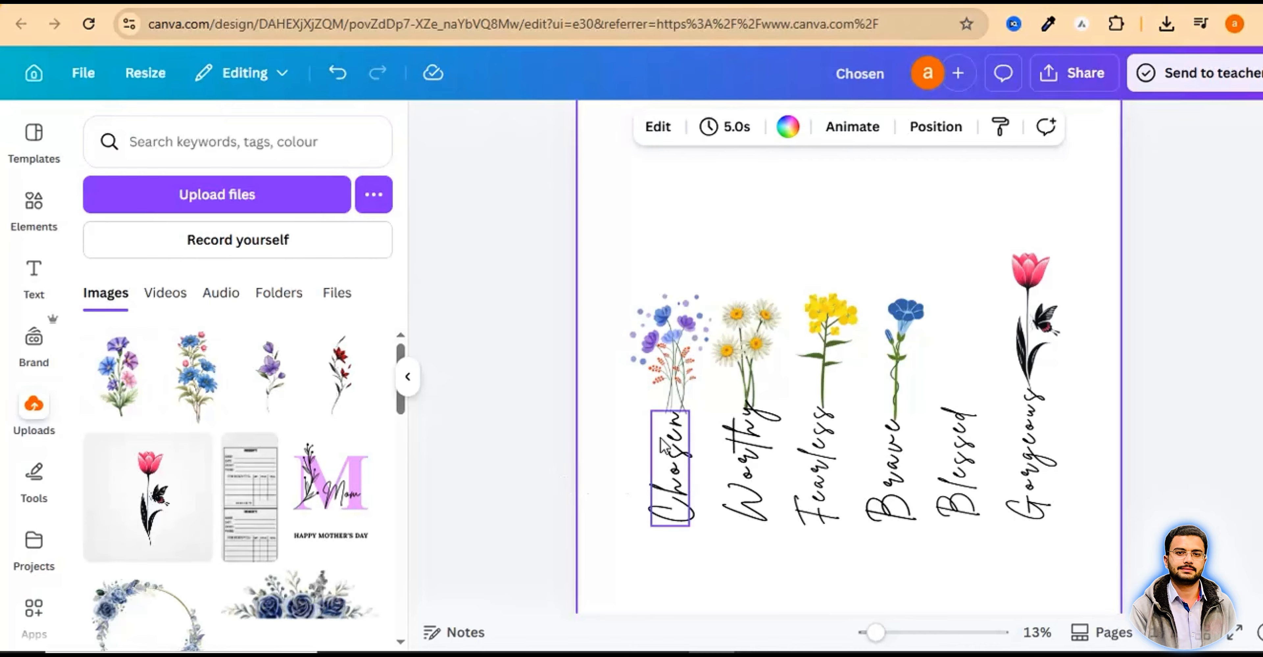
# Add the uploaded red flower image, remove its background and crop both sides close to the flower.
pyautogui.click(328, 402)
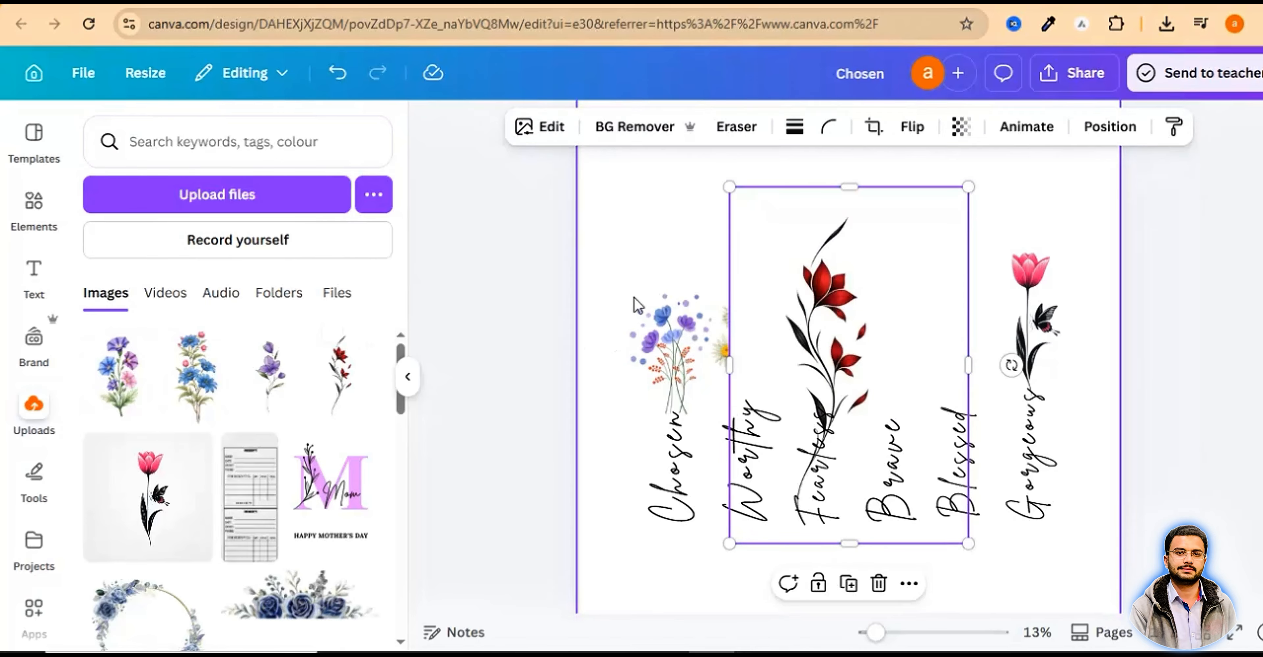
pyautogui.click(604, 126)
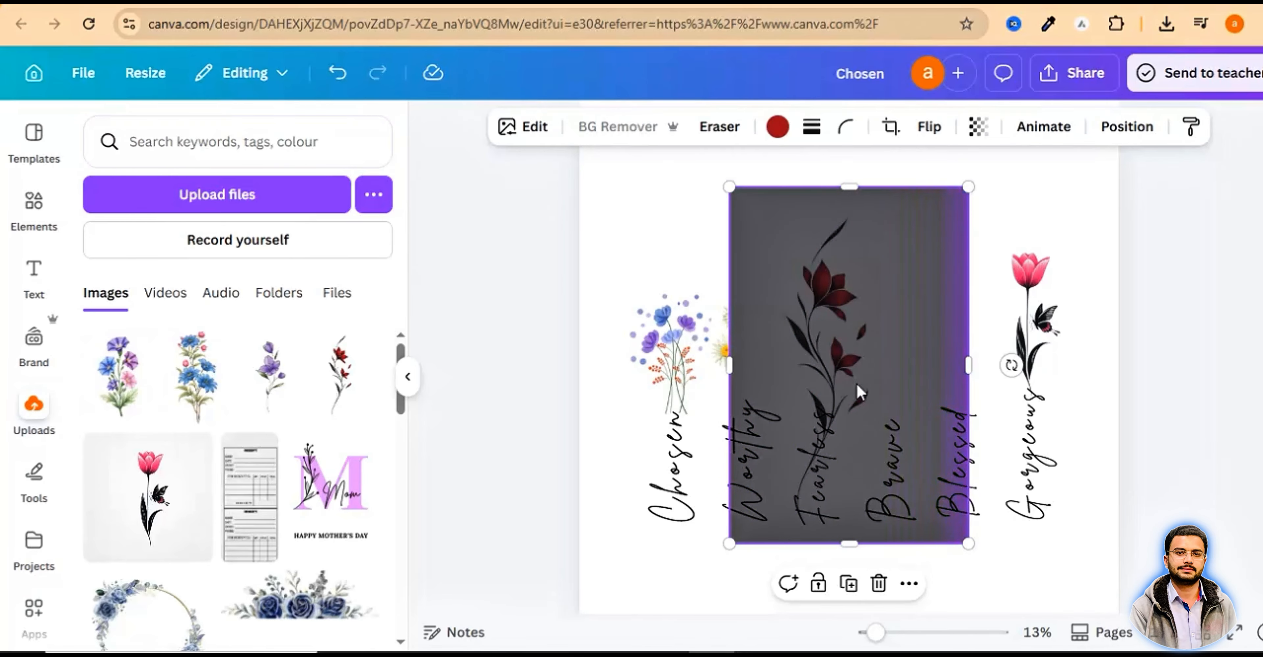
pyautogui.moveTo(969, 365); pyautogui.dragTo(883, 362)
pyautogui.moveTo(729, 365); pyautogui.dragTo(788, 364)
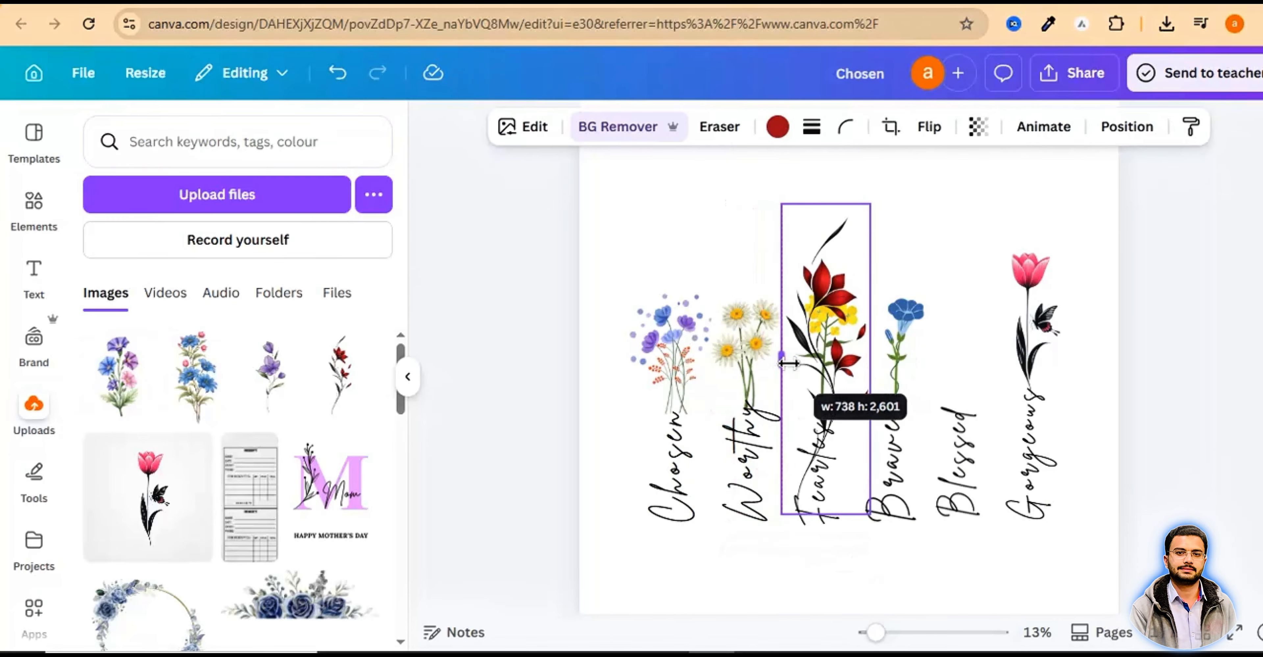
# Shrink the red flower, put it in place of the flowers above "Chosen" and flip it horizontally.
pyautogui.moveTo(871, 204); pyautogui.dragTo(830, 345)
pyautogui.moveTo(806, 431); pyautogui.dragTo(658, 323)
pyautogui.click(660, 328)
pyautogui.press('Delete')
pyautogui.click(930, 129)
pyautogui.click(922, 187)
# Tilt the red flower slightly and nudge it sideways so its stem meets the end of "Chosen".
pyautogui.click(805, 255)
pyautogui.moveTo(647, 464); pyautogui.dragTo(642, 465)
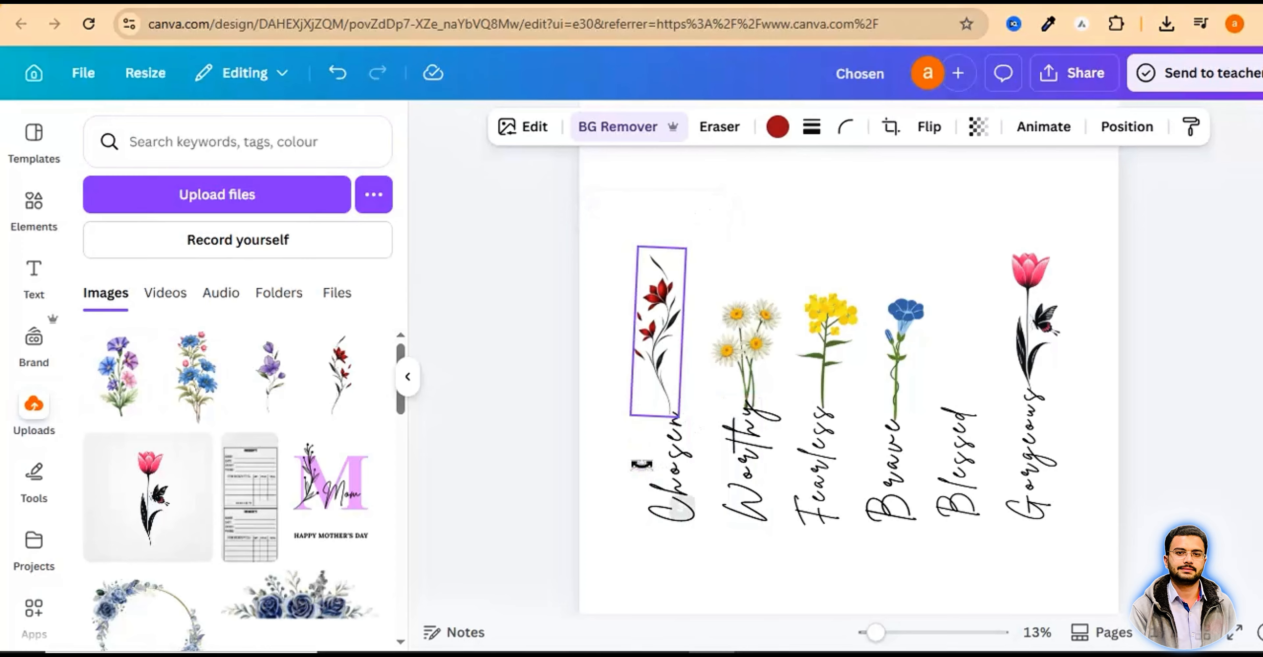
pyautogui.press('Right')
pyautogui.press('Right')
pyautogui.press('Right')
pyautogui.press('Right')
pyautogui.press('Right')
pyautogui.click(515, 410)
# Add the uploaded purple flower image, remove its background and crop the empty margins around it.
pyautogui.click(261, 394)
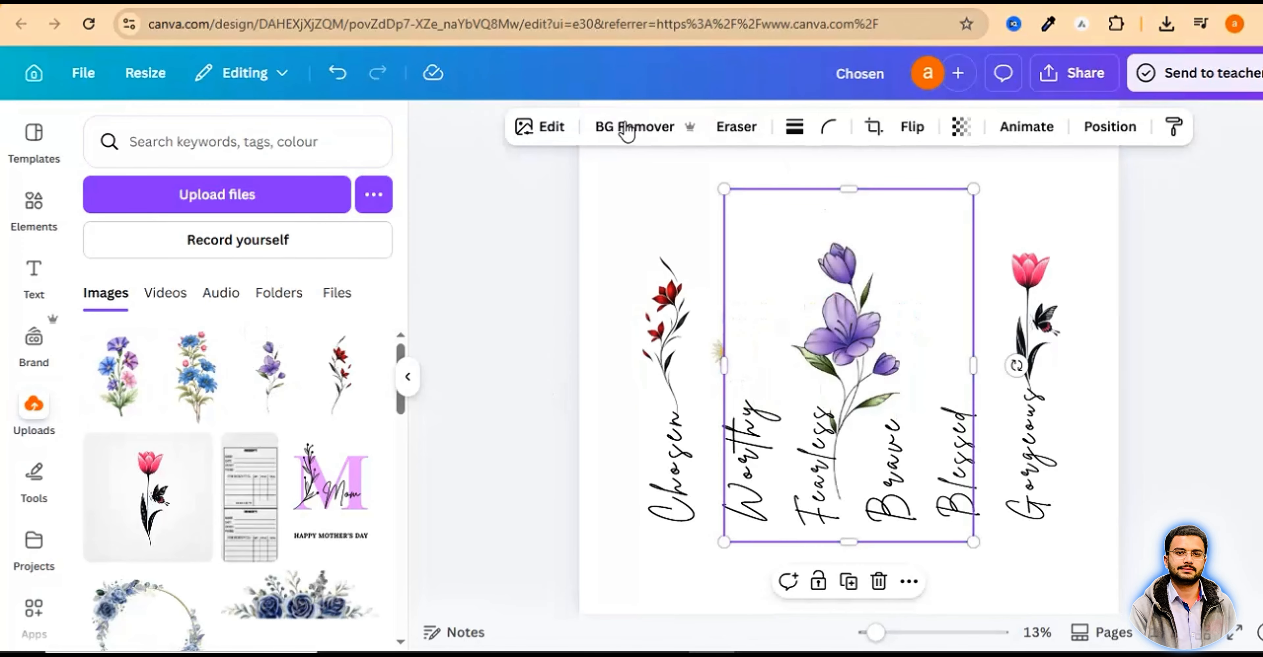
pyautogui.click(626, 129)
pyautogui.click(720, 348)
pyautogui.press('Left')
pyautogui.press('Left')
pyautogui.press('Left')
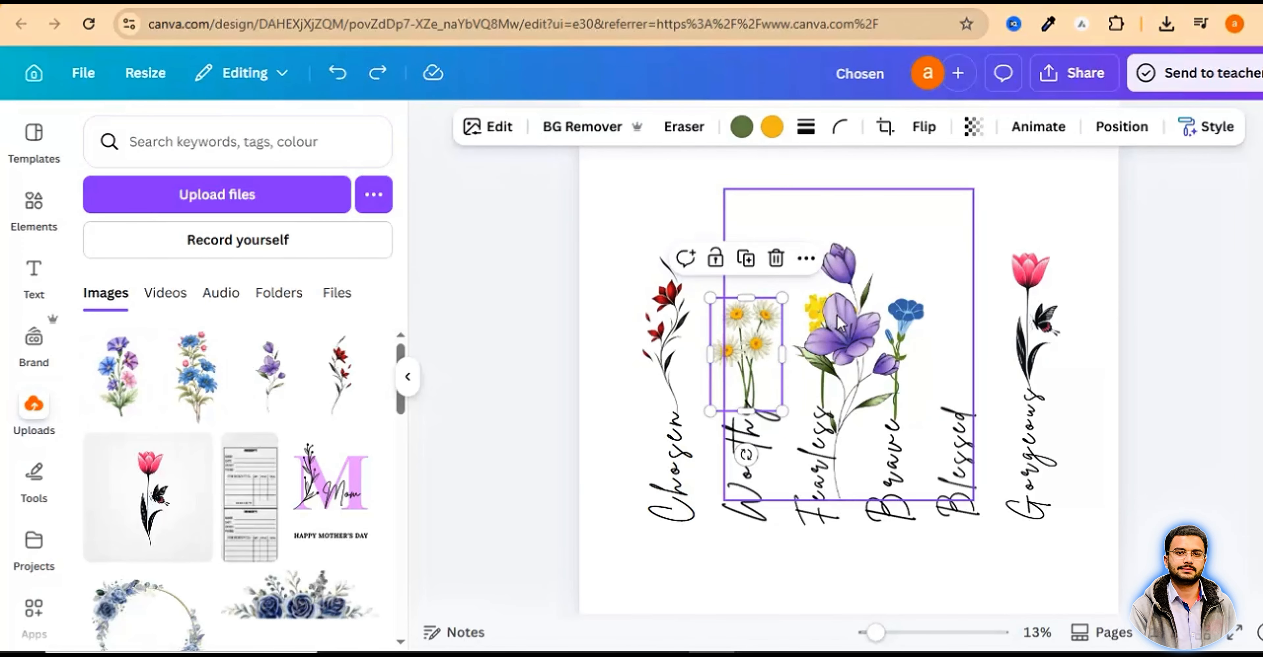
pyautogui.click(858, 290)
pyautogui.moveTo(728, 348); pyautogui.dragTo(799, 347)
pyautogui.moveTo(977, 346); pyautogui.dragTo(893, 346)
pyautogui.moveTo(846, 193); pyautogui.dragTo(847, 240)
# Move the purple flower above "Blessed" and scale it down so its stem meets the word.
pyautogui.moveTo(847, 330); pyautogui.dragTo(979, 284)
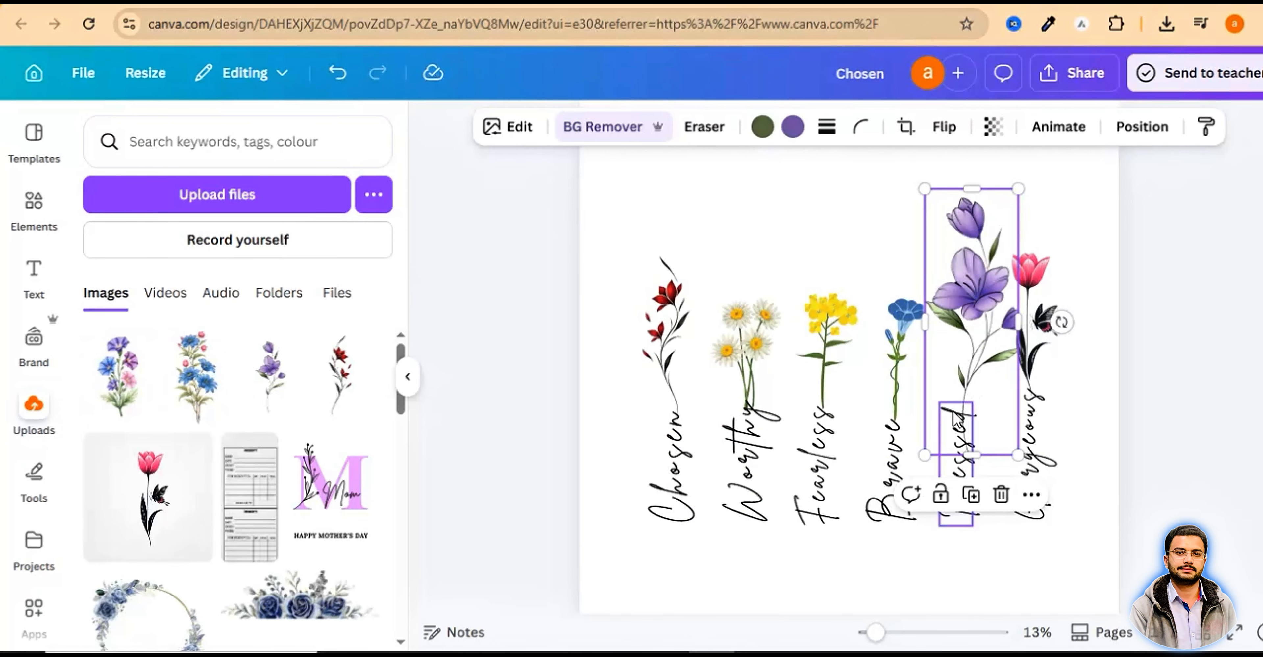
pyautogui.moveTo(1019, 189); pyautogui.dragTo(1000, 246)
pyautogui.moveTo(926, 453); pyautogui.dragTo(945, 402)
pyautogui.moveTo(970, 314); pyautogui.dragTo(962, 321)
pyautogui.click(1173, 243)
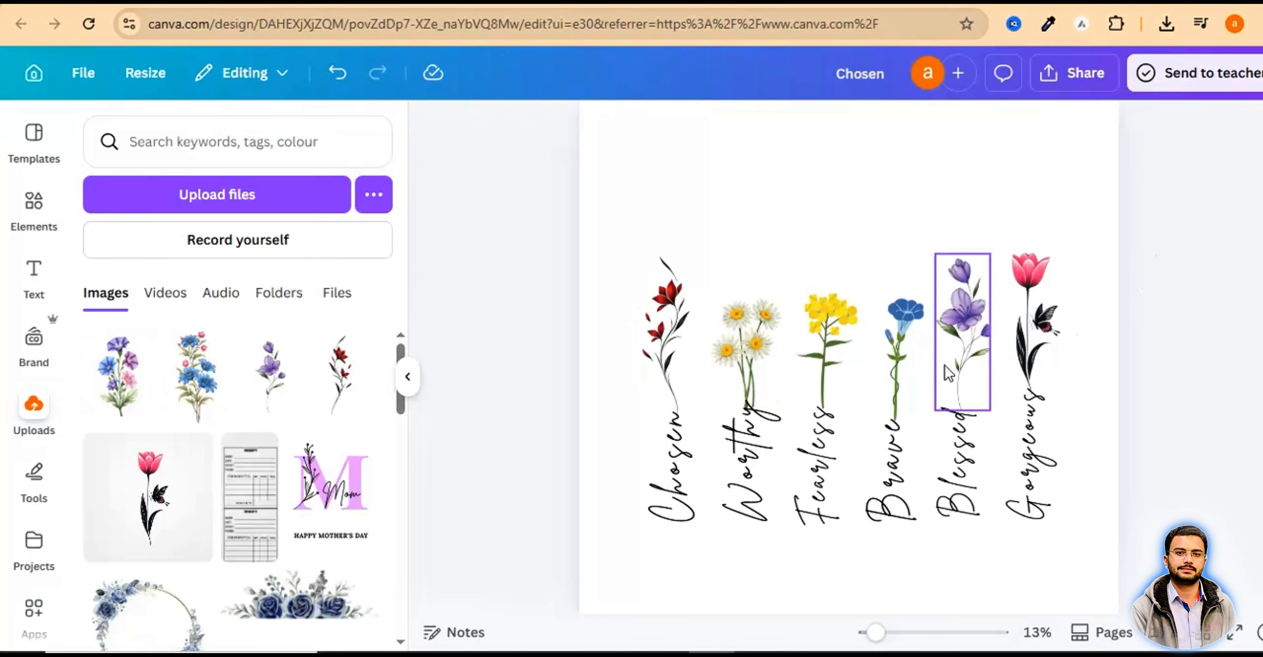
# Add the uploaded blue flower bouquet with pink buds, remove its background and scale it down.
pyautogui.click(201, 376)
pyautogui.click(632, 127)
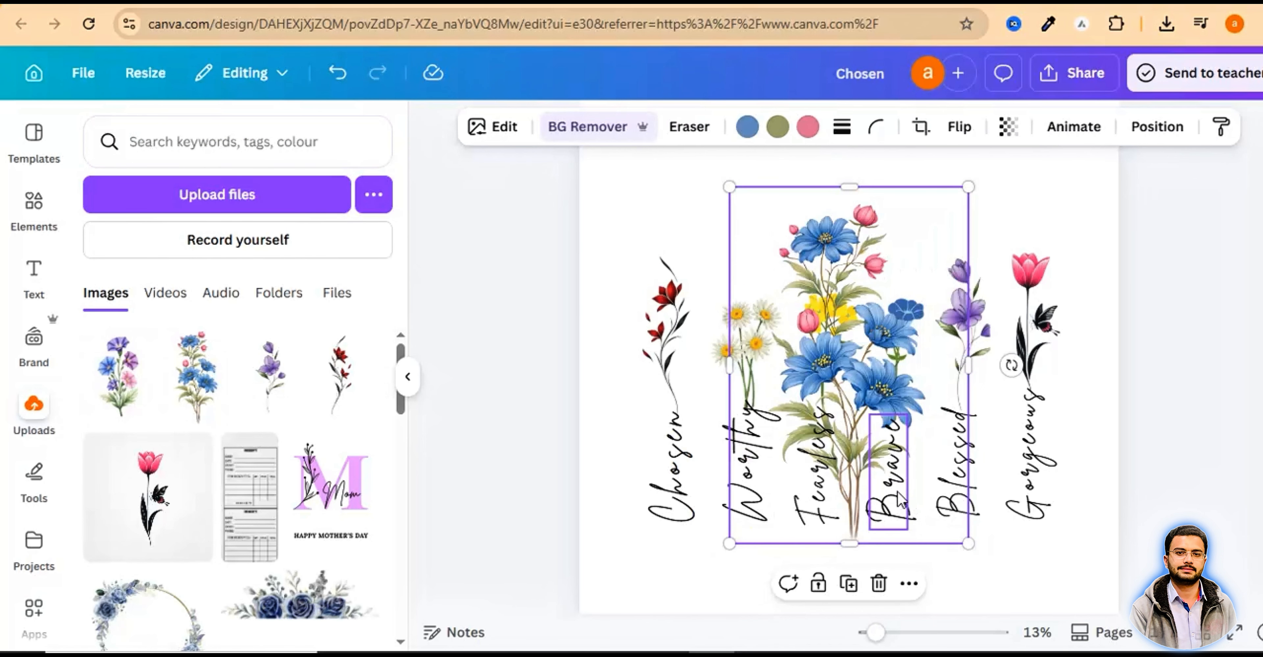
pyautogui.moveTo(968, 543); pyautogui.dragTo(820, 322)
pyautogui.moveTo(765, 251); pyautogui.dragTo(1033, 301)
pyautogui.moveTo(998, 372); pyautogui.dragTo(984, 394)
# Replace the yellow flowers above "Fearless" with the blue bouquet and align its stem with the word.
pyautogui.moveTo(1039, 319); pyautogui.dragTo(802, 234)
pyautogui.moveTo(702, 231); pyautogui.dragTo(825, 332)
pyautogui.click(835, 314)
pyautogui.press('Delete')
pyautogui.moveTo(778, 255); pyautogui.dragTo(787, 275)
pyautogui.moveTo(829, 344); pyautogui.dragTo(824, 344)
pyautogui.click(1156, 319)
# Enlarge the daisies above "Worthy" slightly and realign their stems with the word.
pyautogui.click(725, 342)
pyautogui.moveTo(710, 298); pyautogui.dragTo(714, 286)
pyautogui.click(1134, 273)
pyautogui.moveTo(743, 346); pyautogui.dragTo(746, 342)
pyautogui.click(1152, 348)
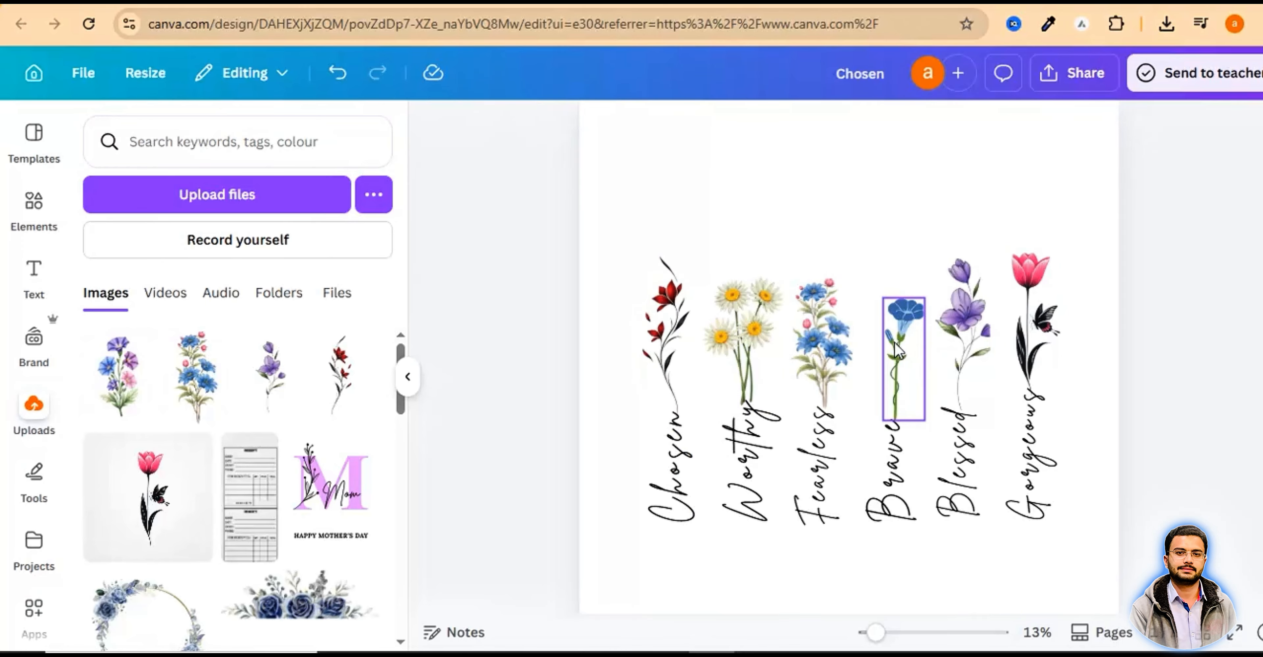
# Enlarge the blue flower above "Brave", raise it and shift the word slightly upward beneath it.
pyautogui.click(896, 344)
pyautogui.moveTo(883, 297); pyautogui.dragTo(875, 276)
pyautogui.click(1153, 353)
pyautogui.moveTo(908, 376); pyautogui.dragTo(909, 362)
pyautogui.click(894, 471)
pyautogui.moveTo(894, 471); pyautogui.dragTo(891, 462)
pyautogui.click(1155, 420)
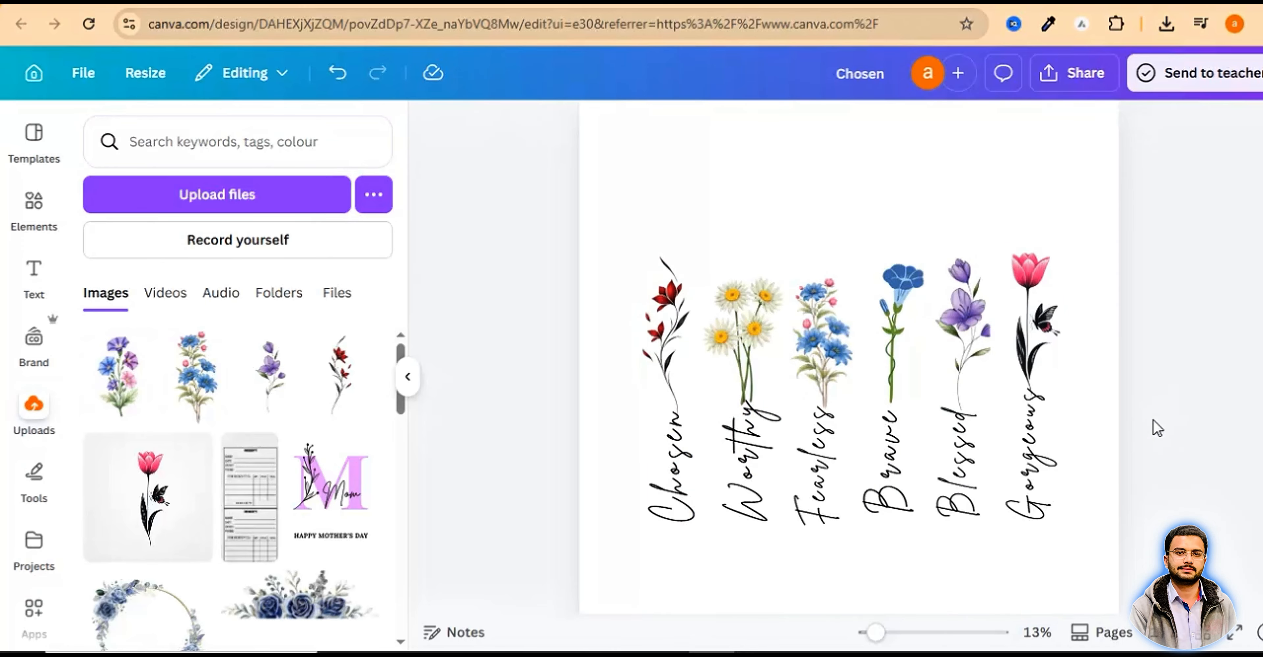
# Lower the word "Brave" and its blue flower slightly so the stem joins the end of the word.
pyautogui.moveTo(894, 339); pyautogui.dragTo(894, 346)
pyautogui.click(1131, 313)
pyautogui.moveTo(890, 456); pyautogui.dragTo(892, 464)
pyautogui.click(1177, 319)
pyautogui.click(1149, 357)
pyautogui.moveTo(894, 341); pyautogui.dragTo(894, 349)
pyautogui.click(1147, 348)
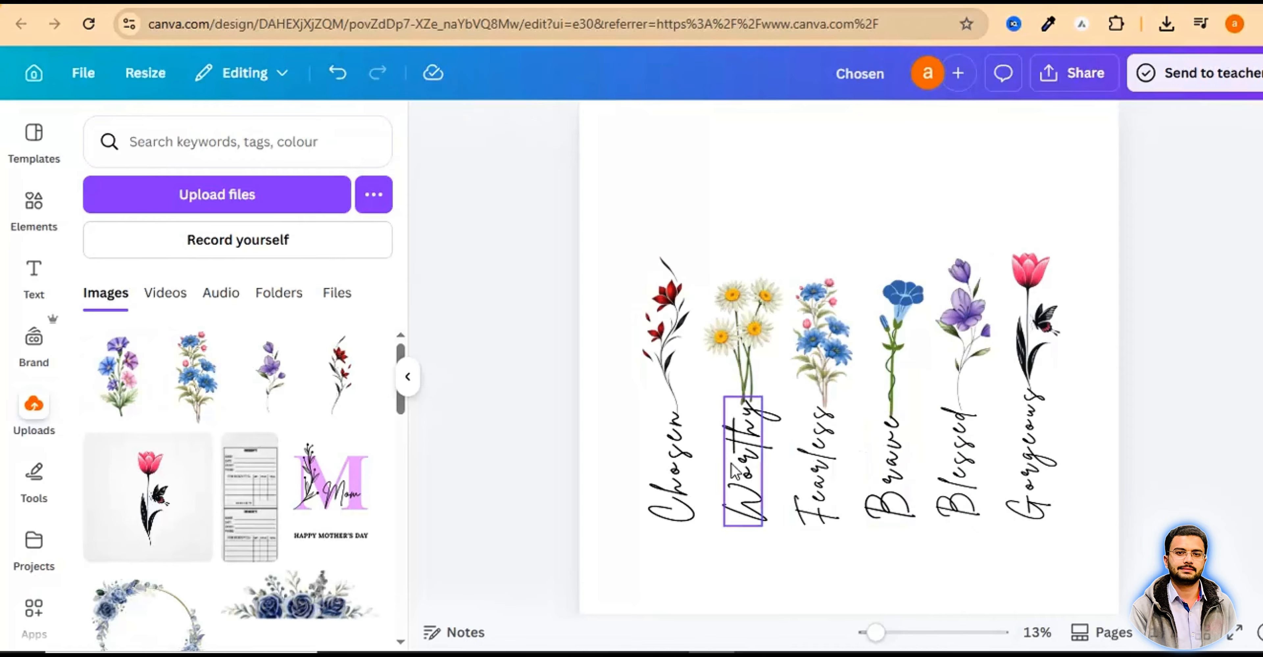
# Duplicate the "Chosen" text and place the copy horizontally above the red flower.
pyautogui.click(687, 482)
pyautogui.click(689, 374)
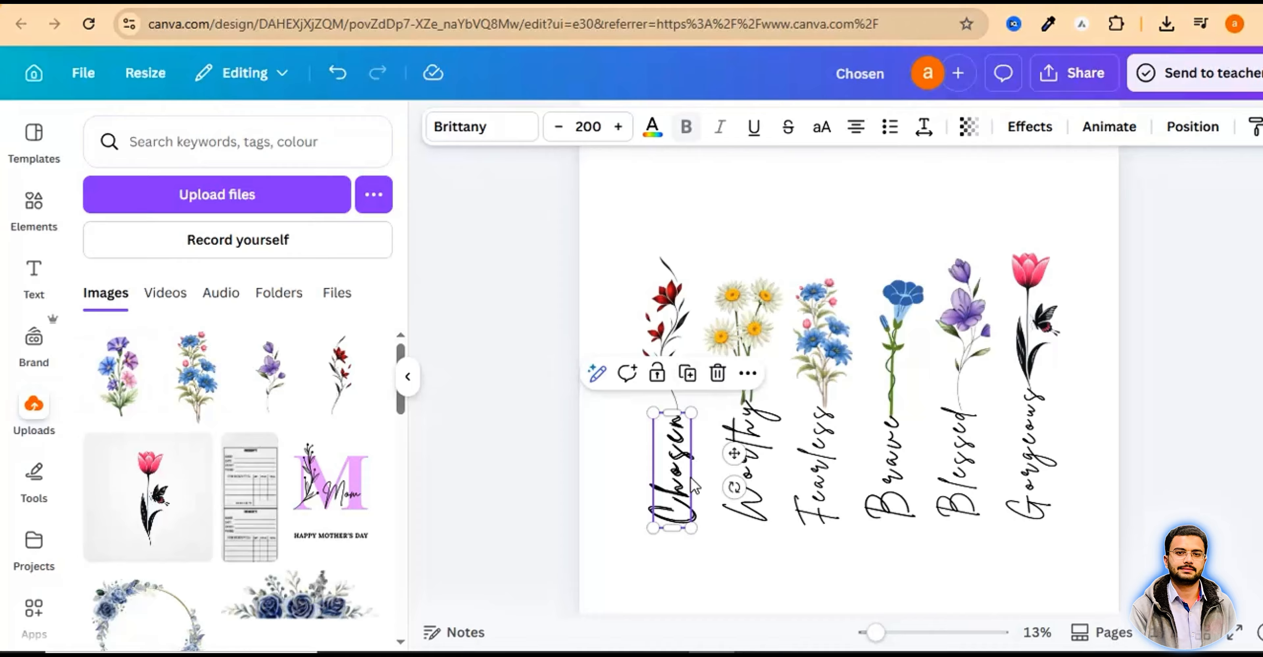
pyautogui.moveTo(685, 486); pyautogui.dragTo(672, 265)
pyautogui.click(827, 237)
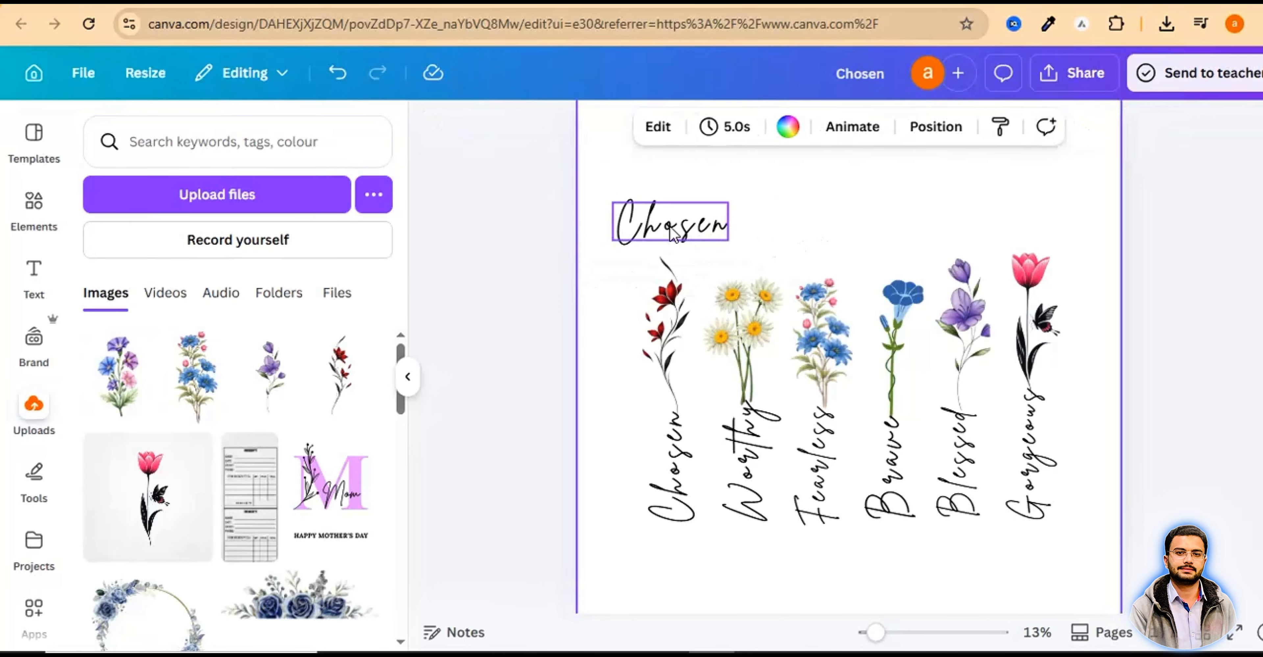
# Replace the horizontal "Chosen" text above the flowers with "She is".
pyautogui.doubleClick(670, 227)
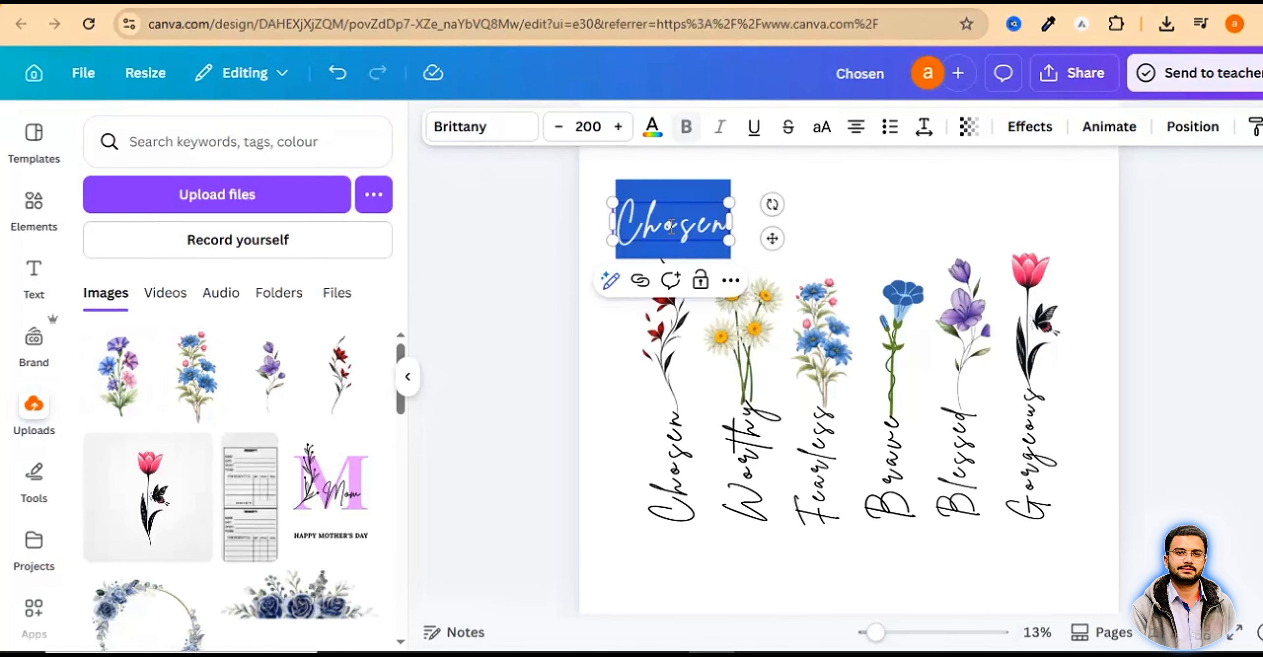
pyautogui.write('She')
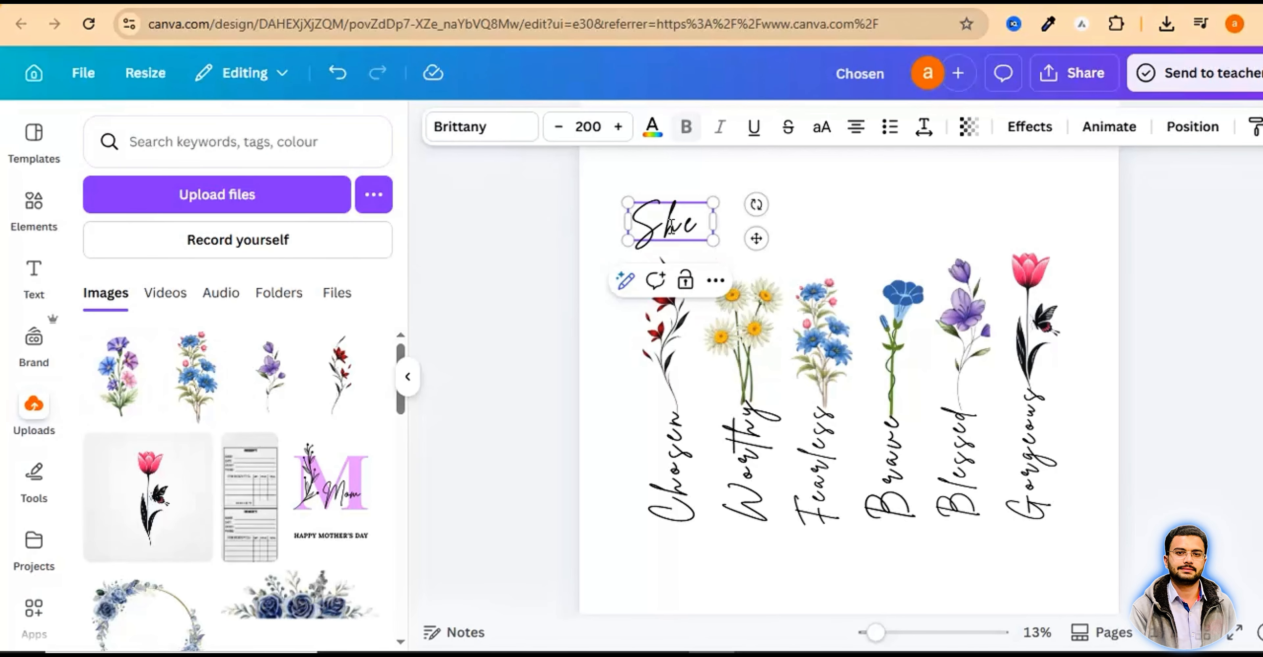
pyautogui.write(' is')
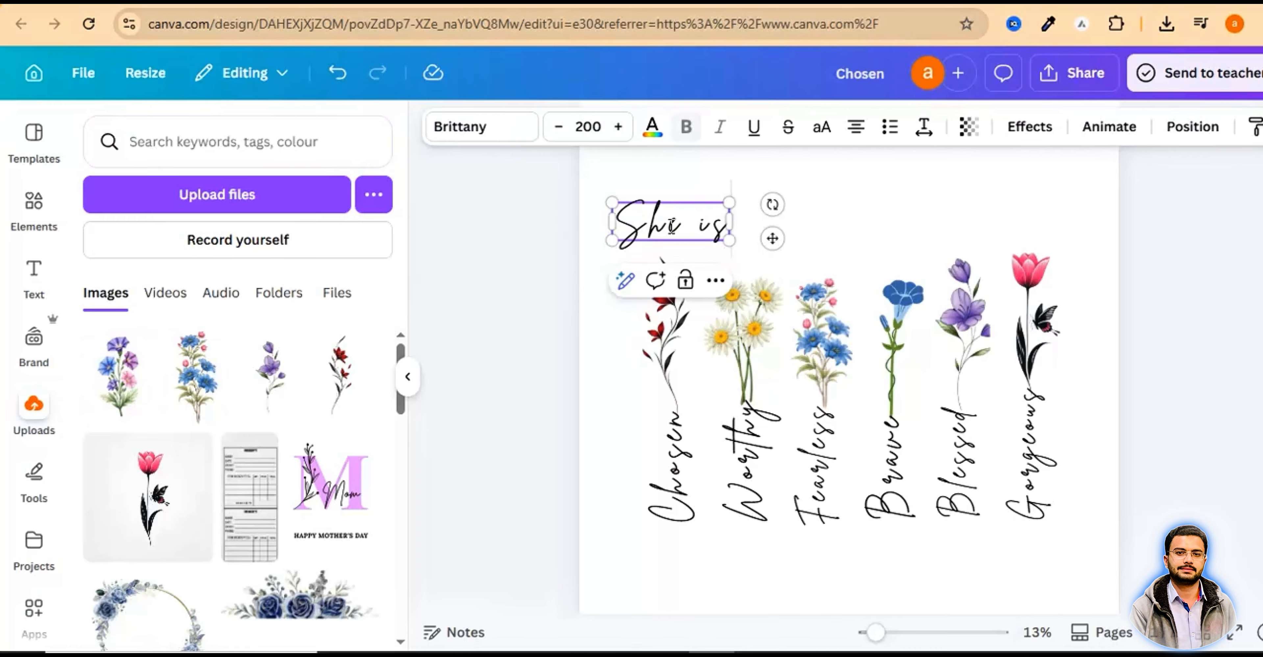
# Shift the "She is" heading slightly up and to the right above the red flower.
pyautogui.click(1149, 198)
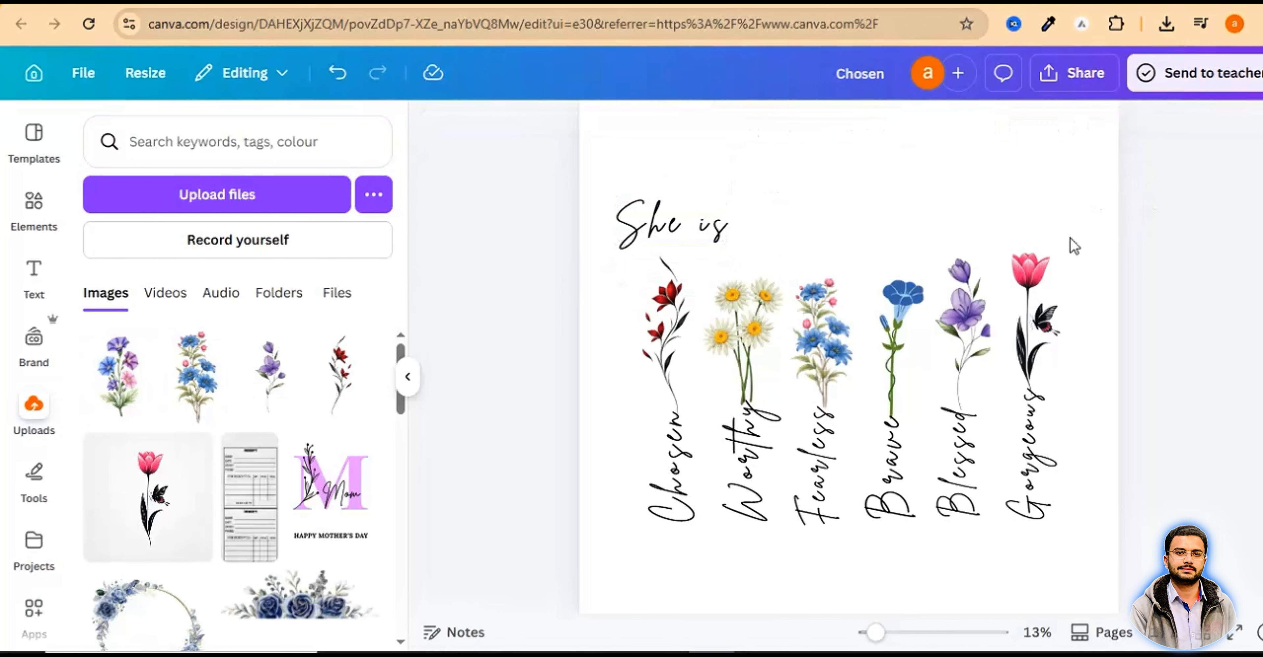
pyautogui.moveTo(872, 633); pyautogui.dragTo(864, 633)
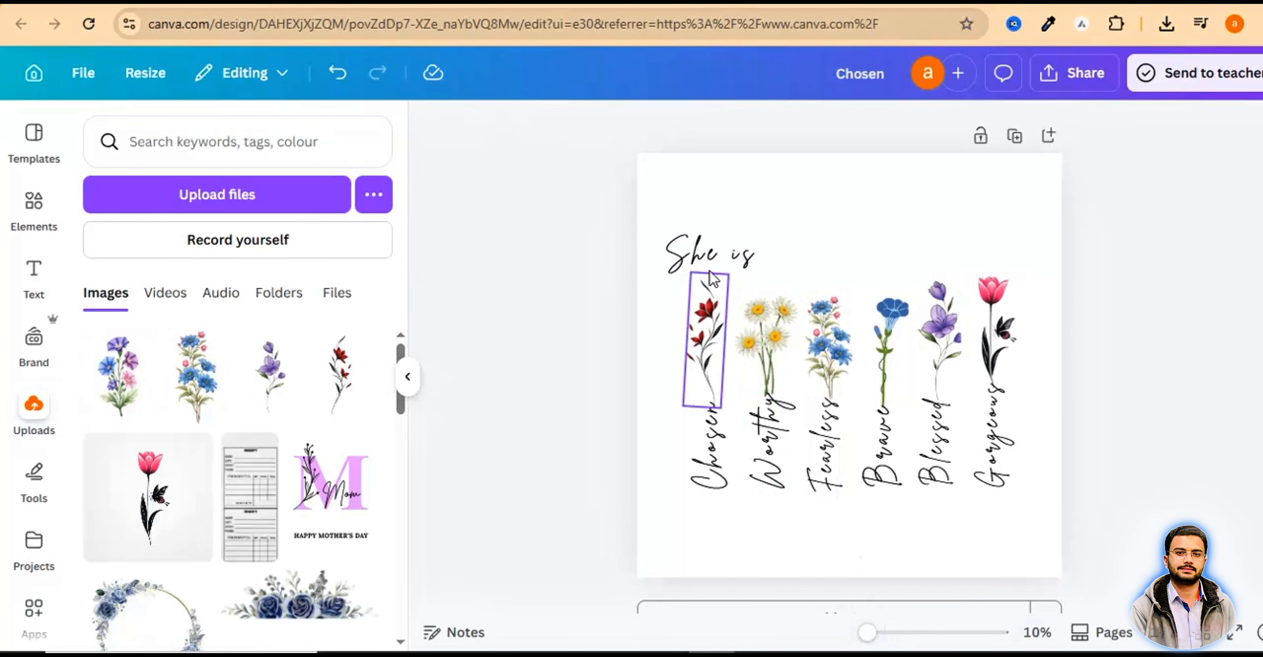
pyautogui.moveTo(708, 261)
pyautogui.mouseDown()
pyautogui.moveTo(720, 252)
pyautogui.moveTo(721, 268)
pyautogui.moveTo(721, 255)
pyautogui.mouseUp()
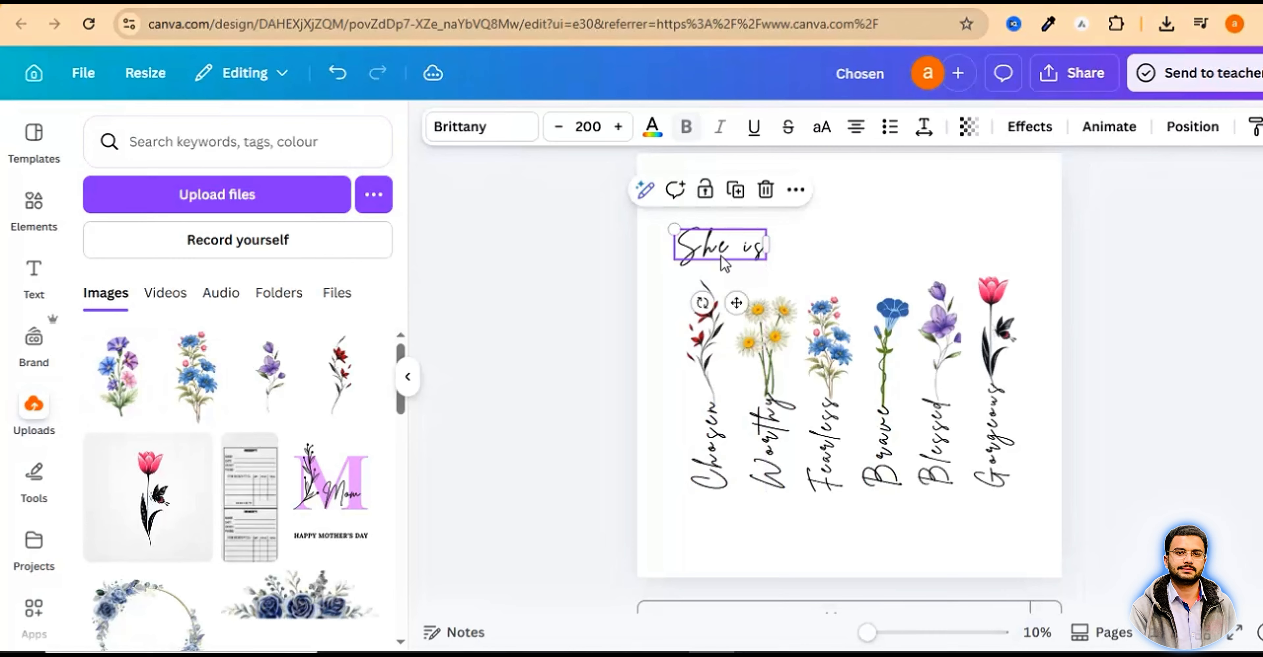
pyautogui.click(1127, 258)
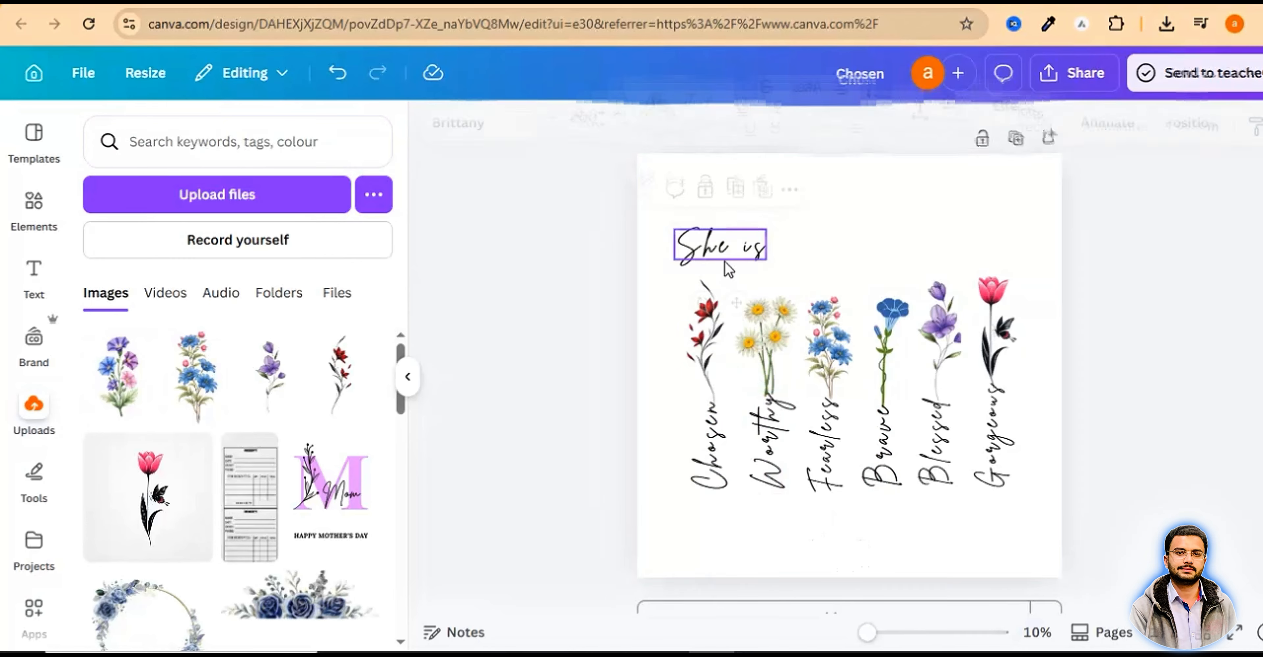
# Duplicate the "She is" text below the words "Brave" and "Blessed" and replace the copy's text with "Mom".
pyautogui.click(732, 248)
pyautogui.moveTo(732, 253); pyautogui.dragTo(932, 521)
pyautogui.doubleClick(931, 520)
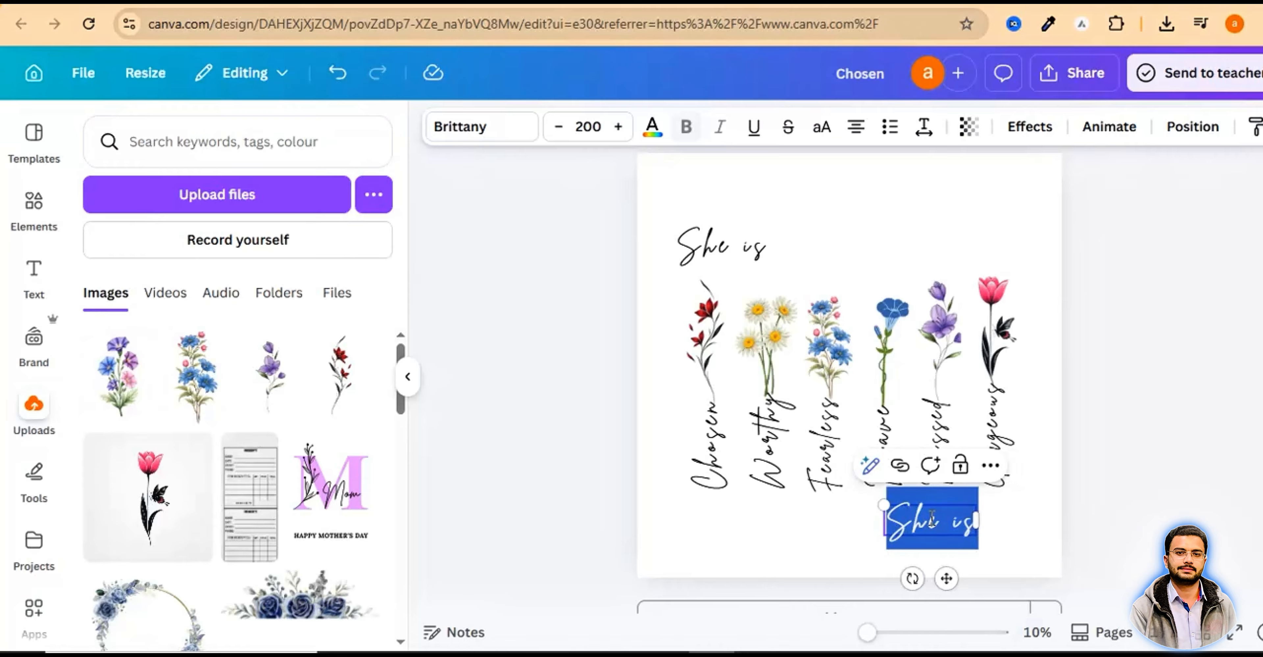
pyautogui.write('Mom')
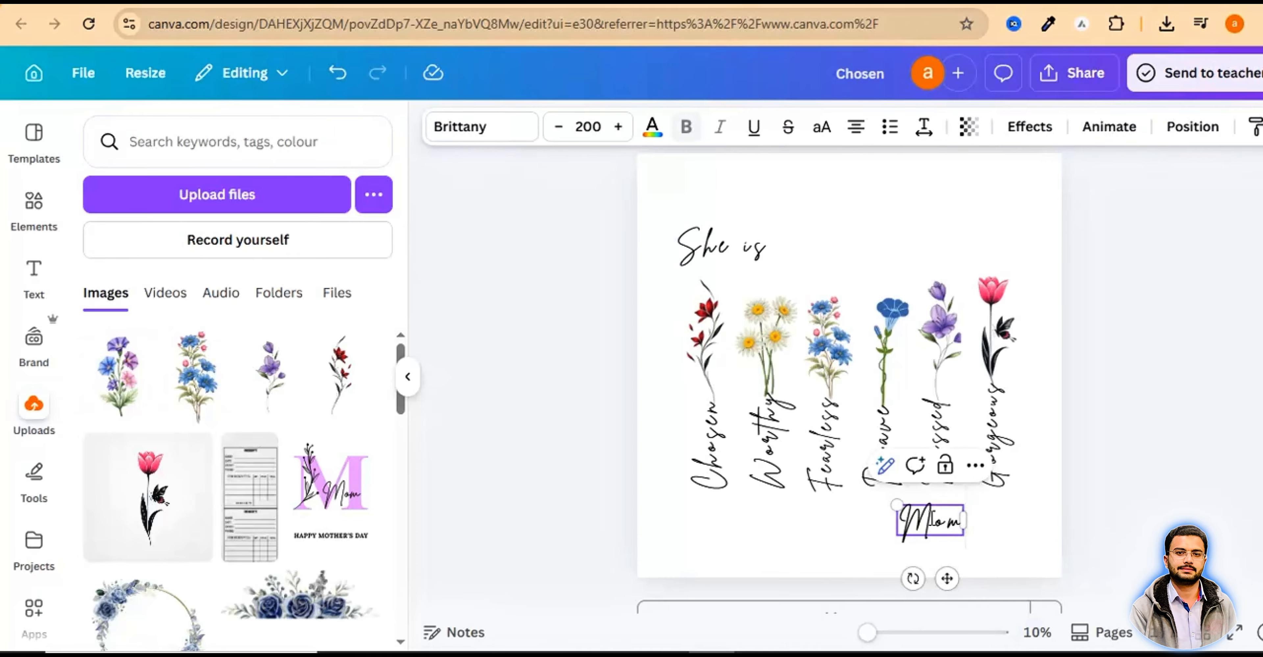
pyautogui.click(1117, 430)
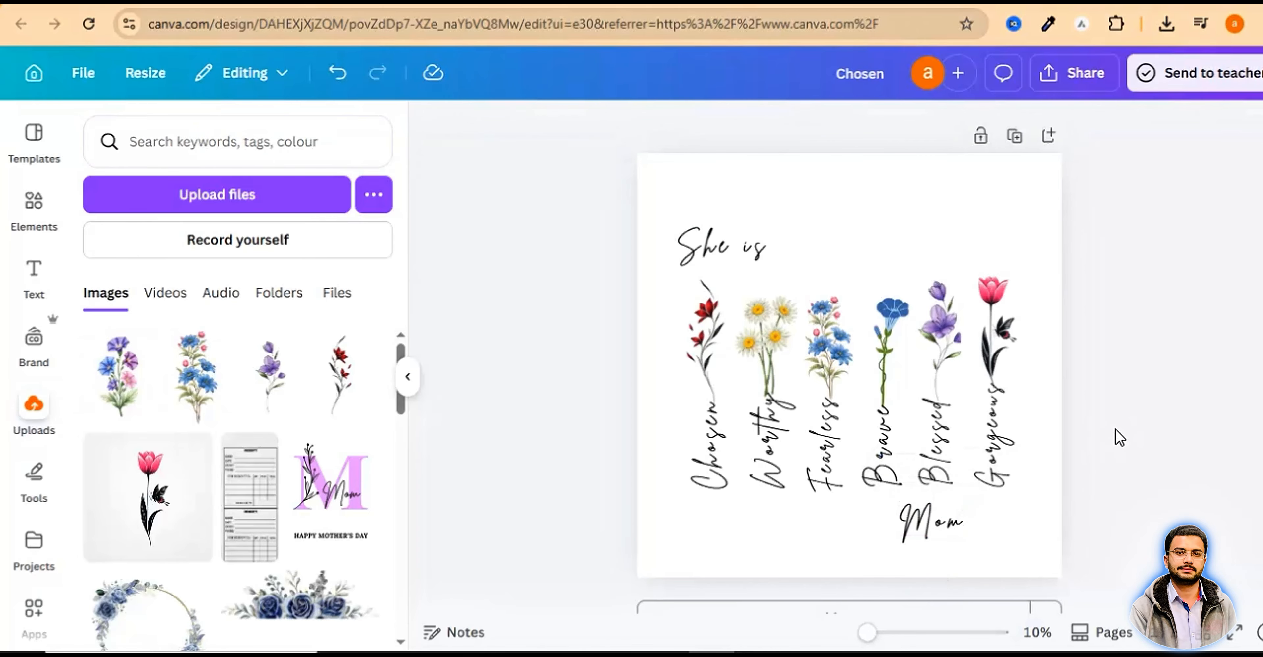
# Move the "Mom" text slightly right and down so it sits below "Blessed" and "Gorgeous".
pyautogui.moveTo(935, 524); pyautogui.dragTo(947, 530)
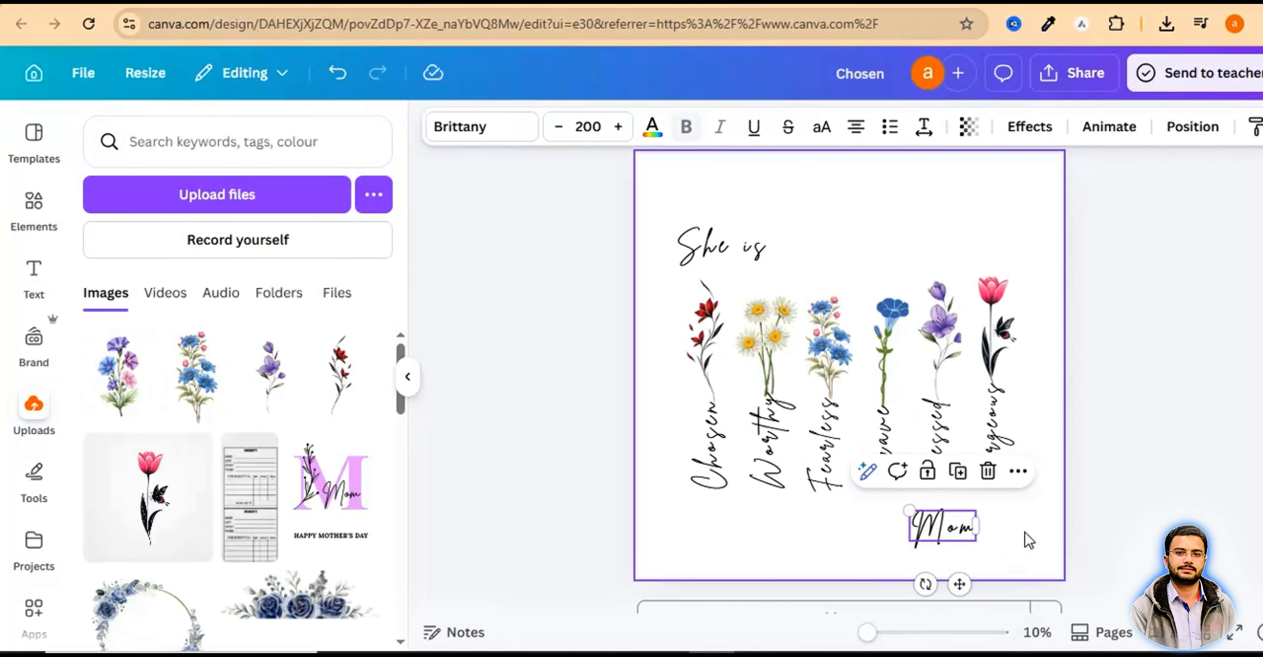
pyautogui.moveTo(944, 539); pyautogui.dragTo(959, 534)
pyautogui.click(1118, 461)
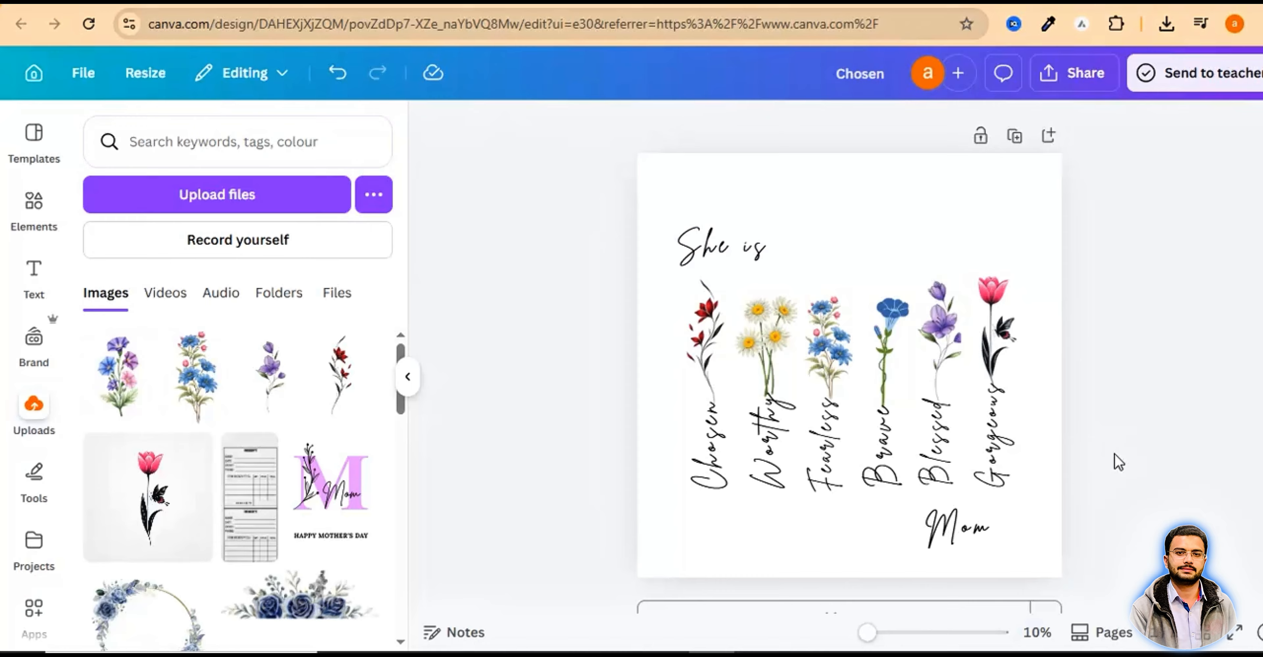
# Try the Open Sauce font on the "Mom" text, then switch it to Moontime.
pyautogui.click(968, 540)
pyautogui.click(460, 128)
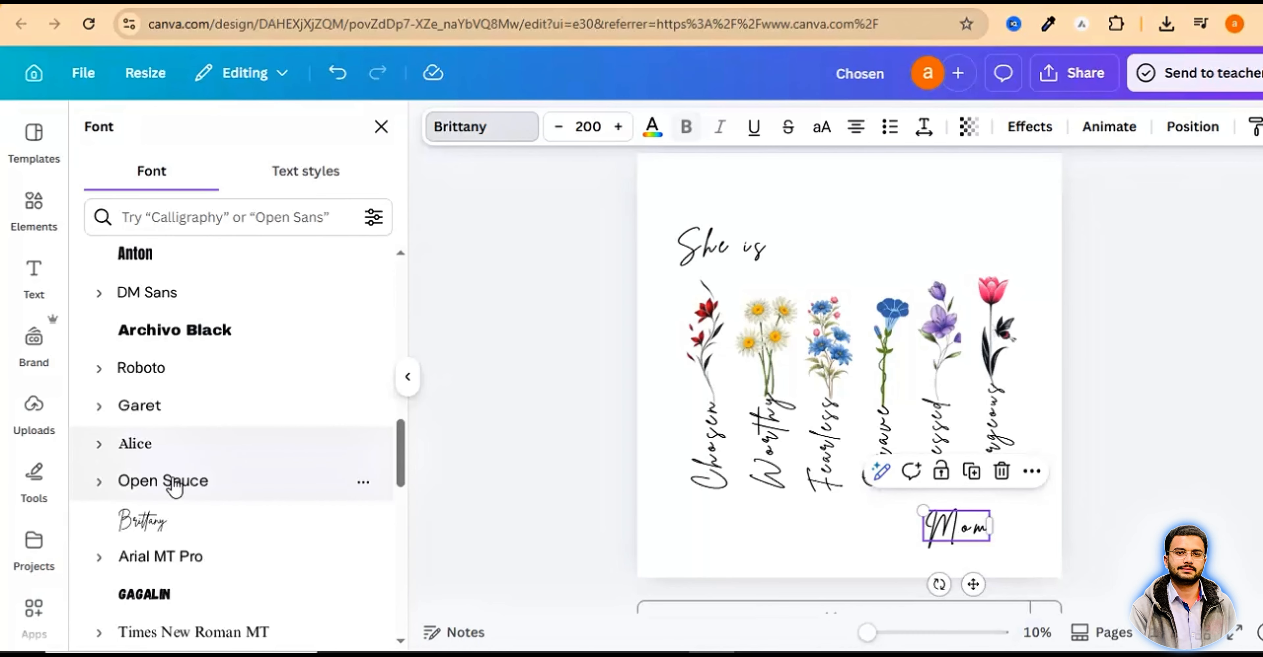
pyautogui.click(175, 485)
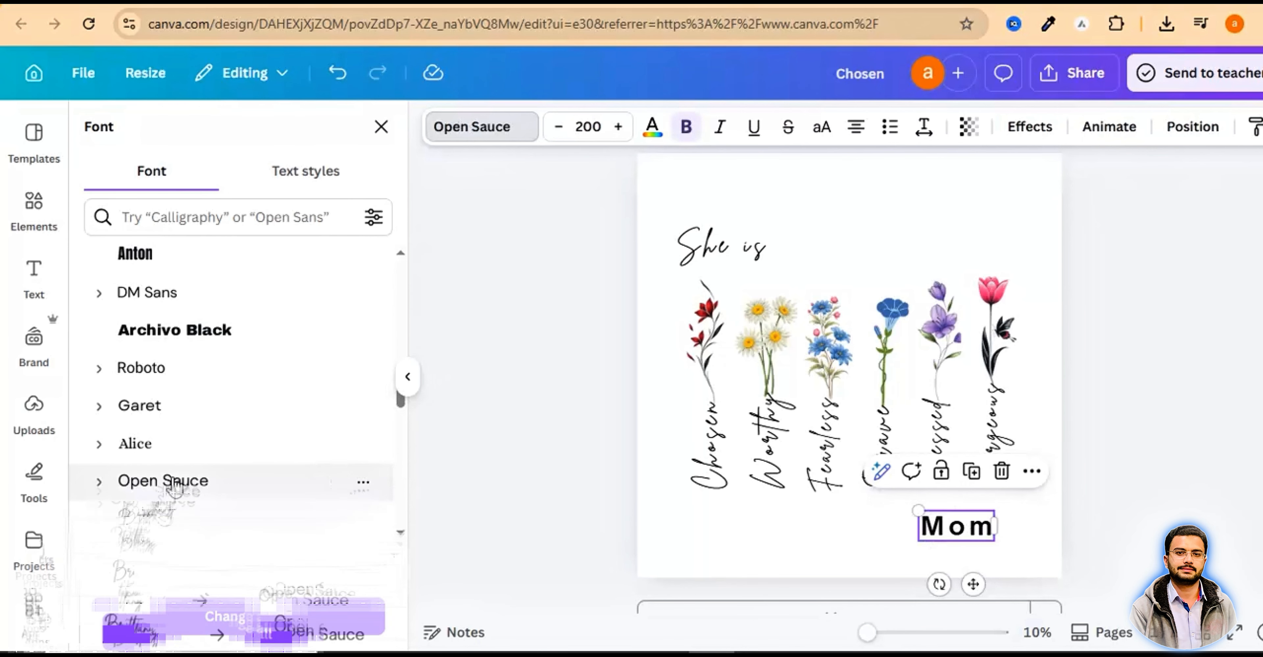
pyautogui.scroll(-5, 175, 484)
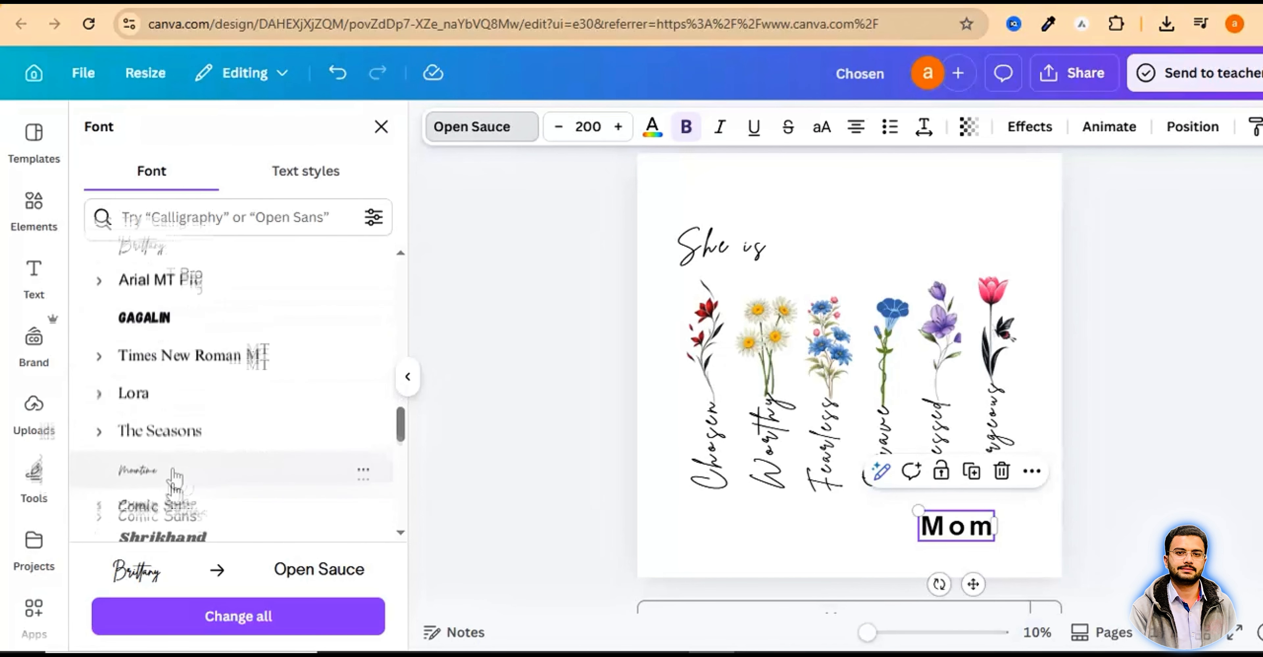
pyautogui.click(146, 465)
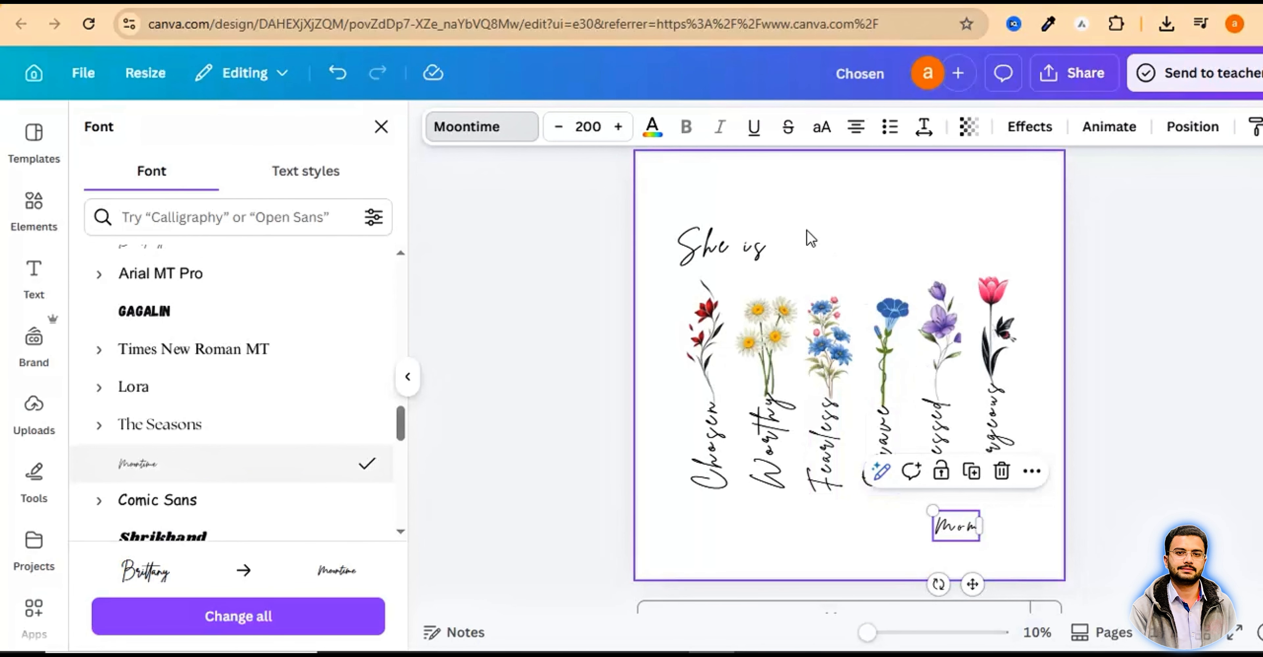
# Enlarge the "Mom" text below the vertical words to a font size of about 302.
pyautogui.click(621, 131)
pyautogui.click(621, 132)
pyautogui.click(621, 132)
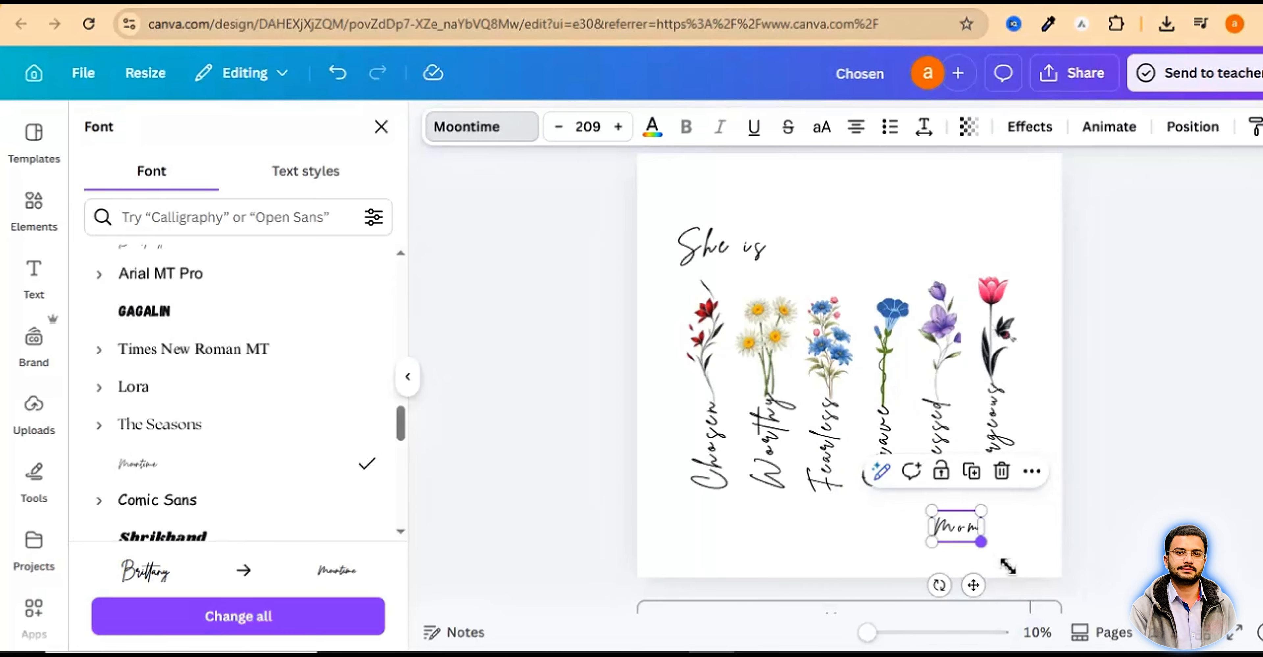
pyautogui.moveTo(1007, 567); pyautogui.dragTo(1004, 556)
pyautogui.click(1121, 456)
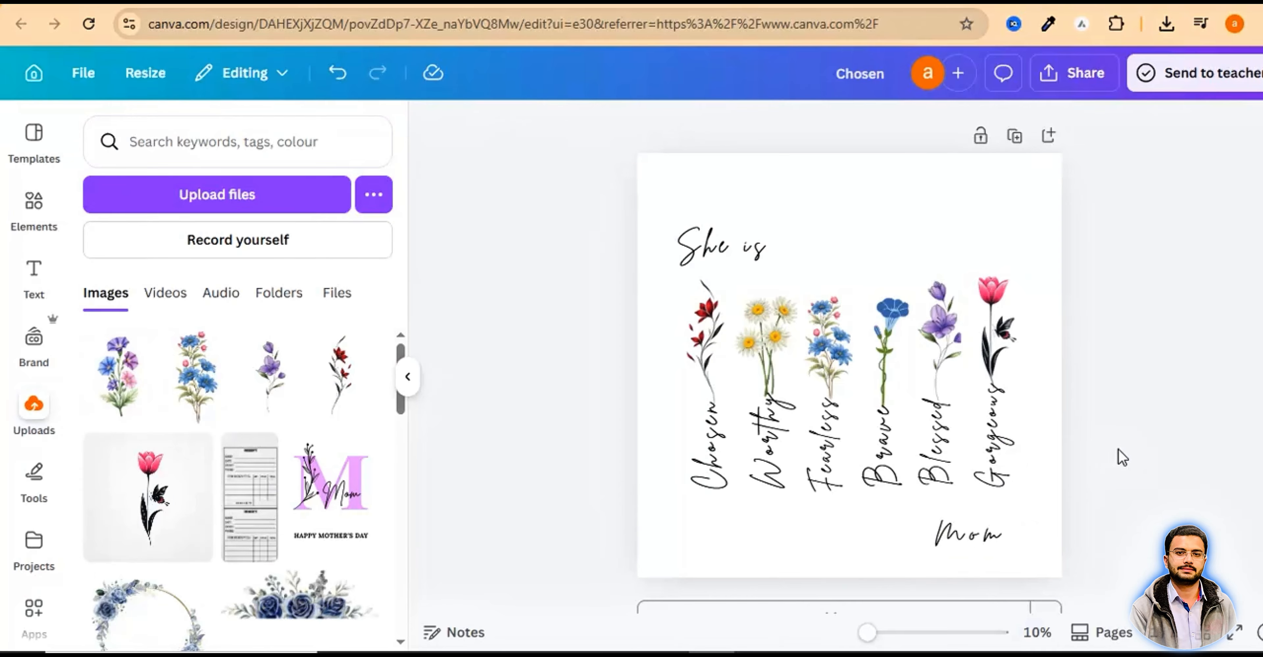
# Try fonts such as Noto Serif Ethiopic Condensed, Playfair Display and Abril Fatface on "Mom", and settle on Cinzel Decorative.
pyautogui.click(965, 540)
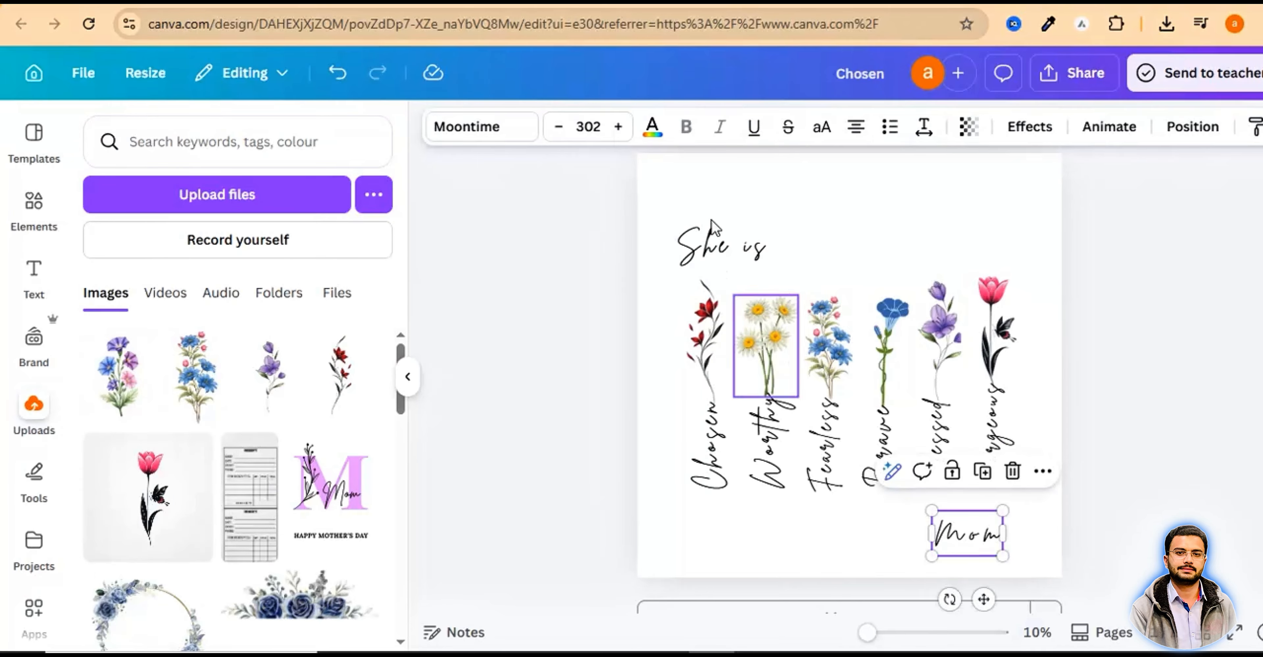
pyautogui.click(469, 128)
pyautogui.scroll(-10, 225, 571)
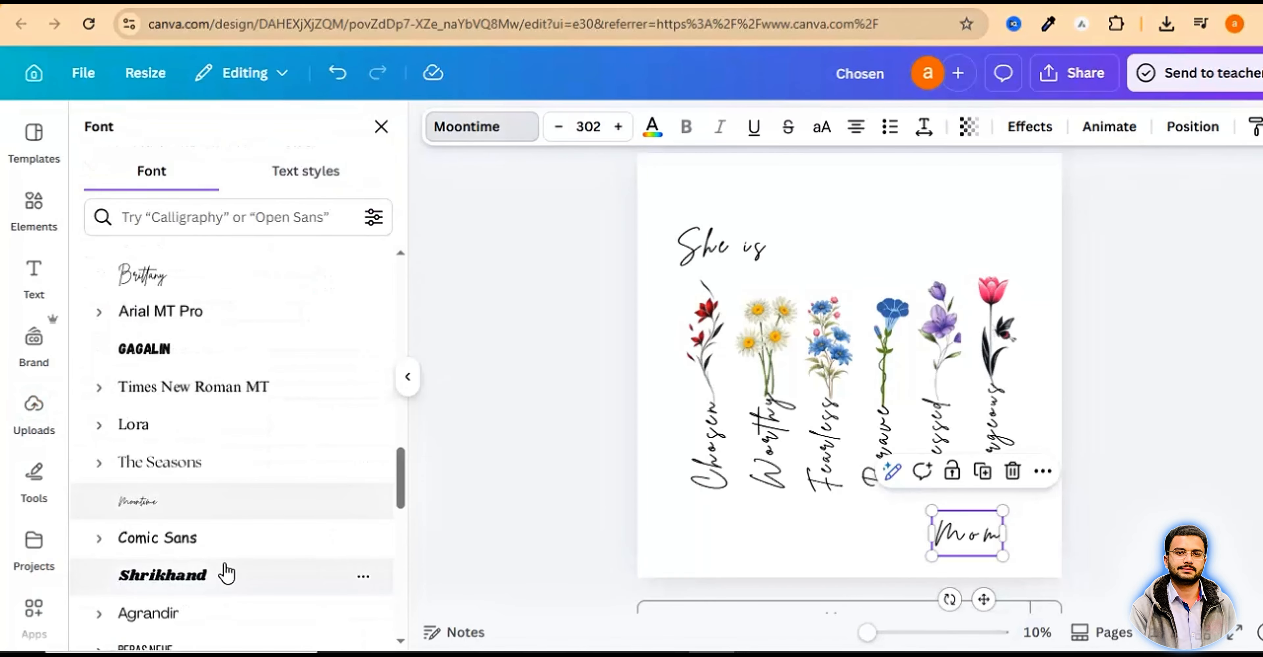
pyautogui.scroll(-3, 225, 560)
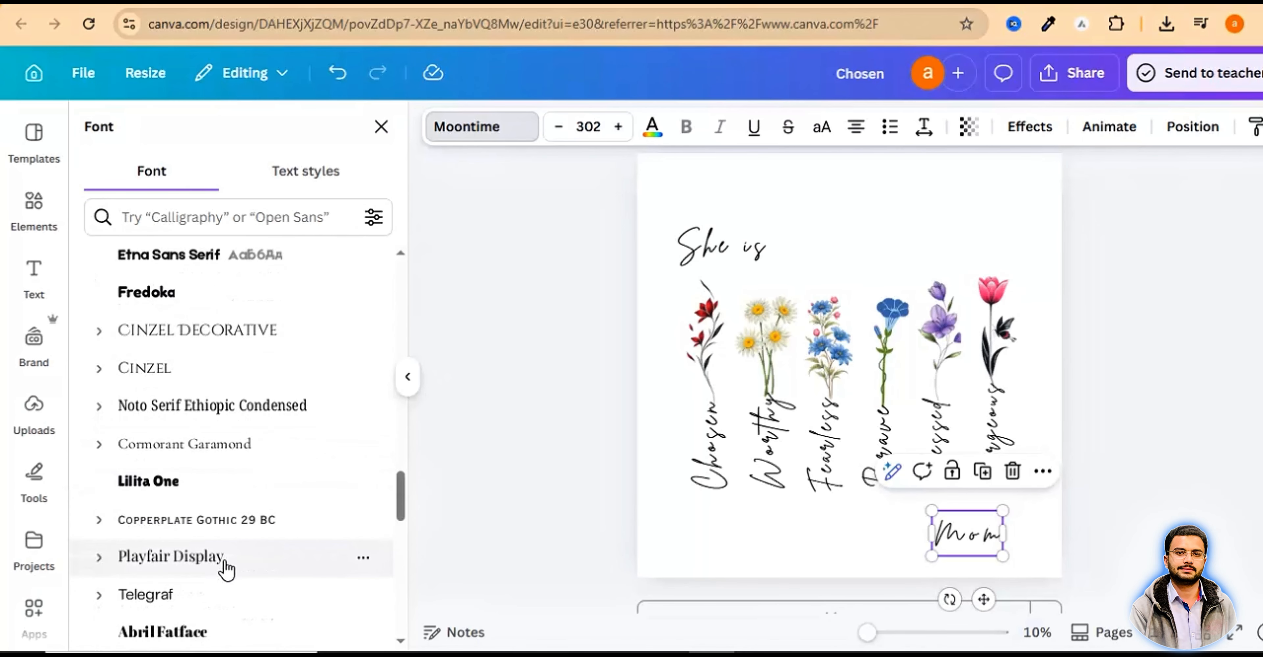
pyautogui.click(208, 417)
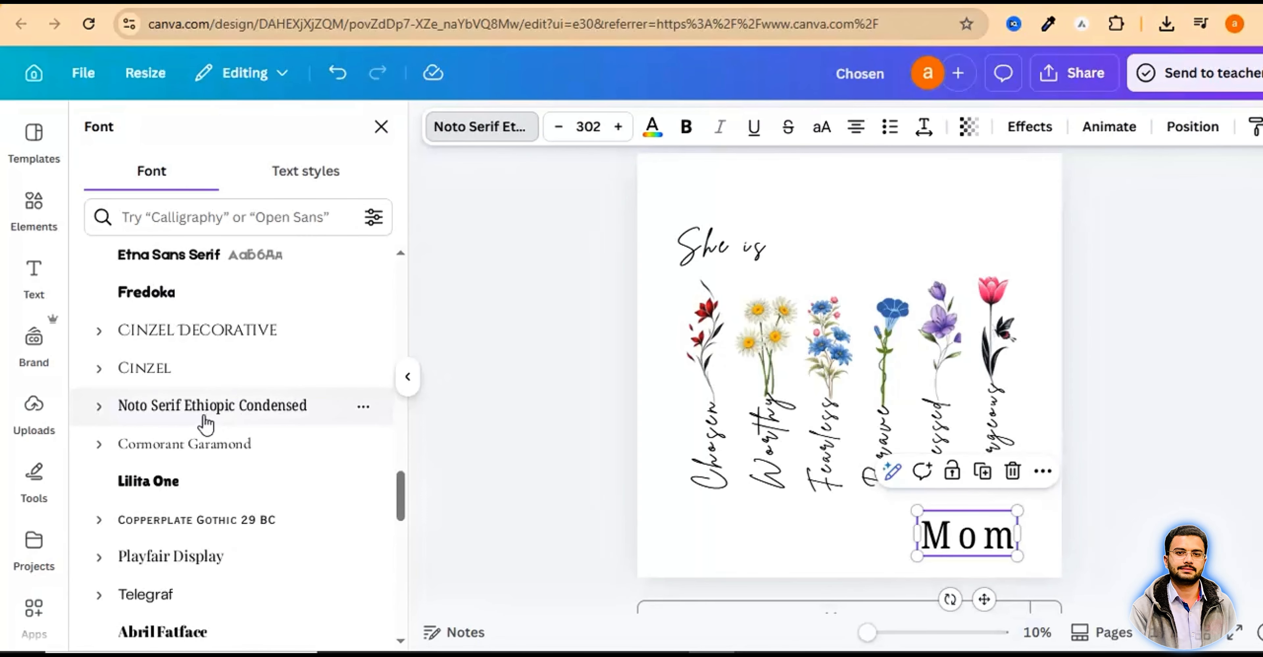
pyautogui.click(179, 530)
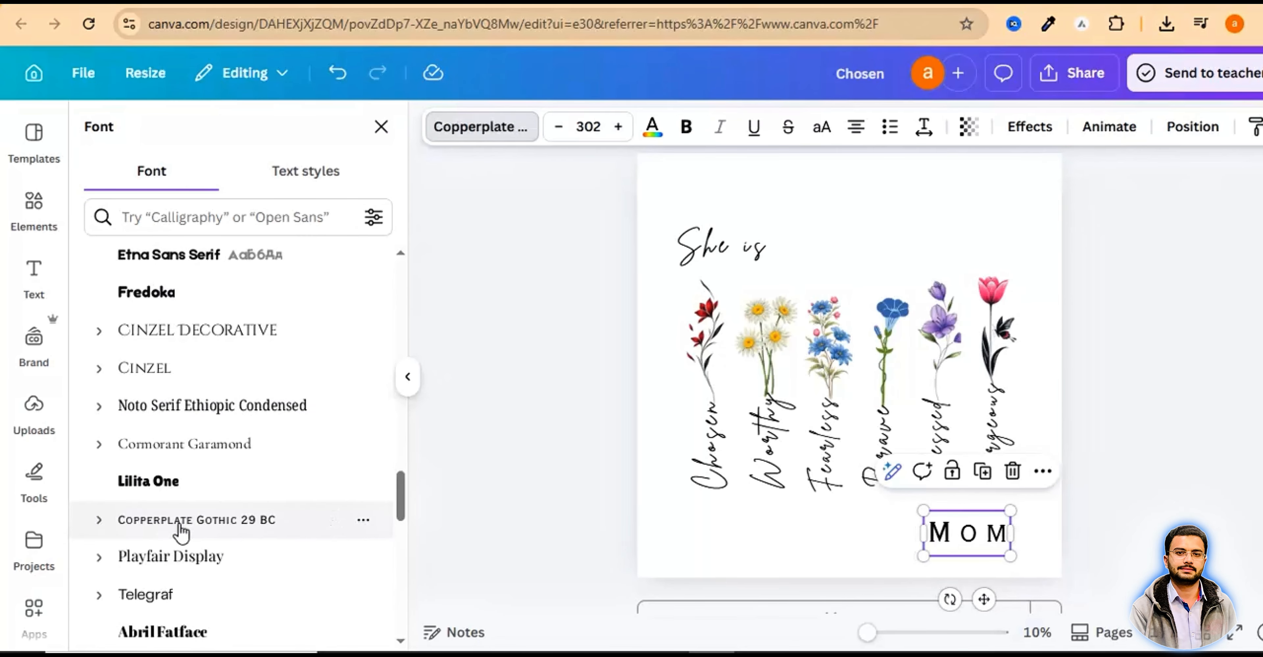
pyautogui.click(182, 561)
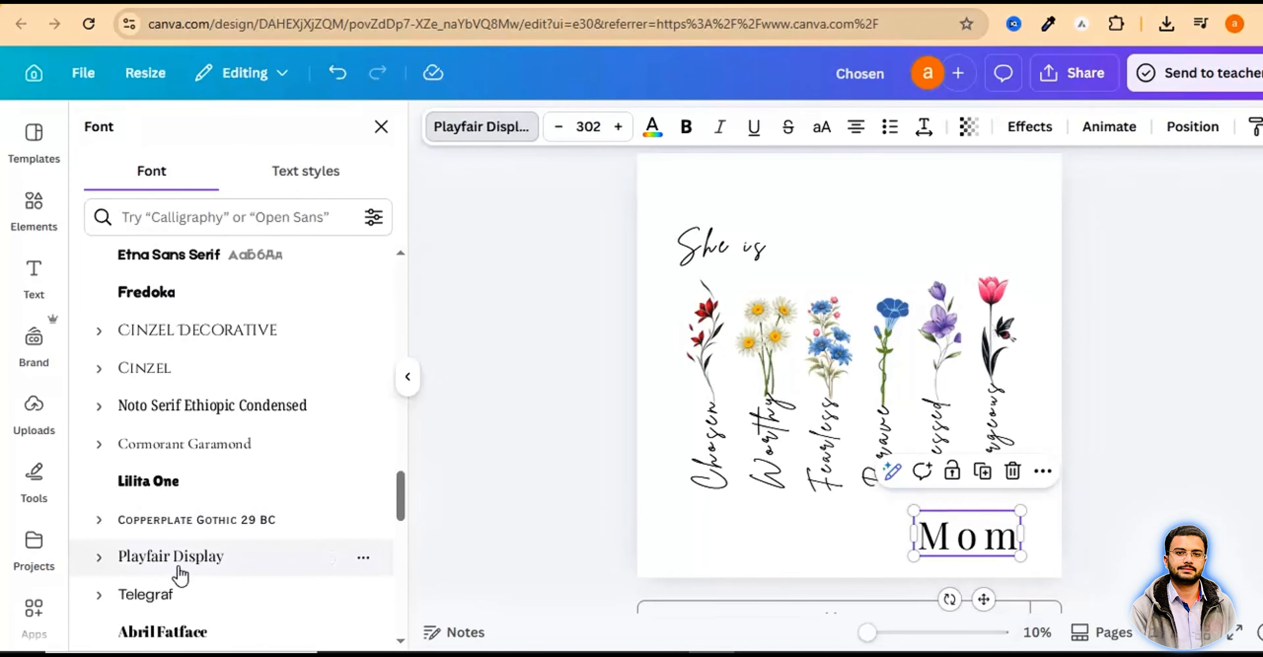
pyautogui.click(166, 597)
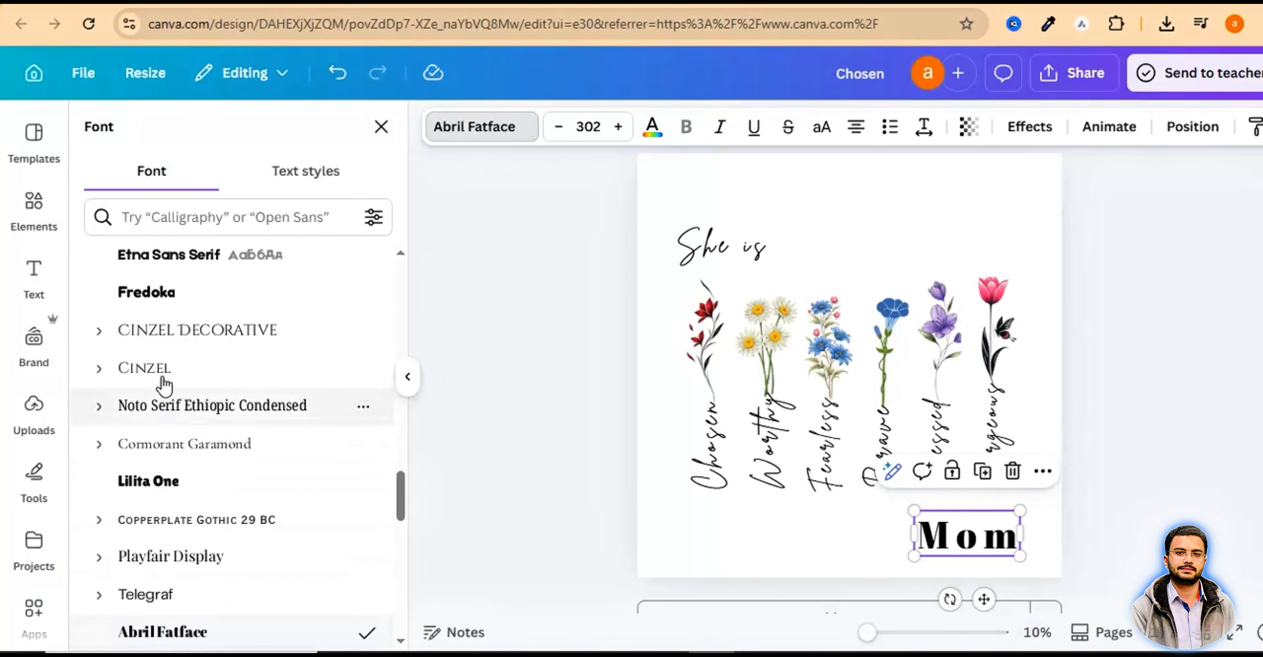
pyautogui.click(161, 341)
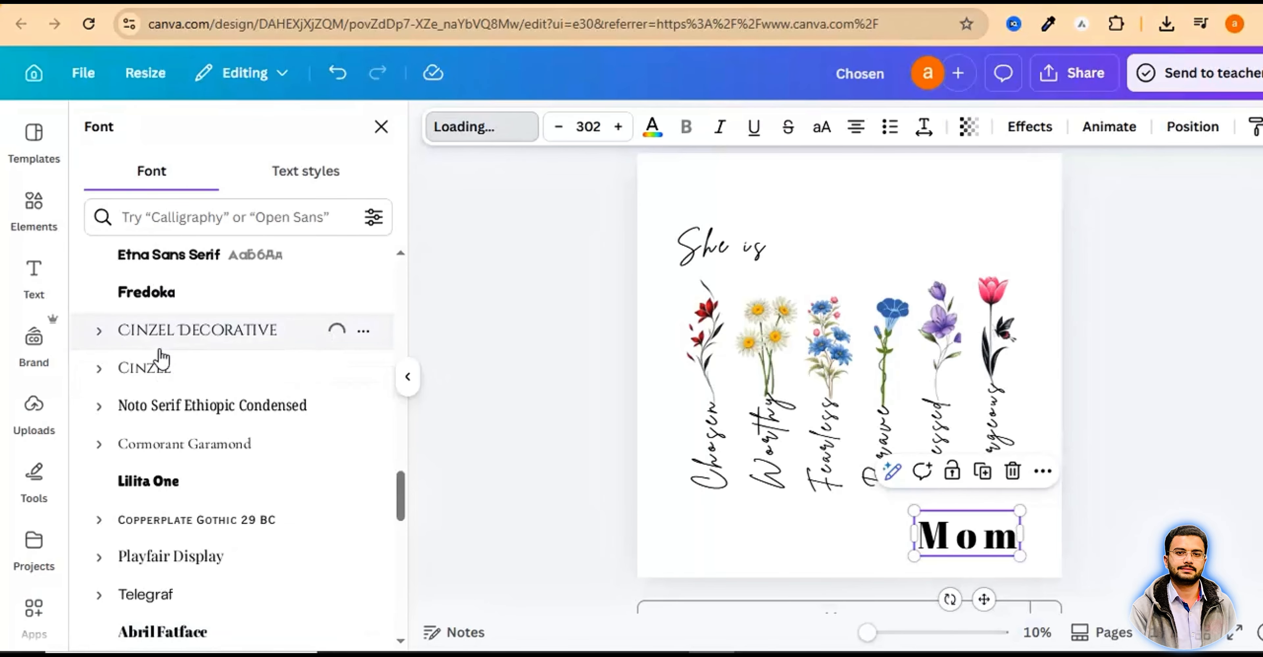
pyautogui.click(160, 377)
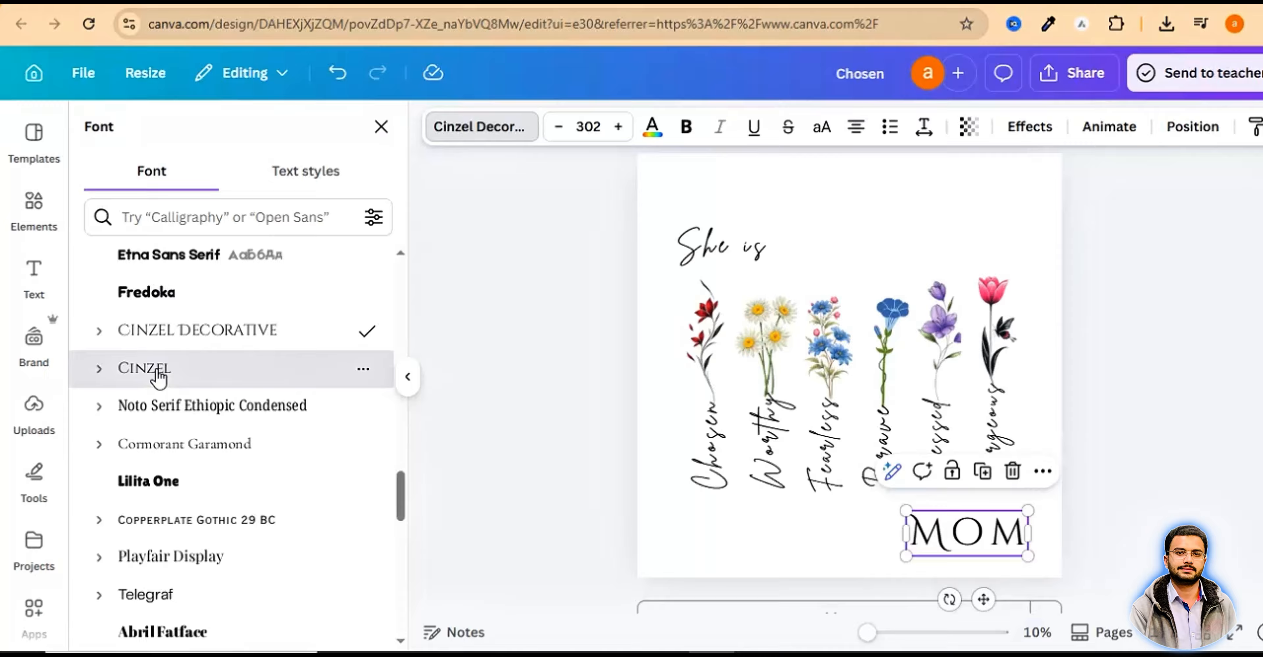
pyautogui.click(167, 339)
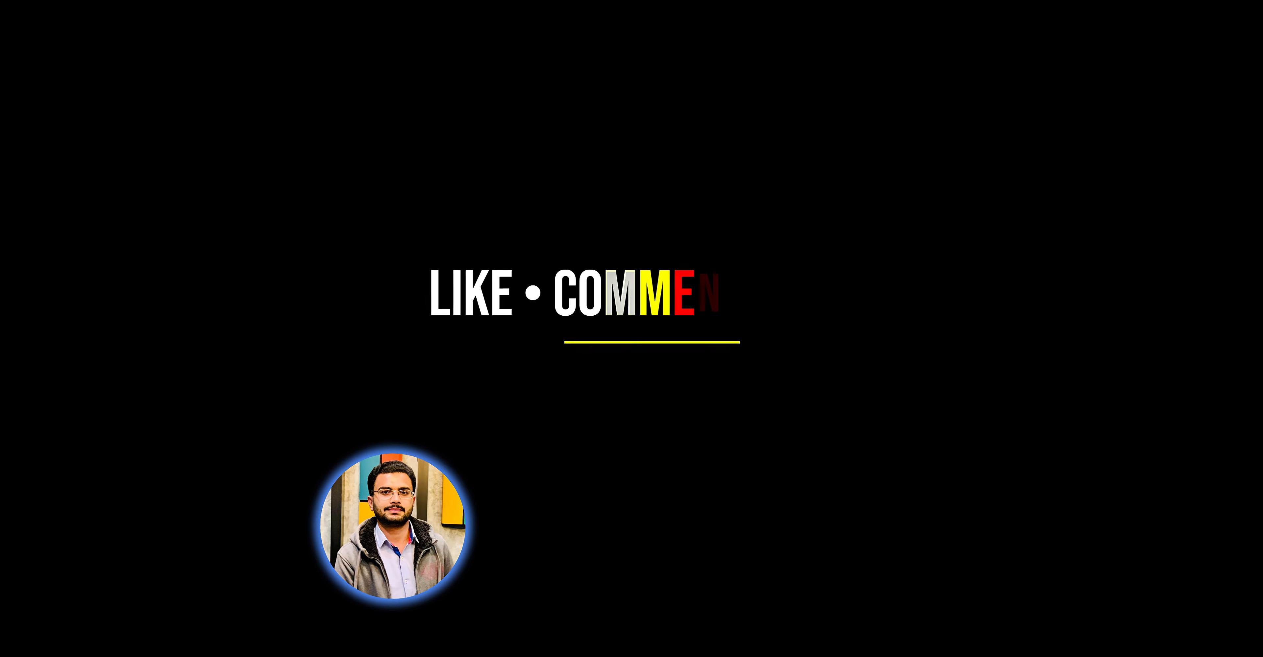